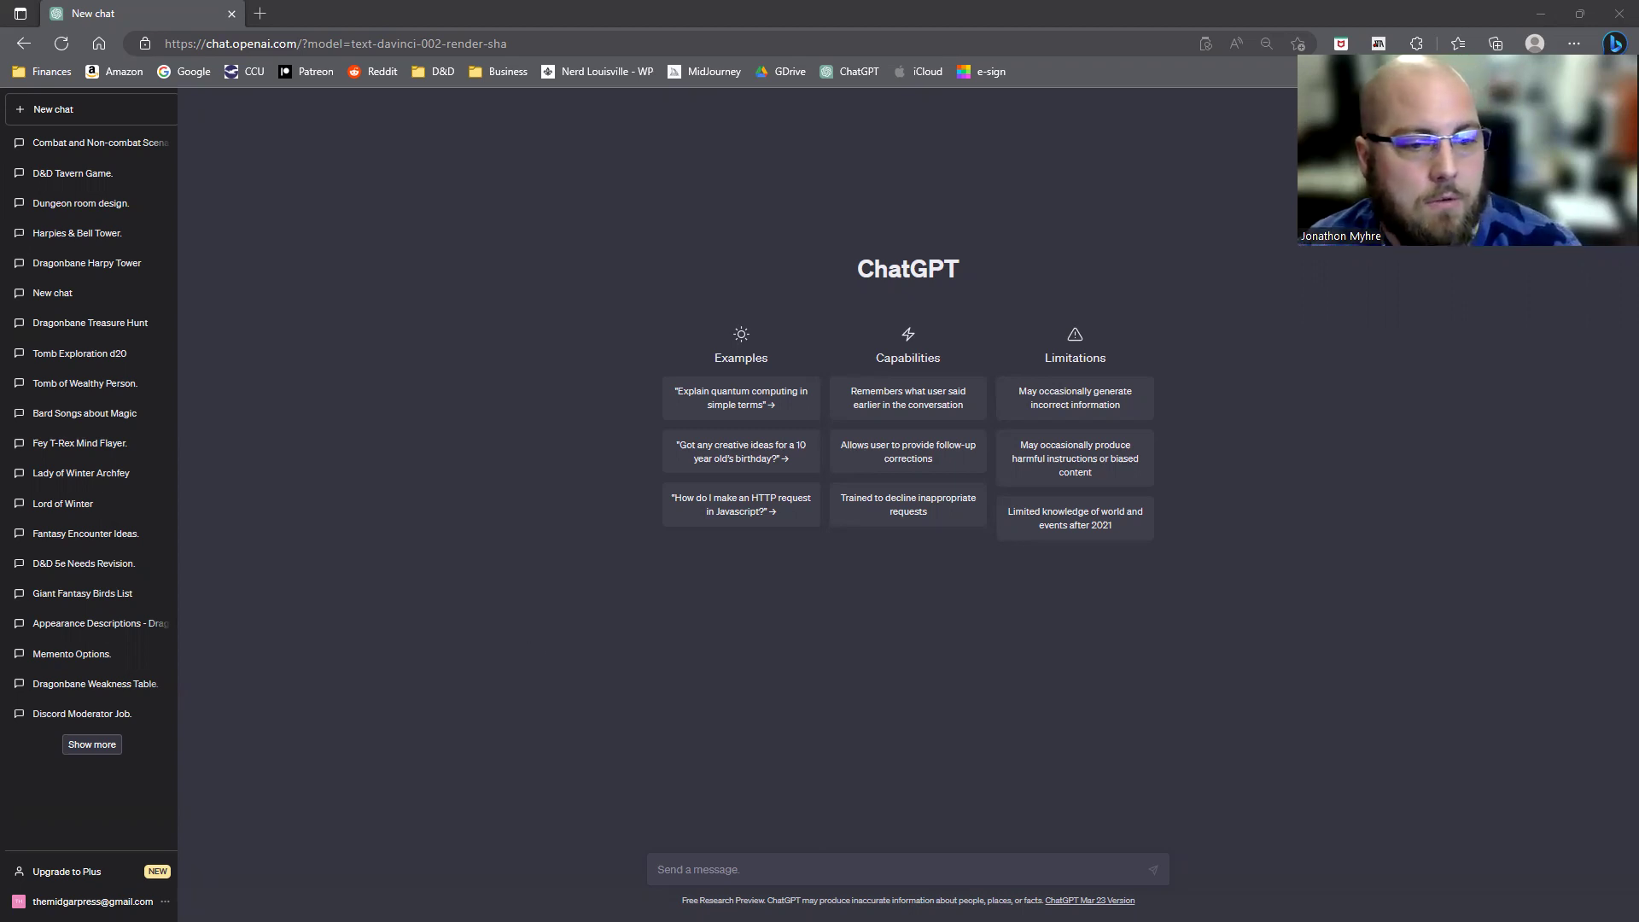
Switch to Adobe Acrobat Reader and read through the spell list in DB_Rules_v1.pdf, from General Magic through Animism, Elementalism and Mentalism.
key("alt+Tab")
scroll(751, 443, "up", 5)
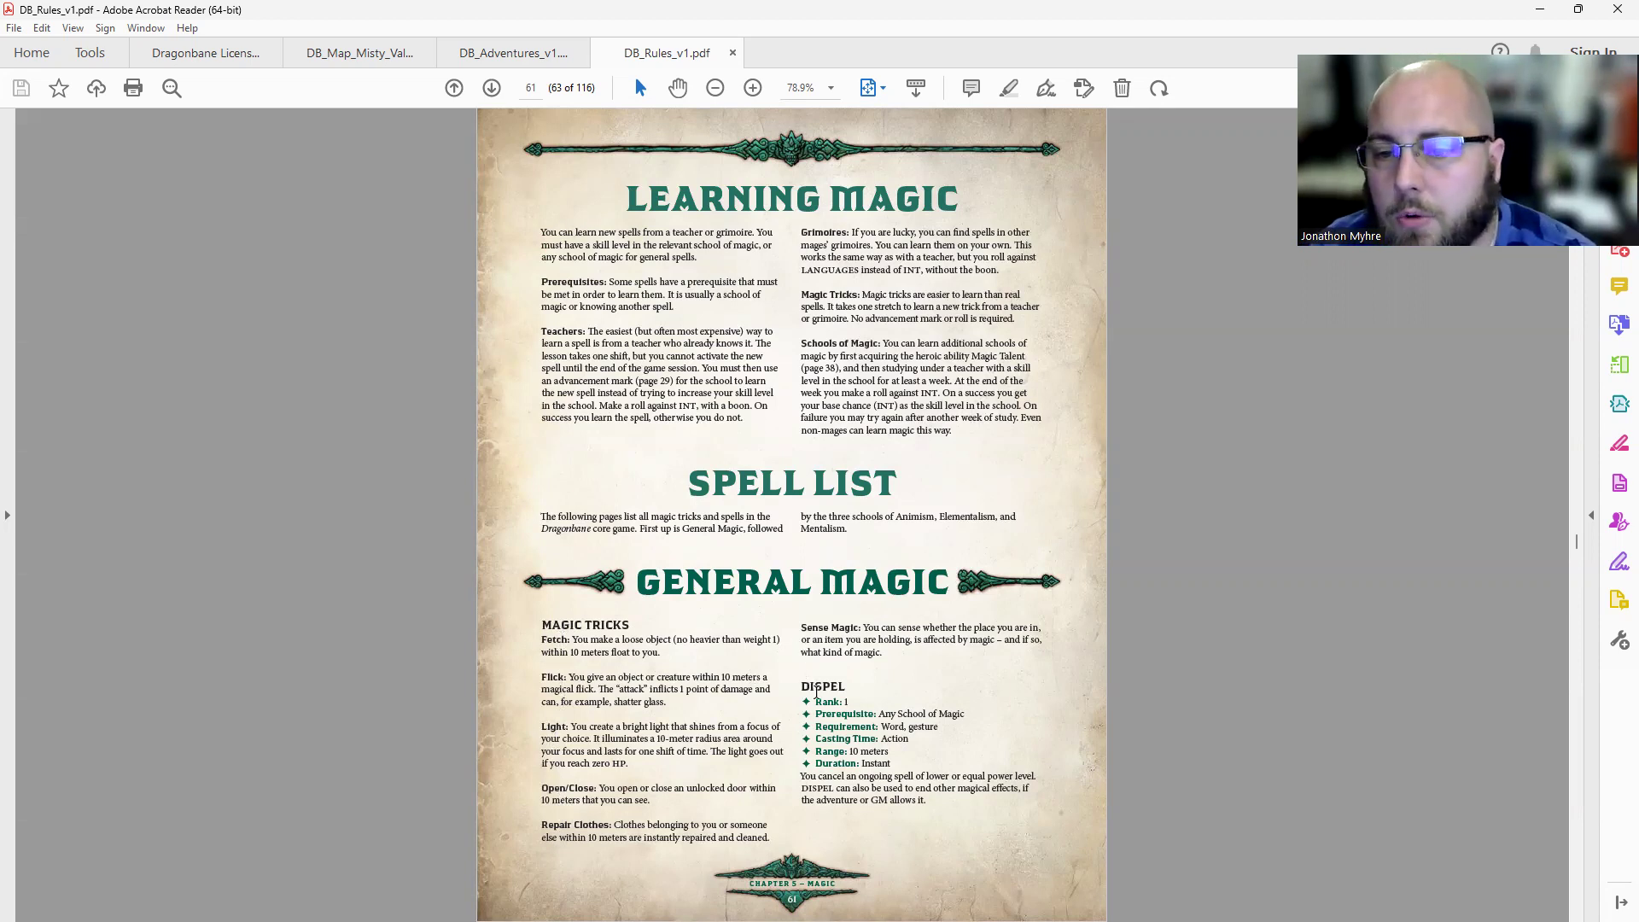
scroll(686, 418, "down", 2)
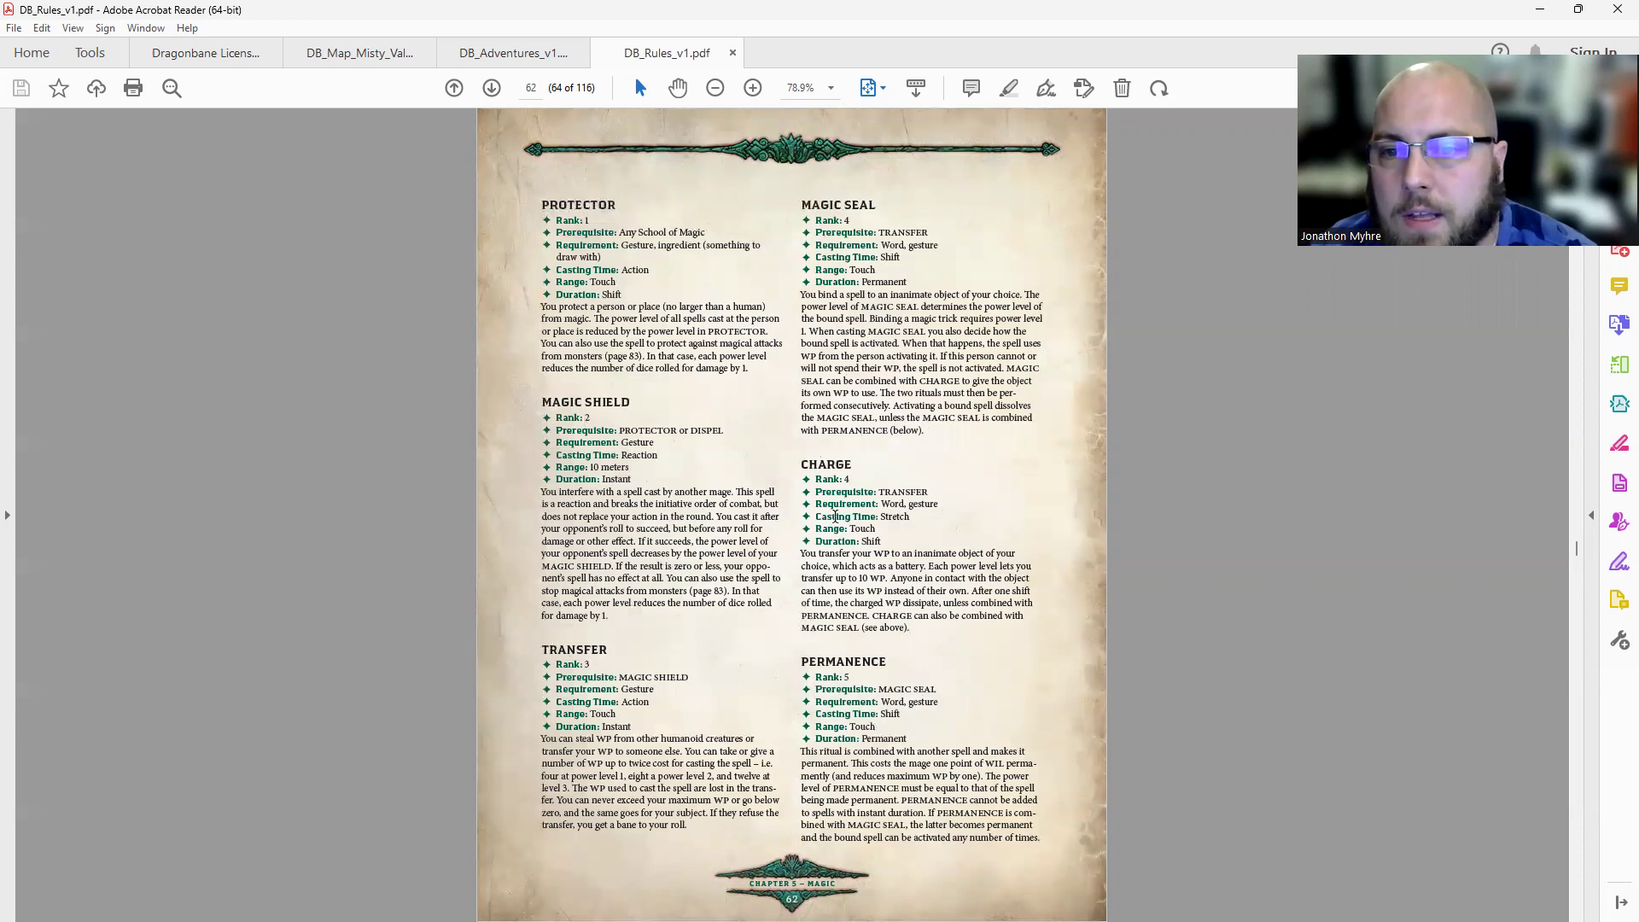
scroll(869, 688, "down", 2)
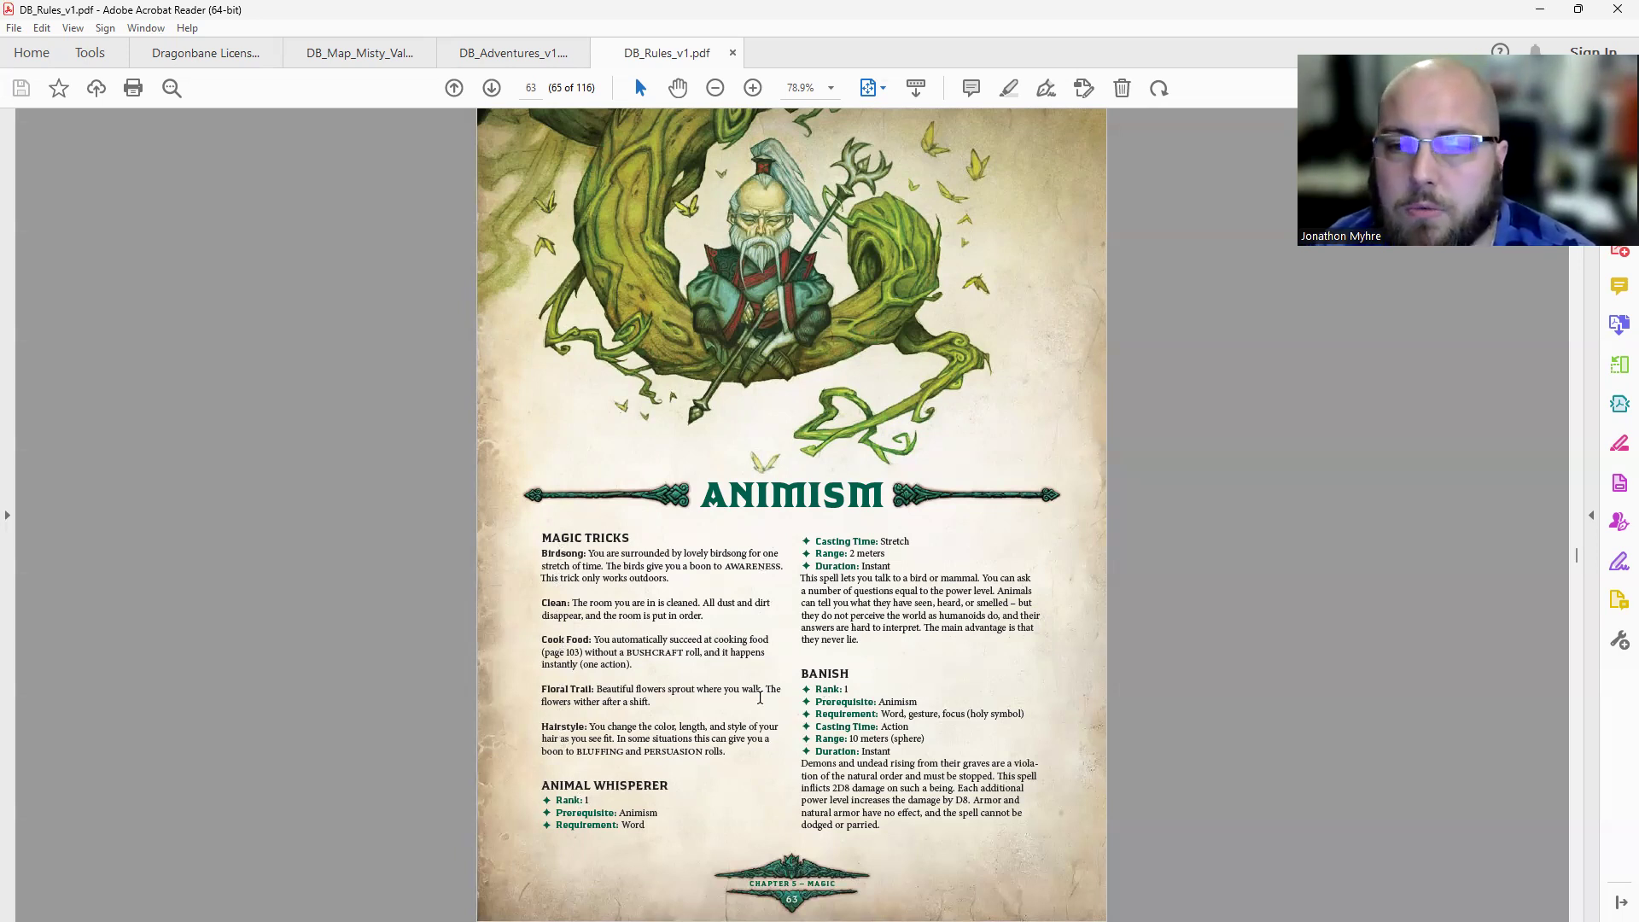
scroll(760, 697, "down", 1)
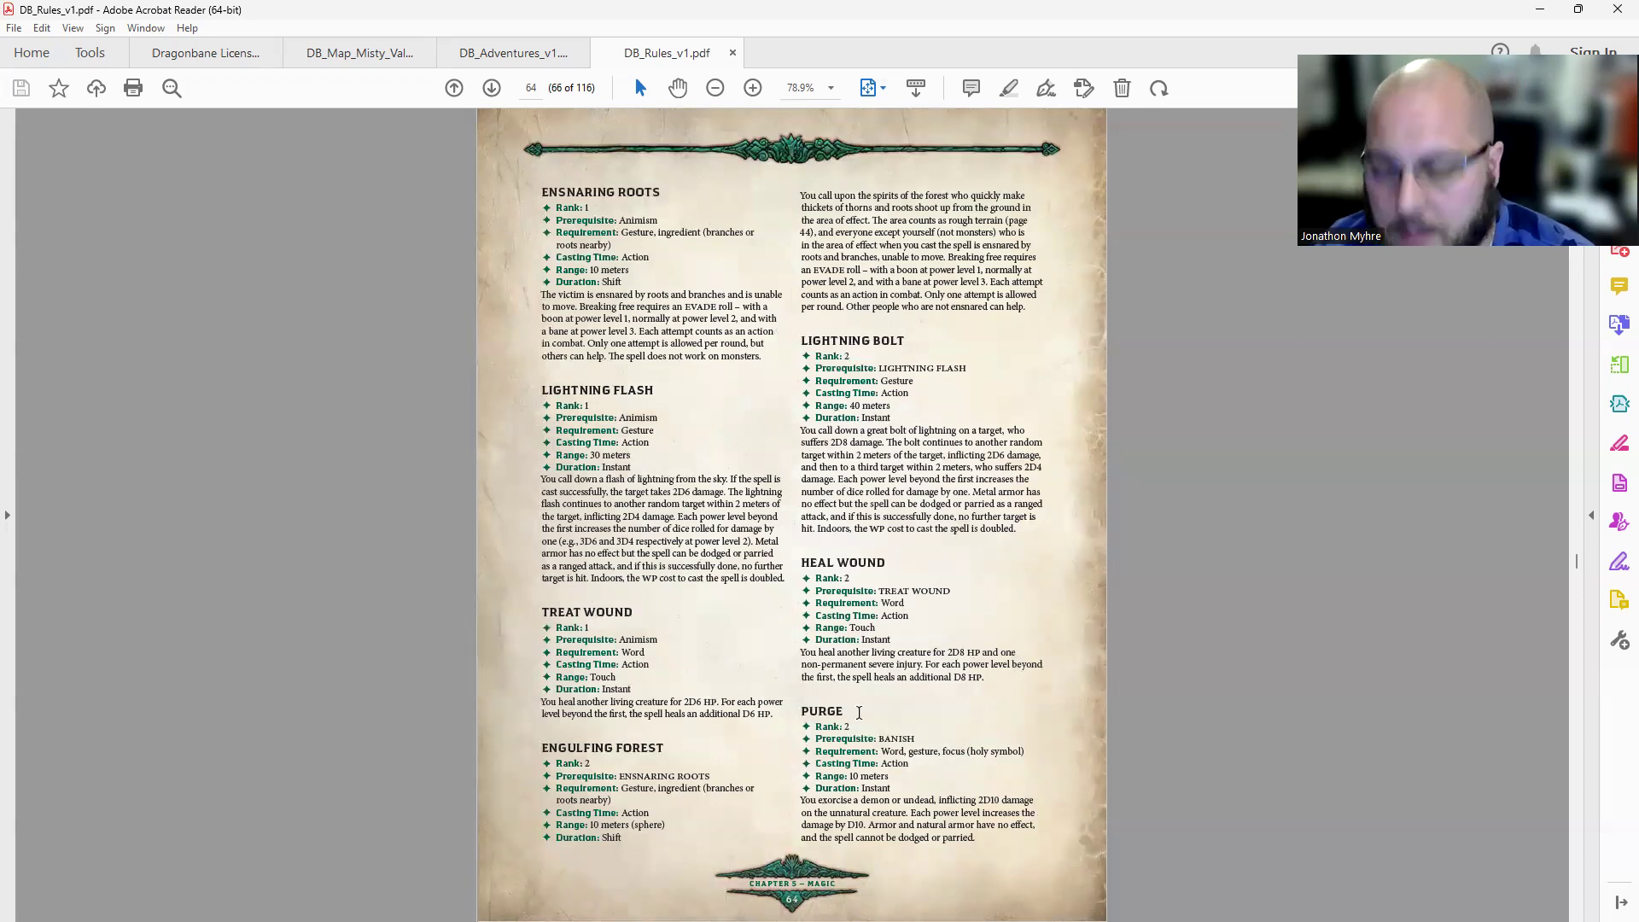
scroll(859, 712, "down", 1)
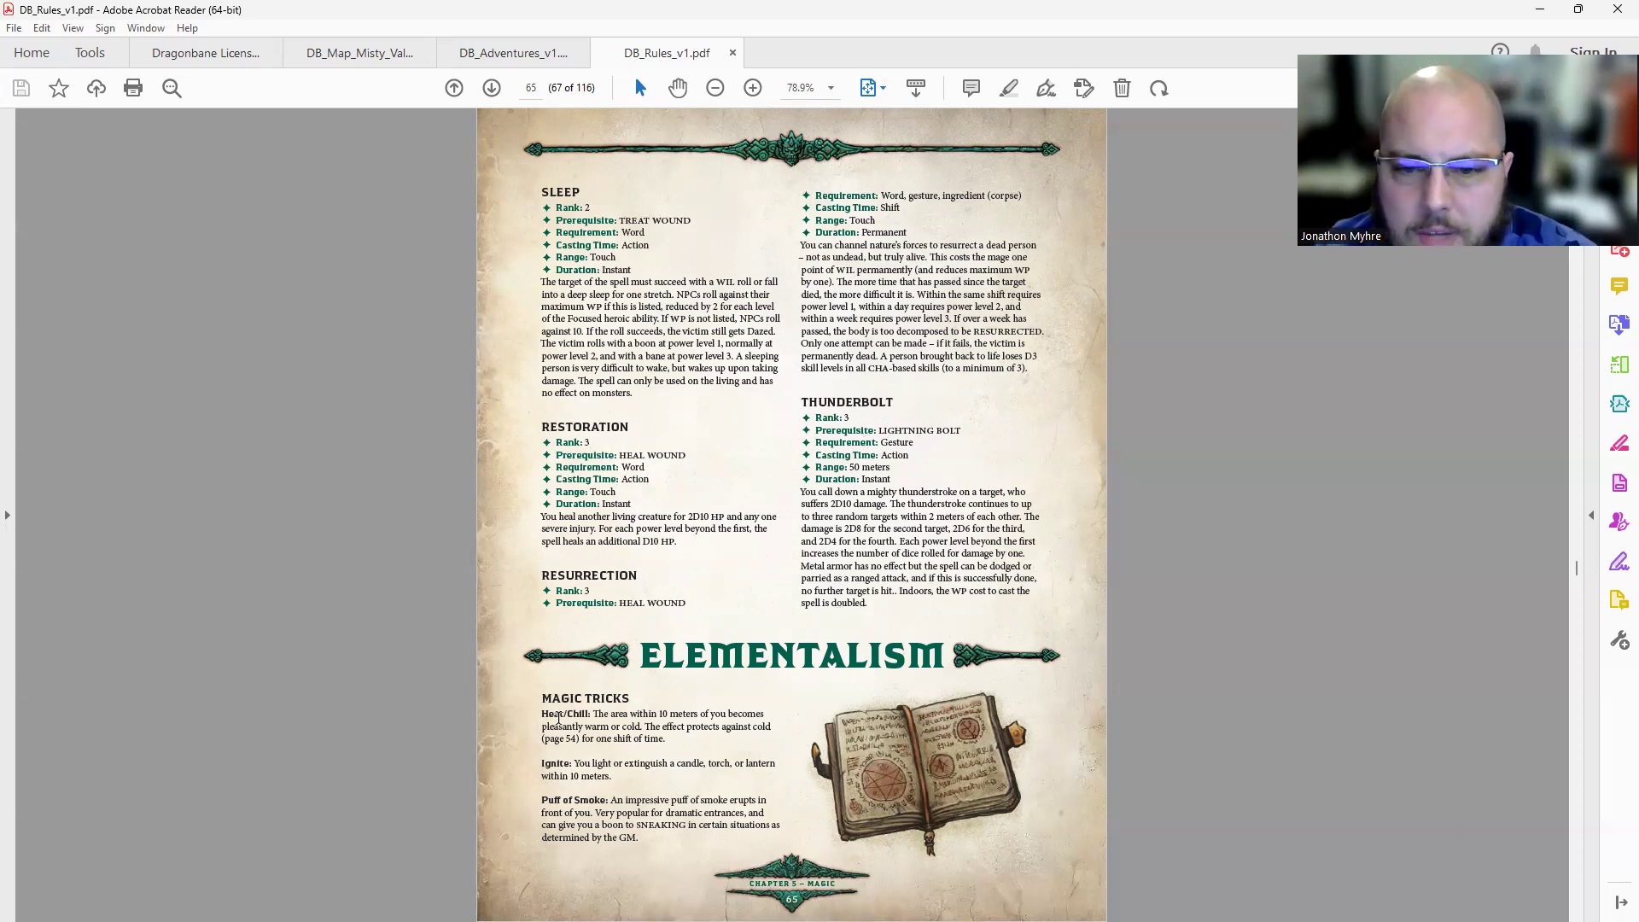
scroll(563, 782, "down", 2)
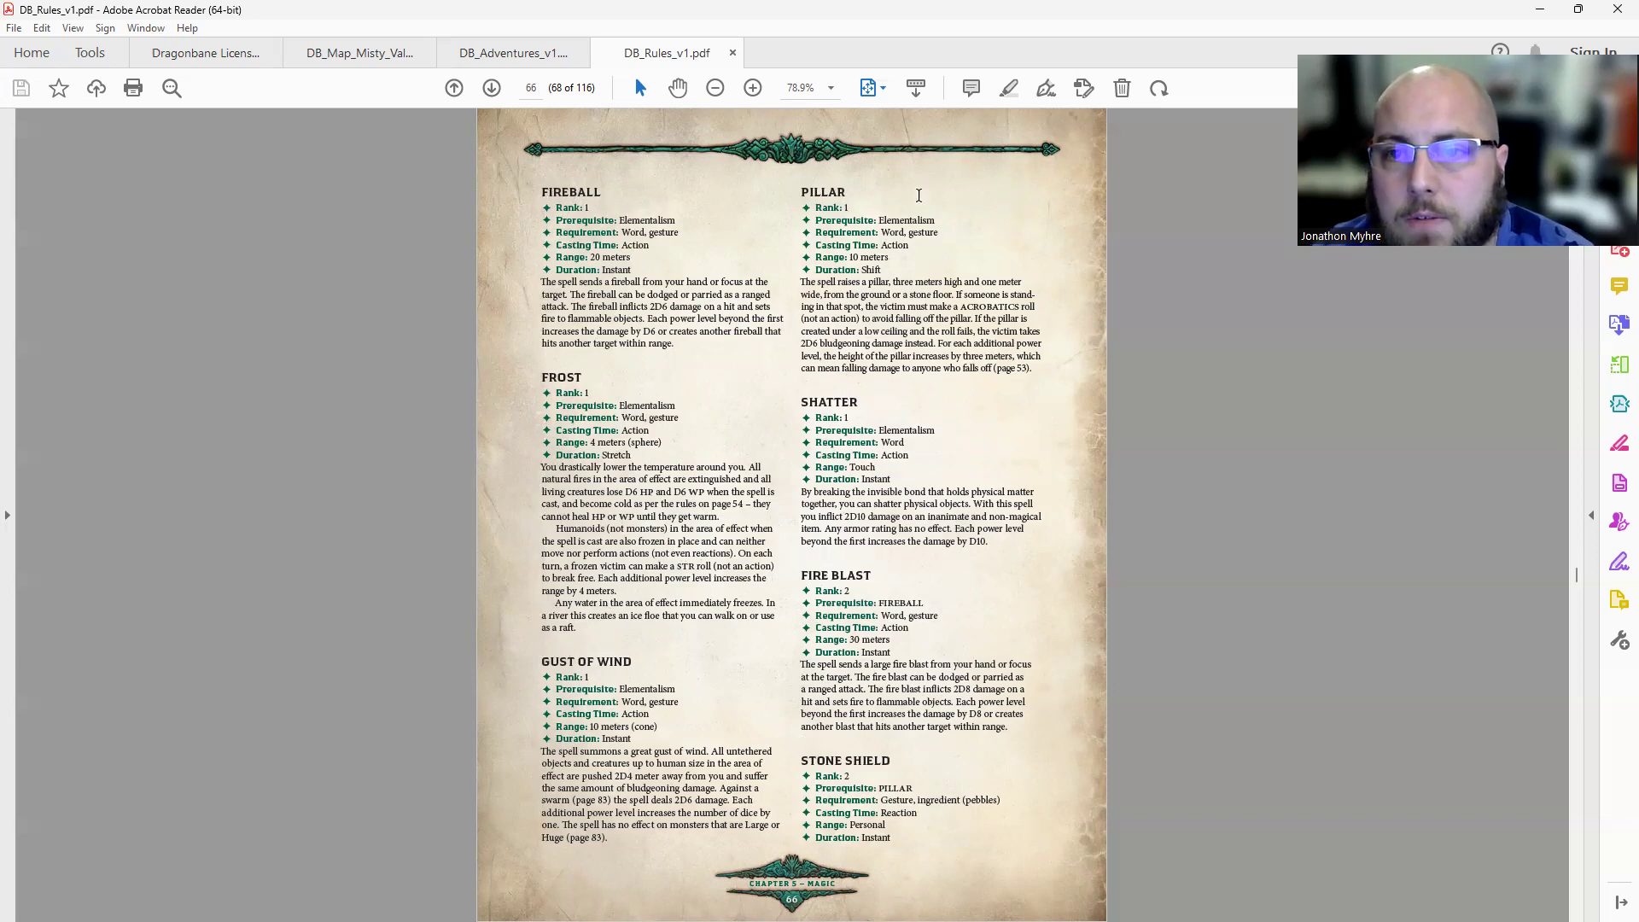
scroll(745, 492, "down", 1)
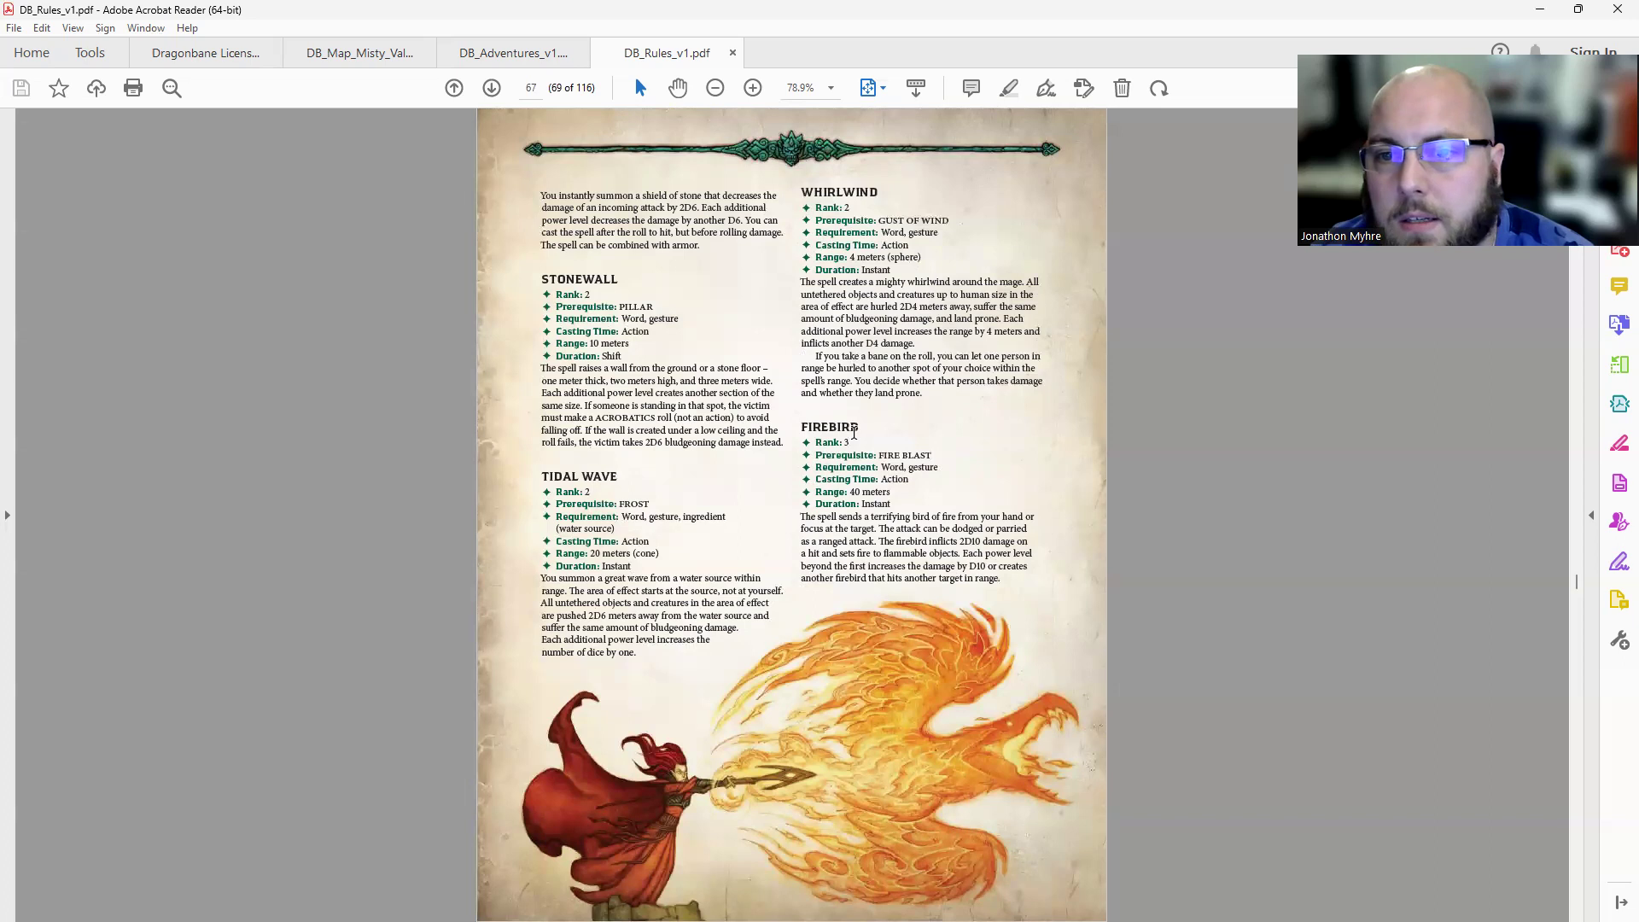
scroll(854, 433, "down", 1)
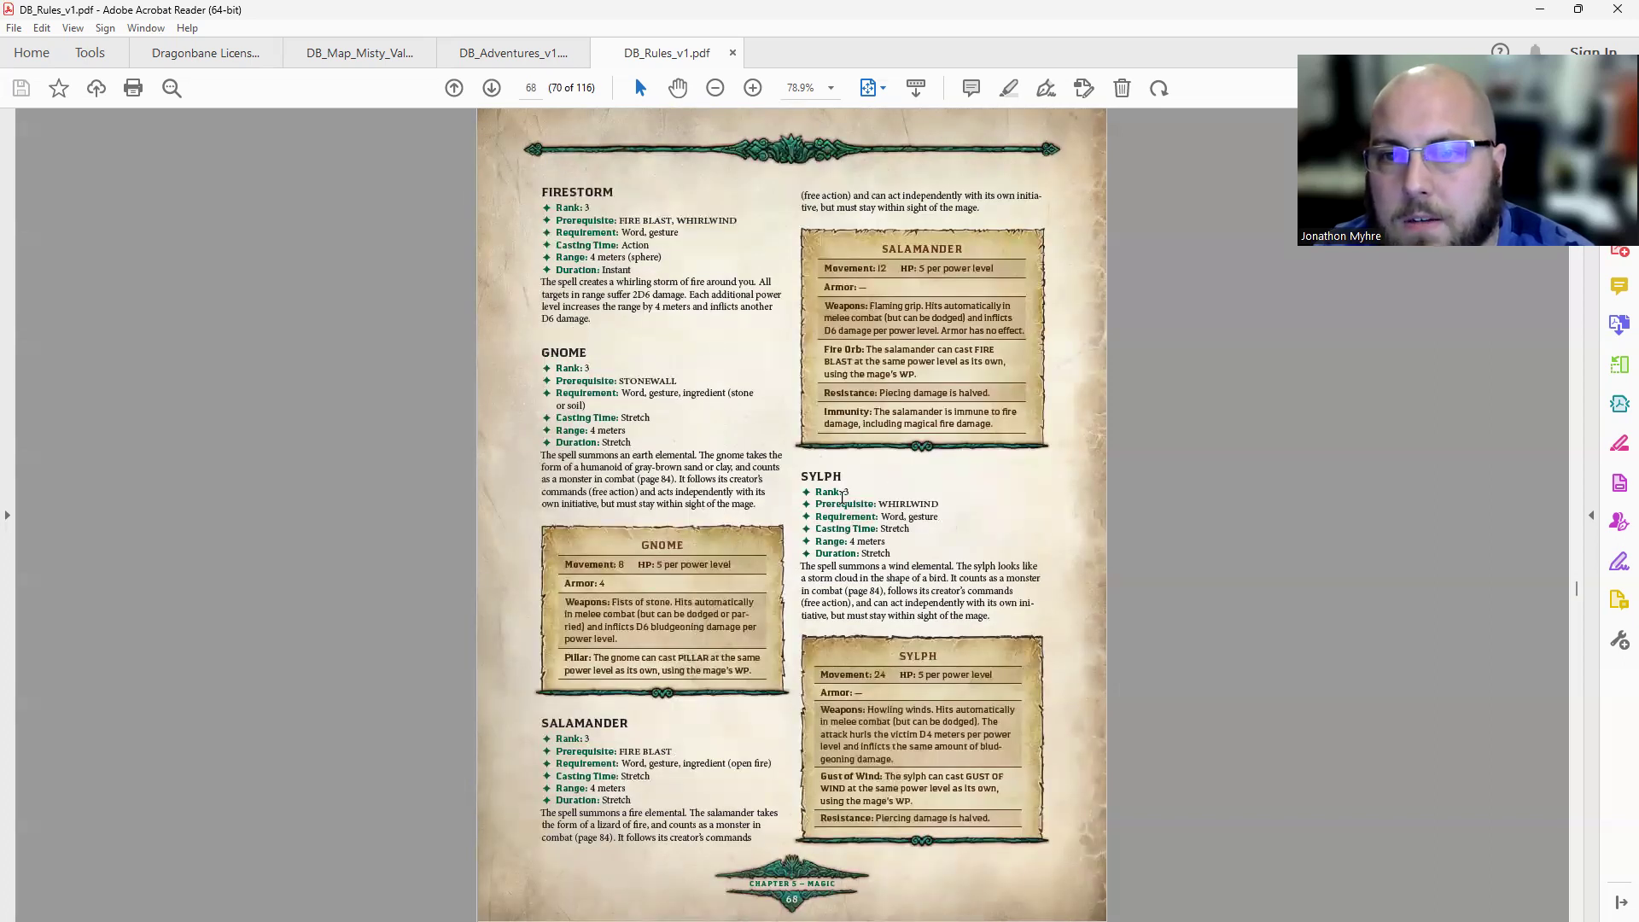
scroll(705, 304, "down", 1)
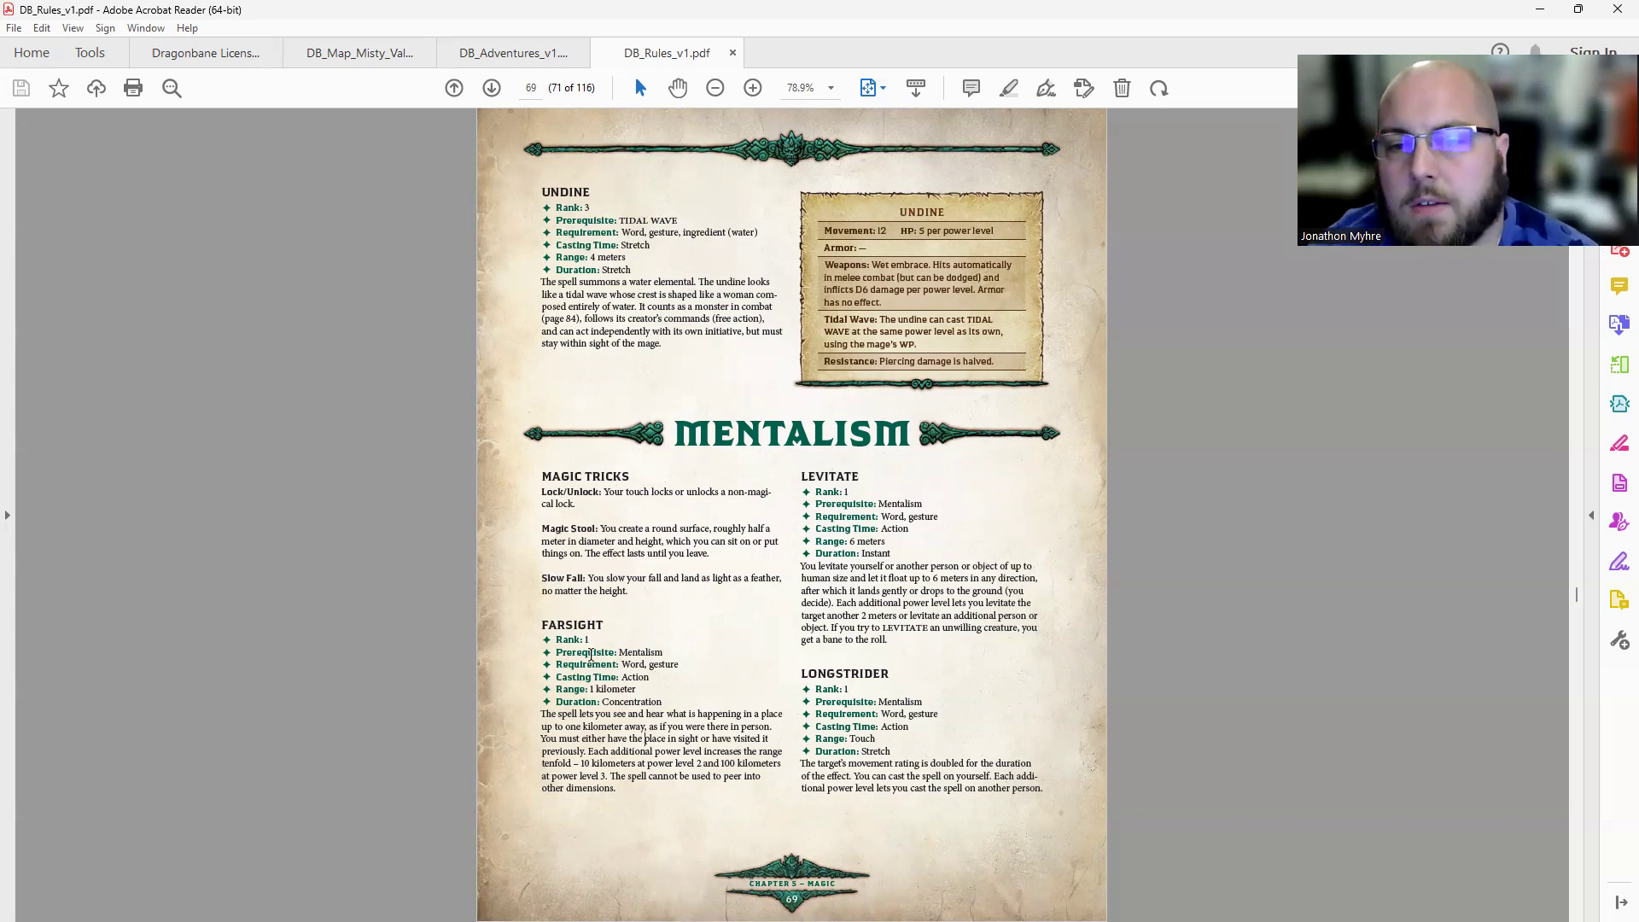
scroll(730, 578, "down", 1)
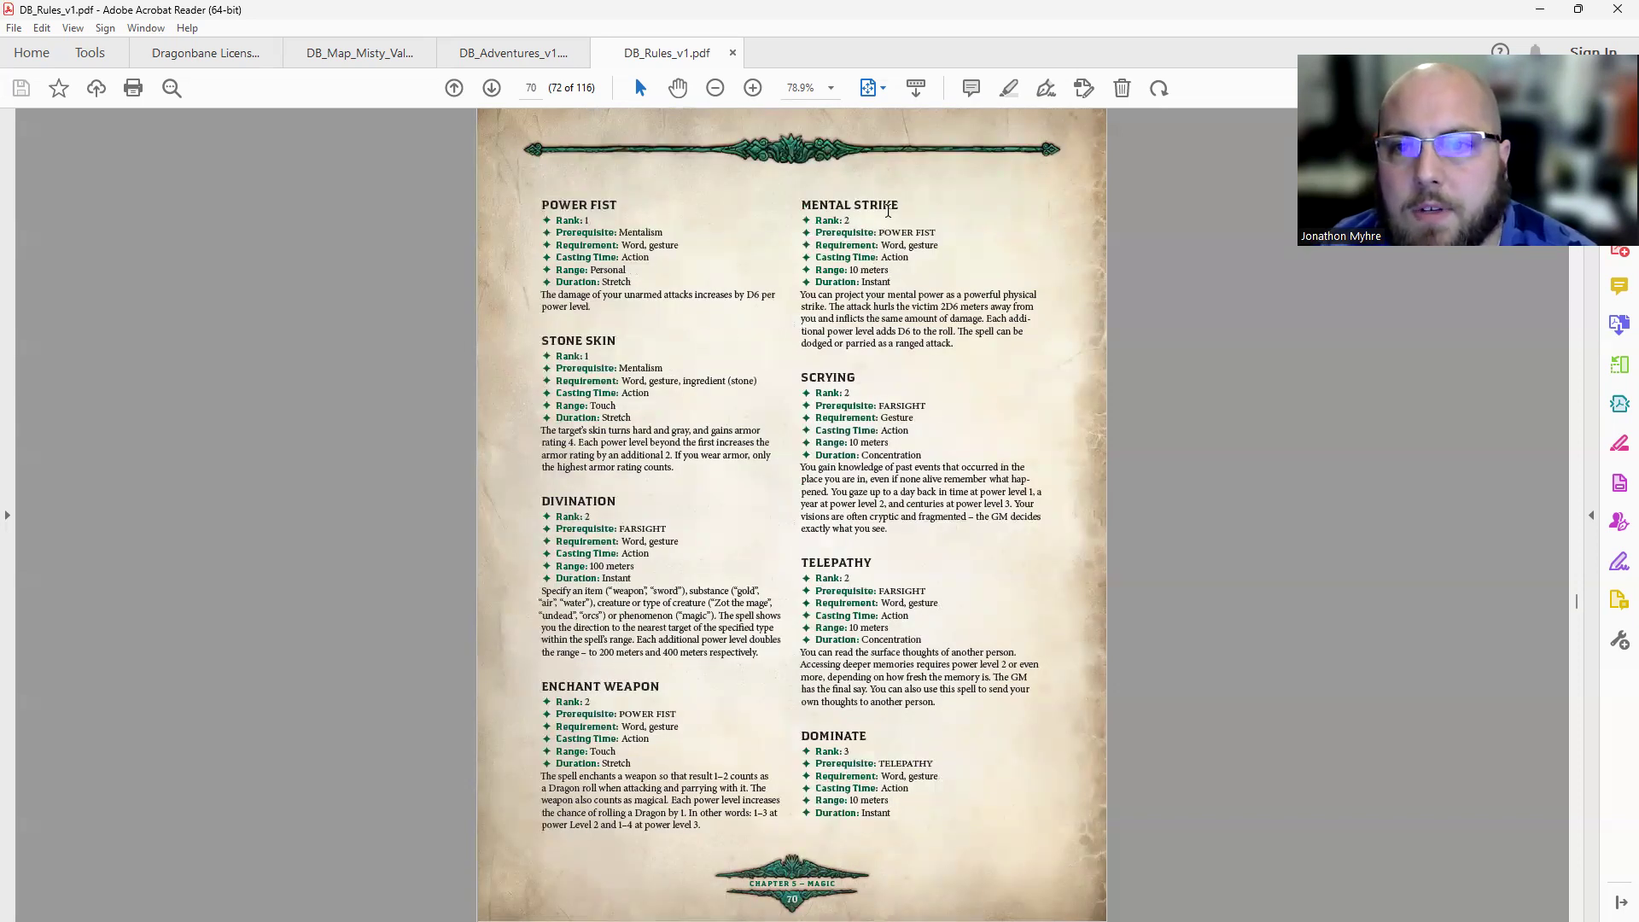
scroll(865, 698, "down", 1)
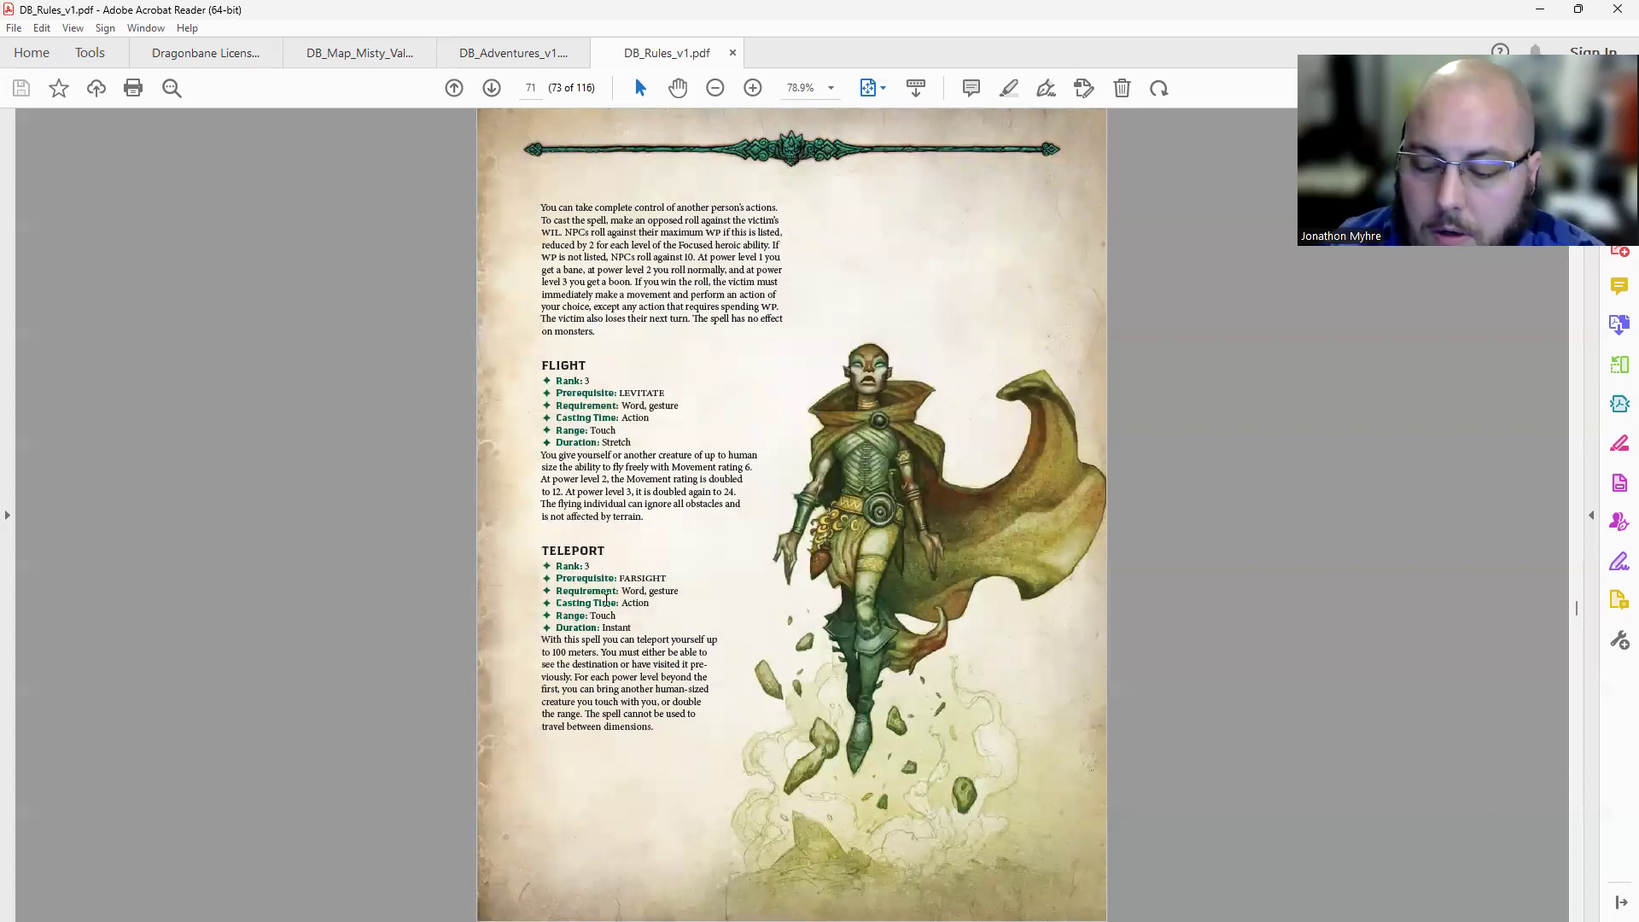
Open the Calculator and add up 6 + 5 + 3 + 3.
key("XF86Calculator")
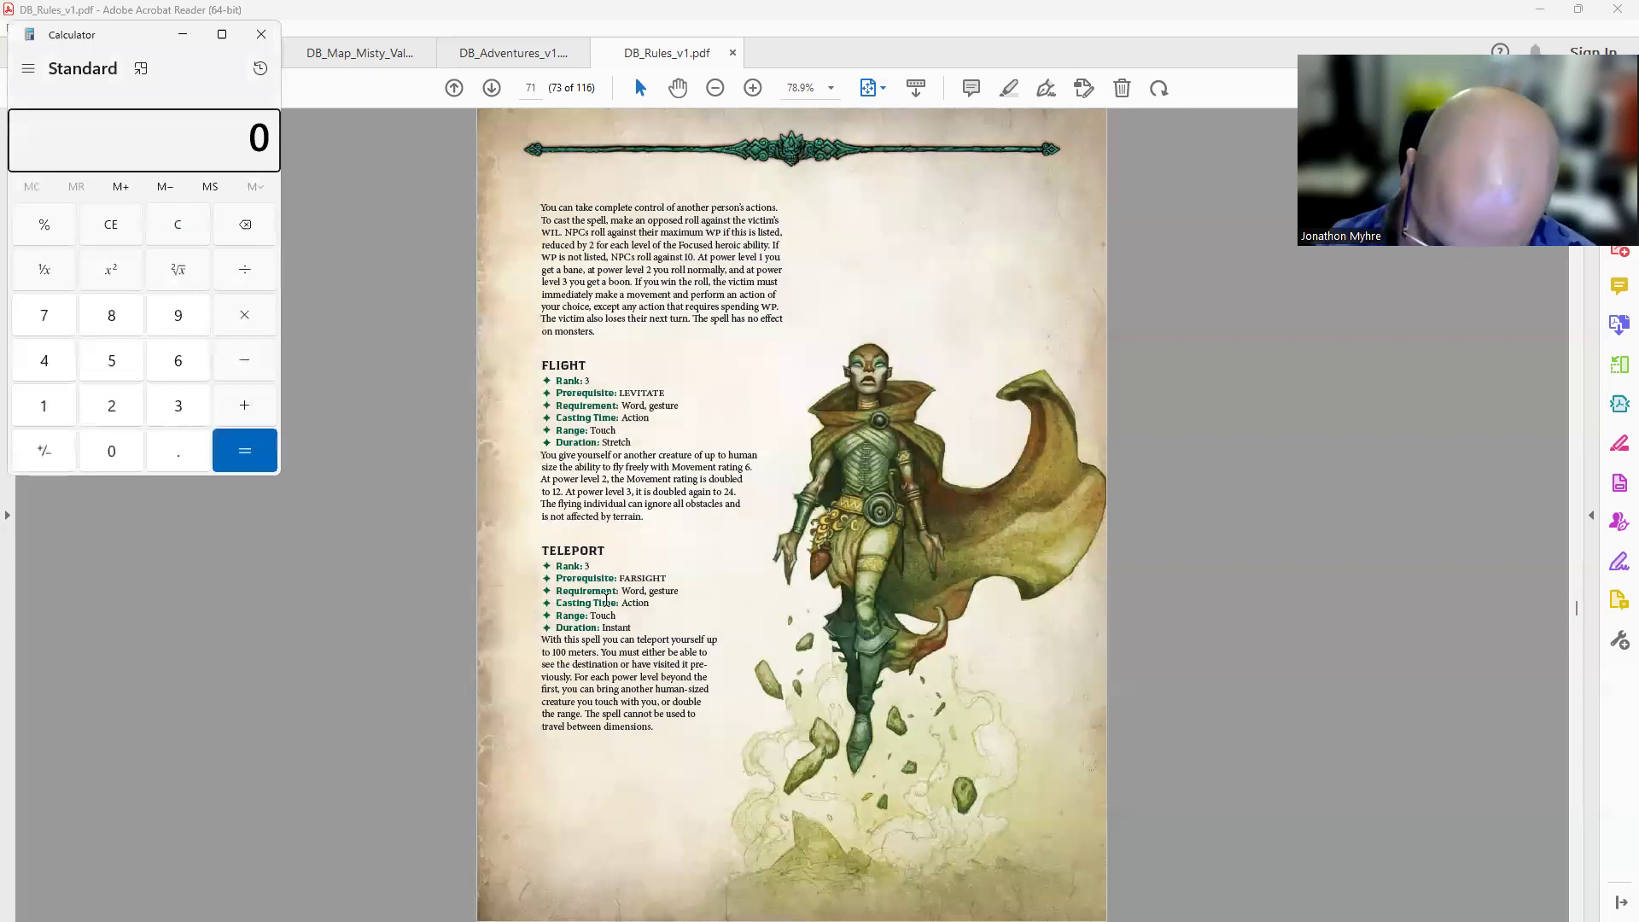
type("6+5+3+")
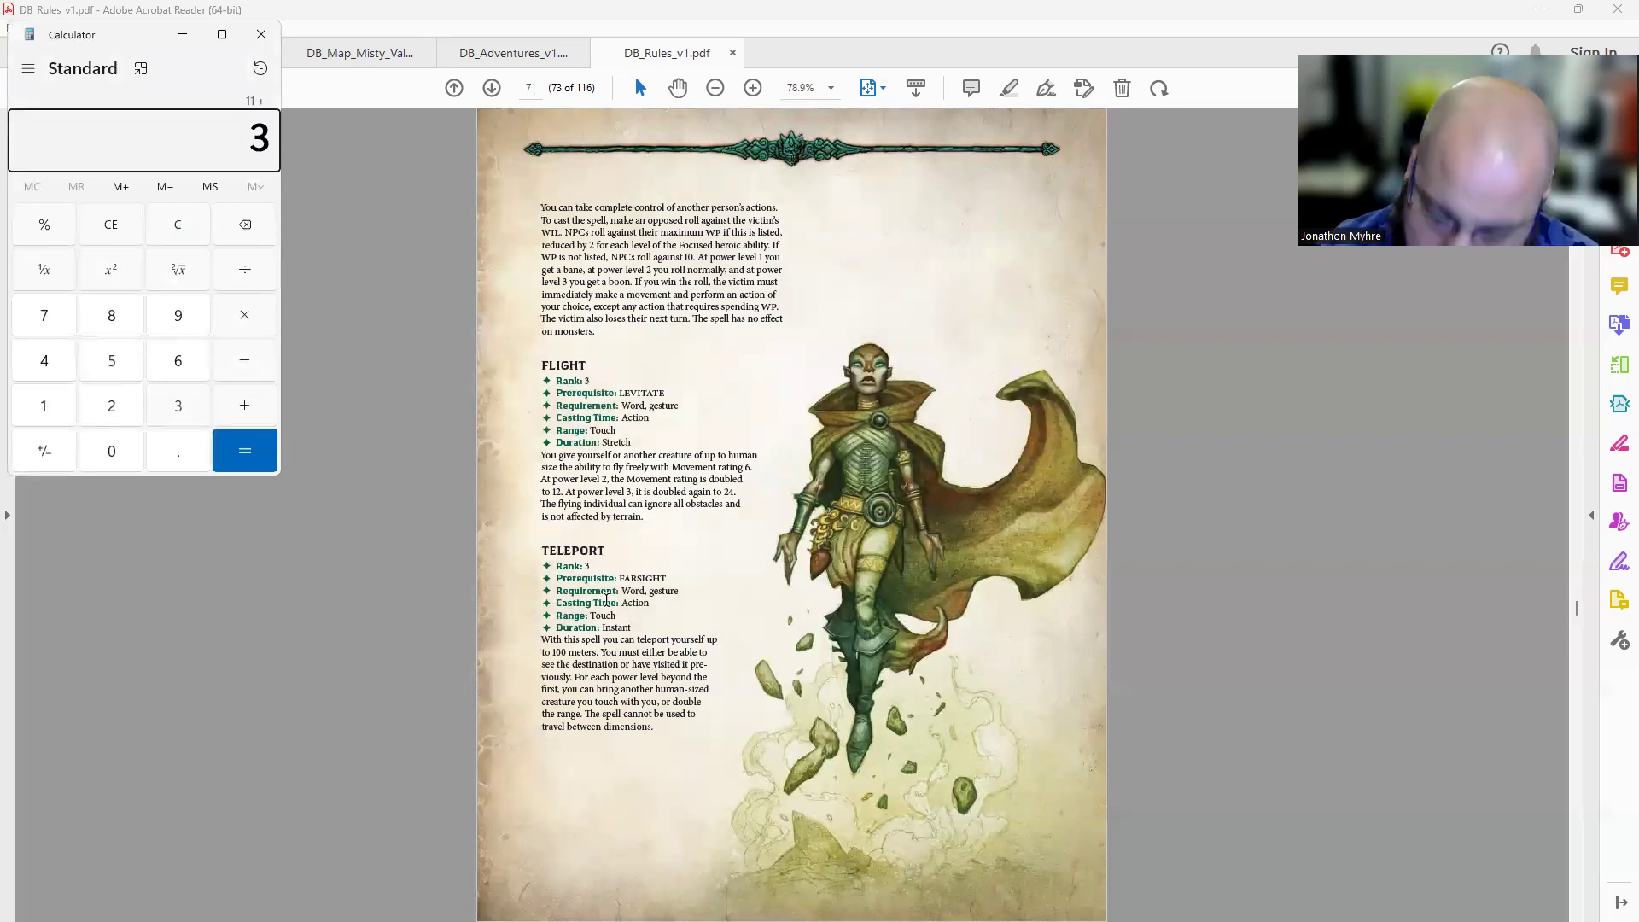
type("3")
key("Return")
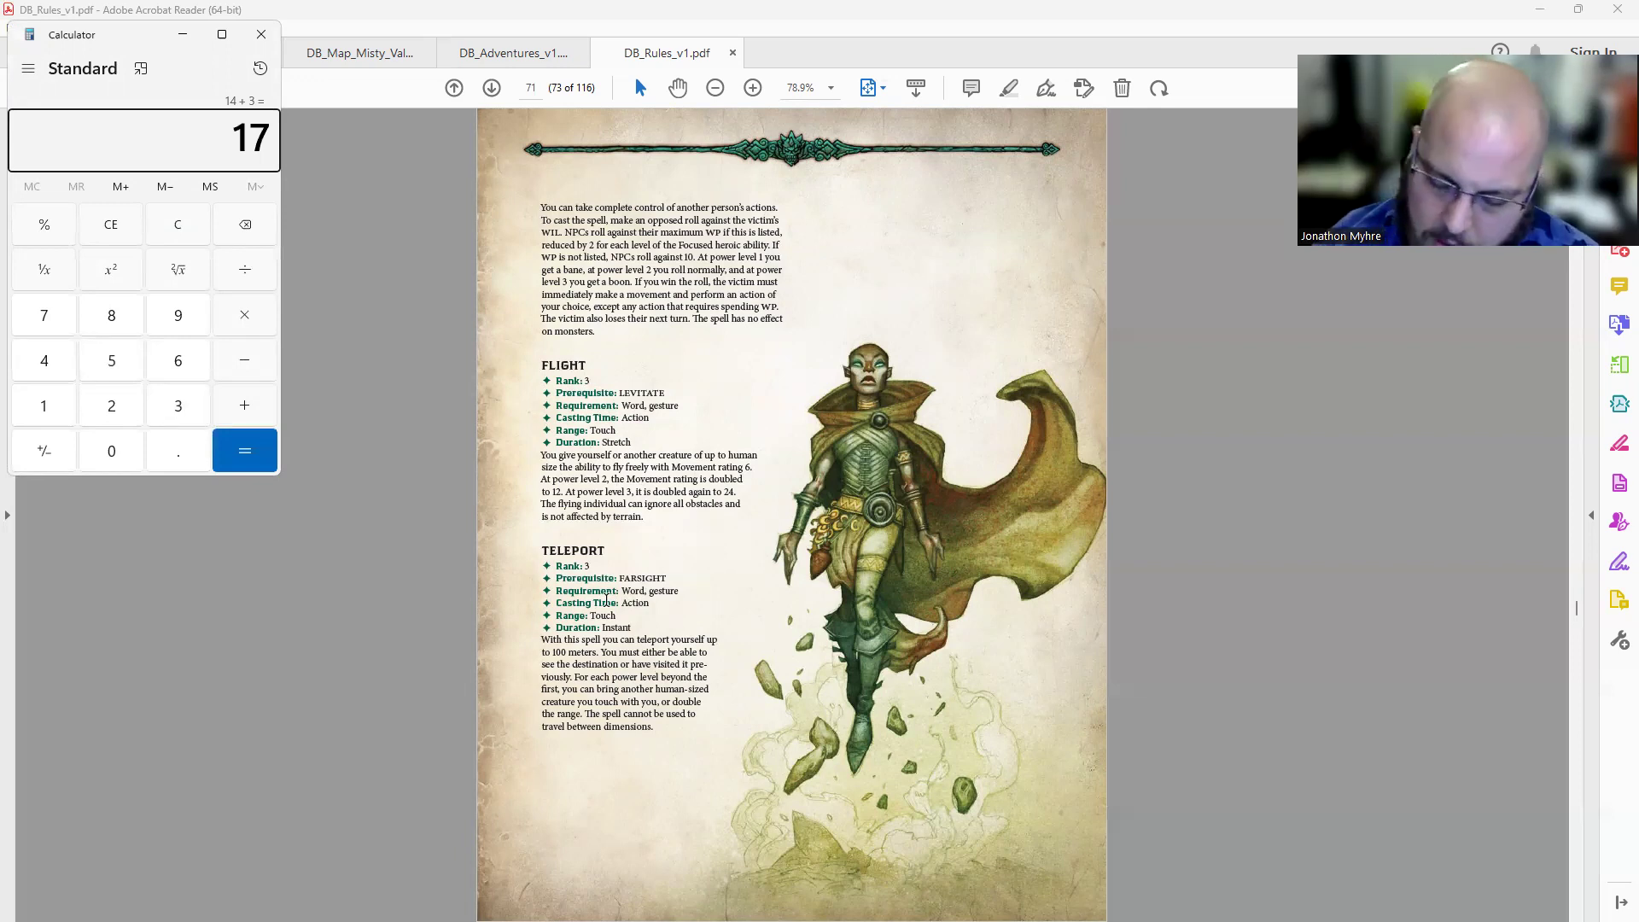
Add up 7 + 13 + 16 + 13 + 17 and close the Calculator.
type("7 +")
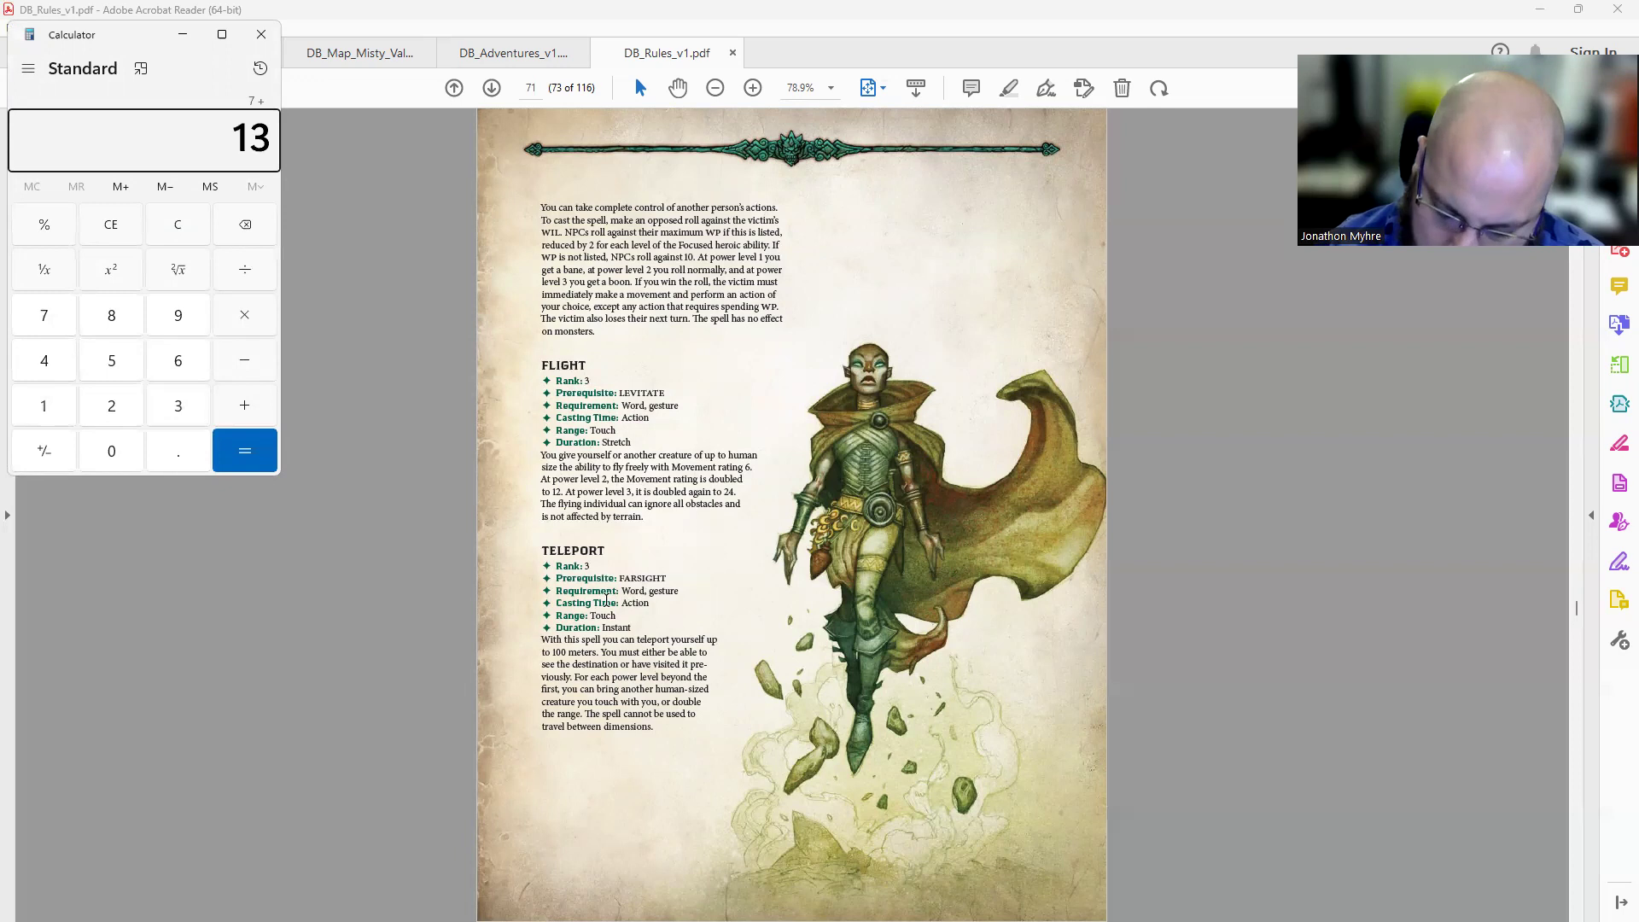
key("plus")
type("16")
key("plus")
type("13")
key("Return")
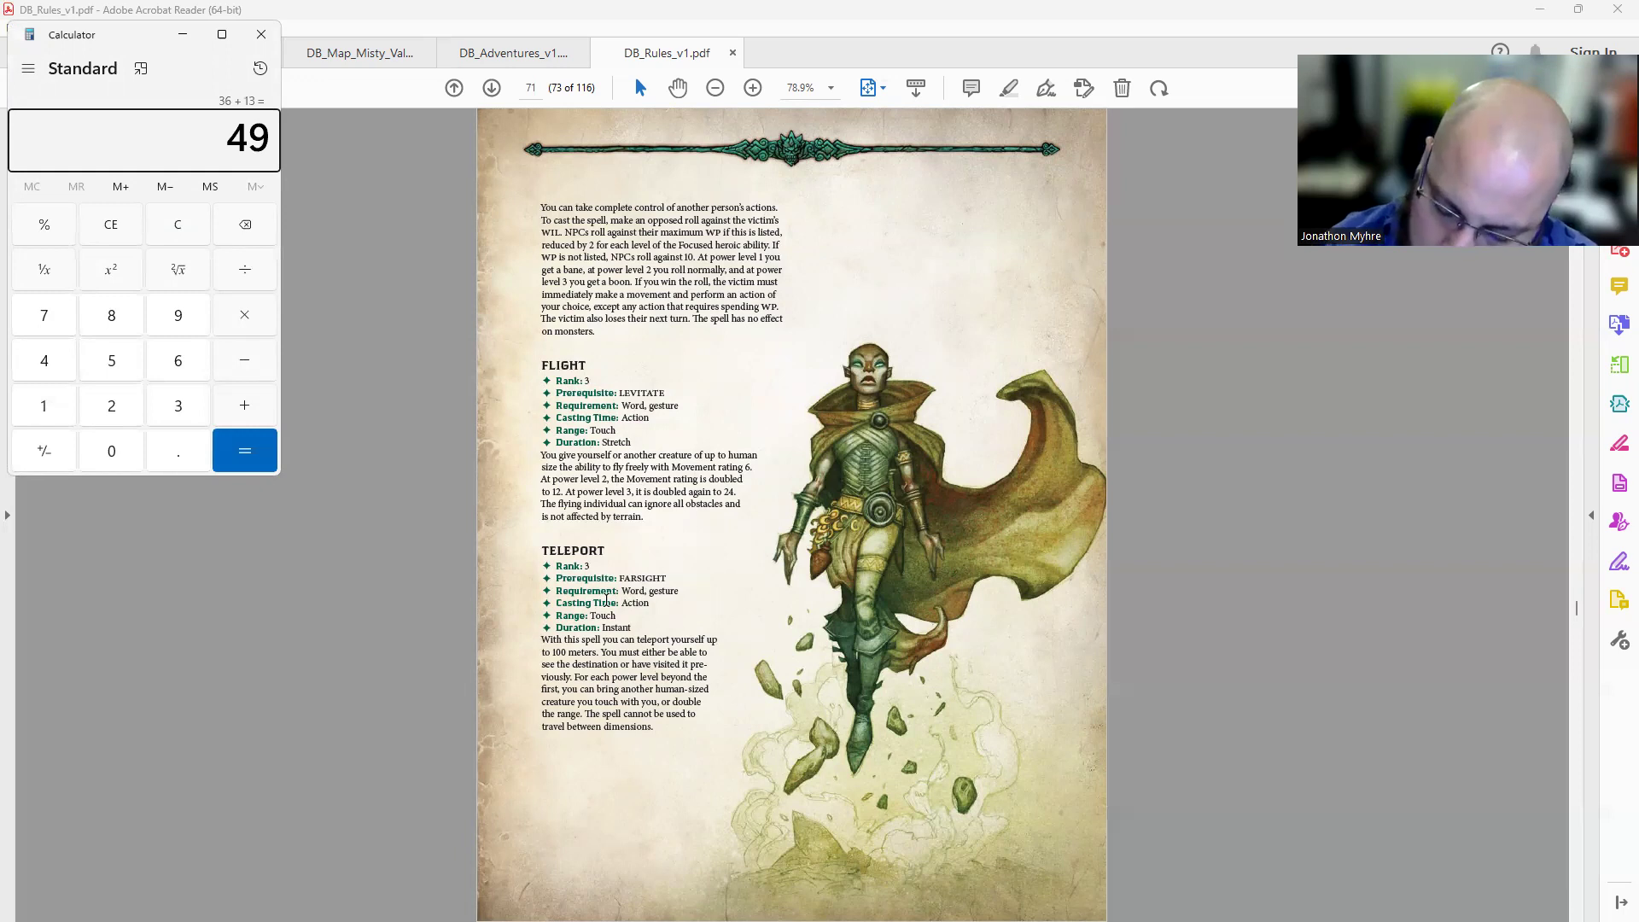
key("plus")
type("17")
key("Return")
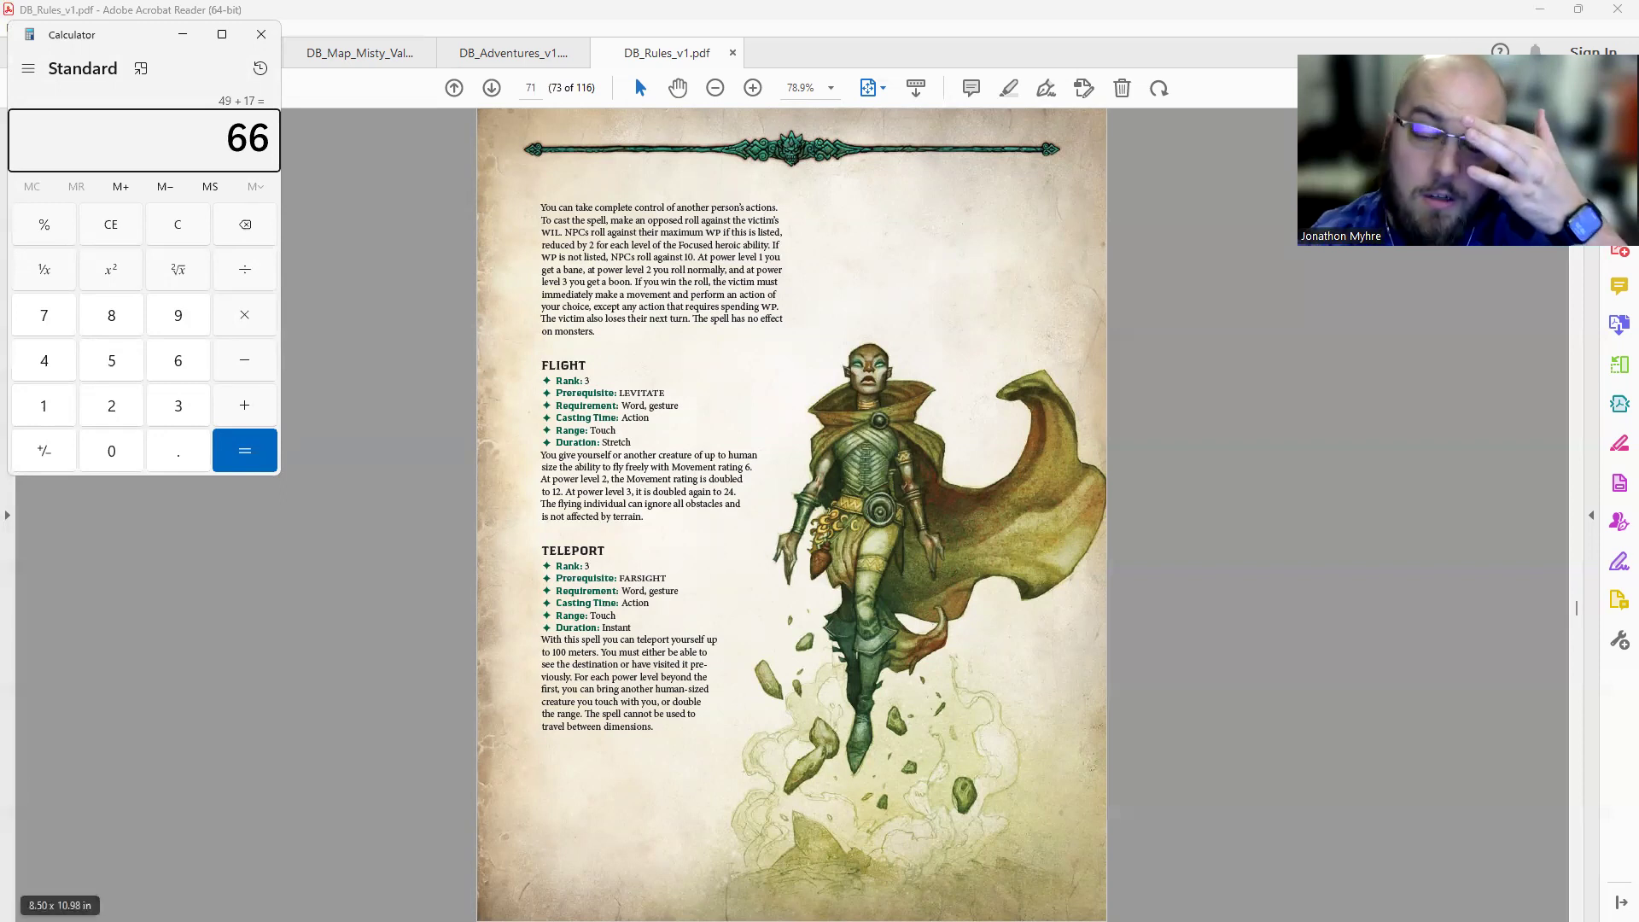
left_click(261, 34)
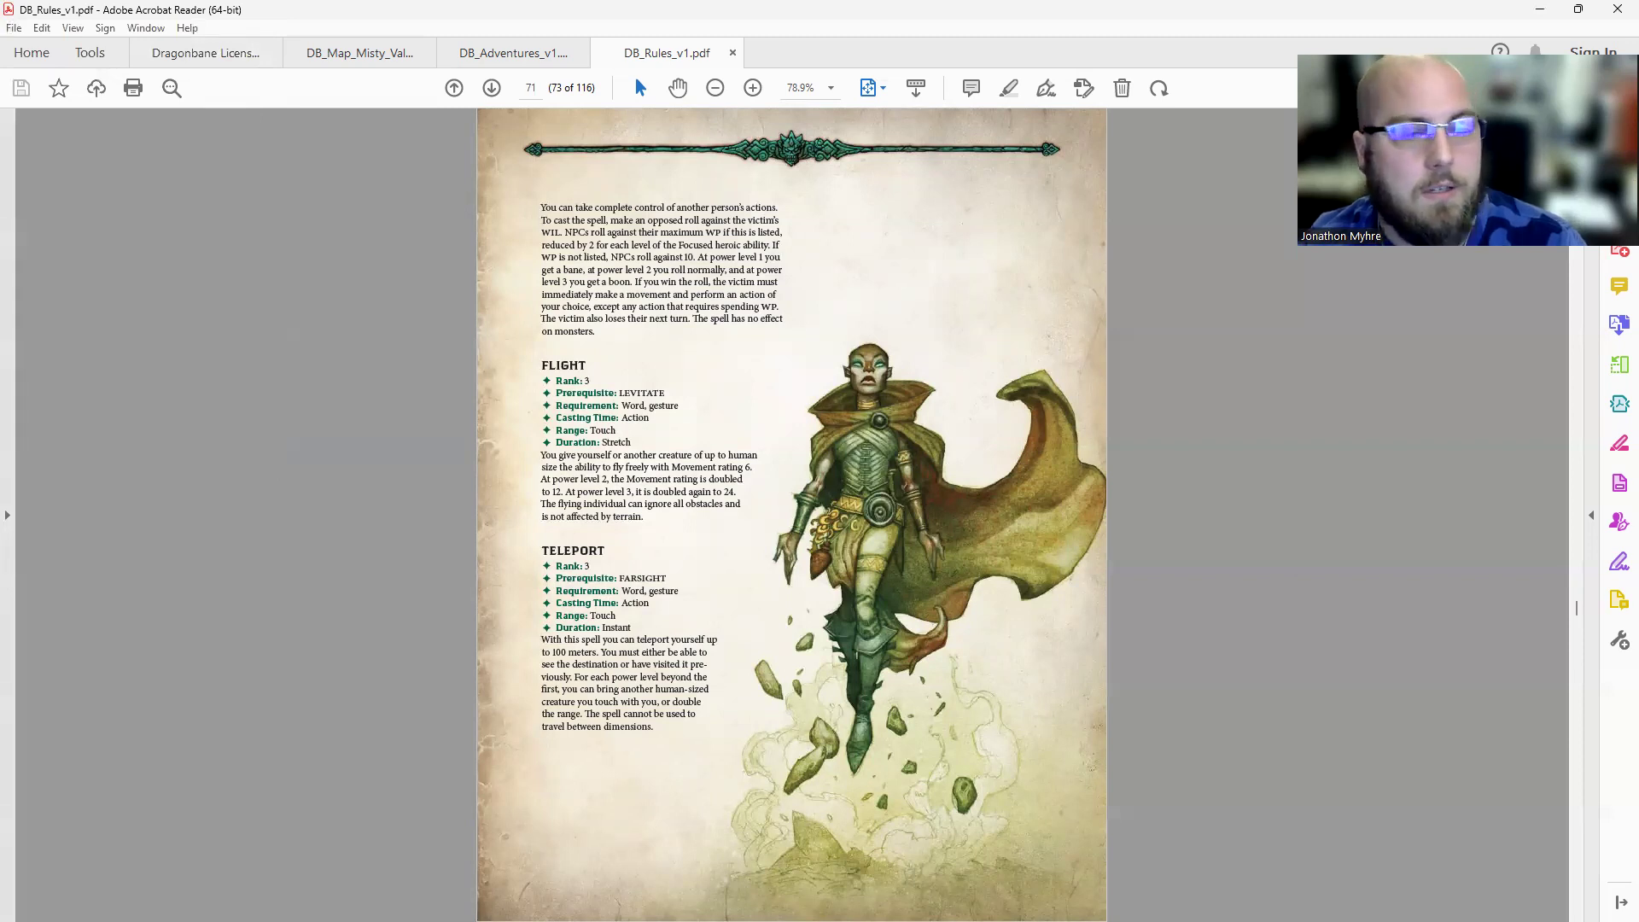
Switch to ChatGPT in the browser and ask "How many spells are in D&D 5e?".
key("alt+Tab")
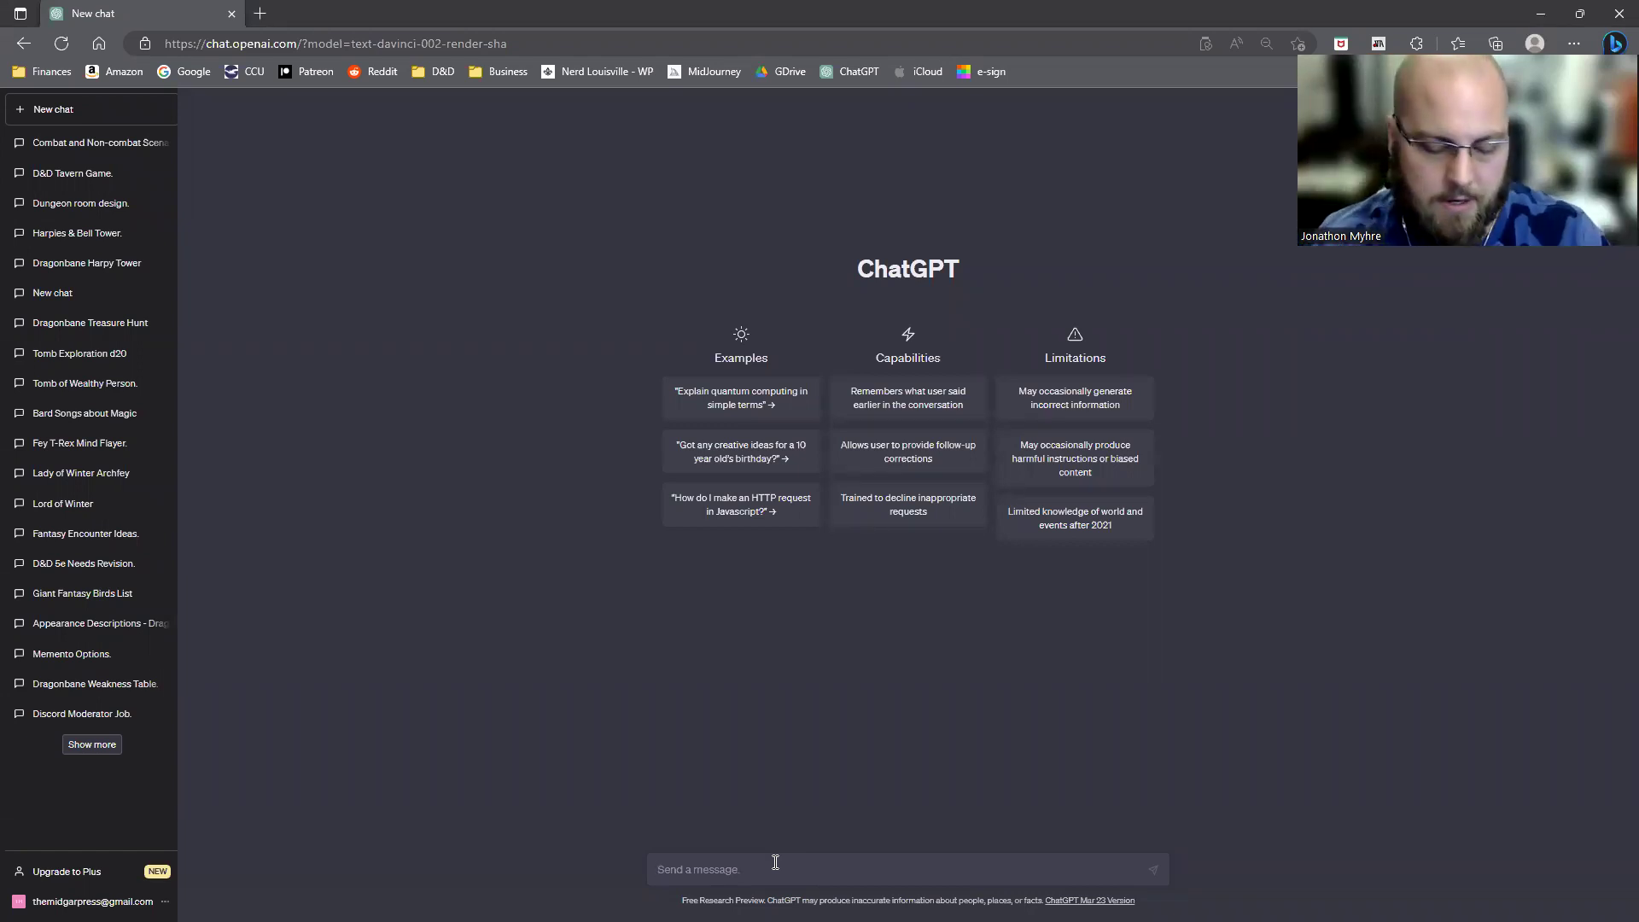
type("How ")
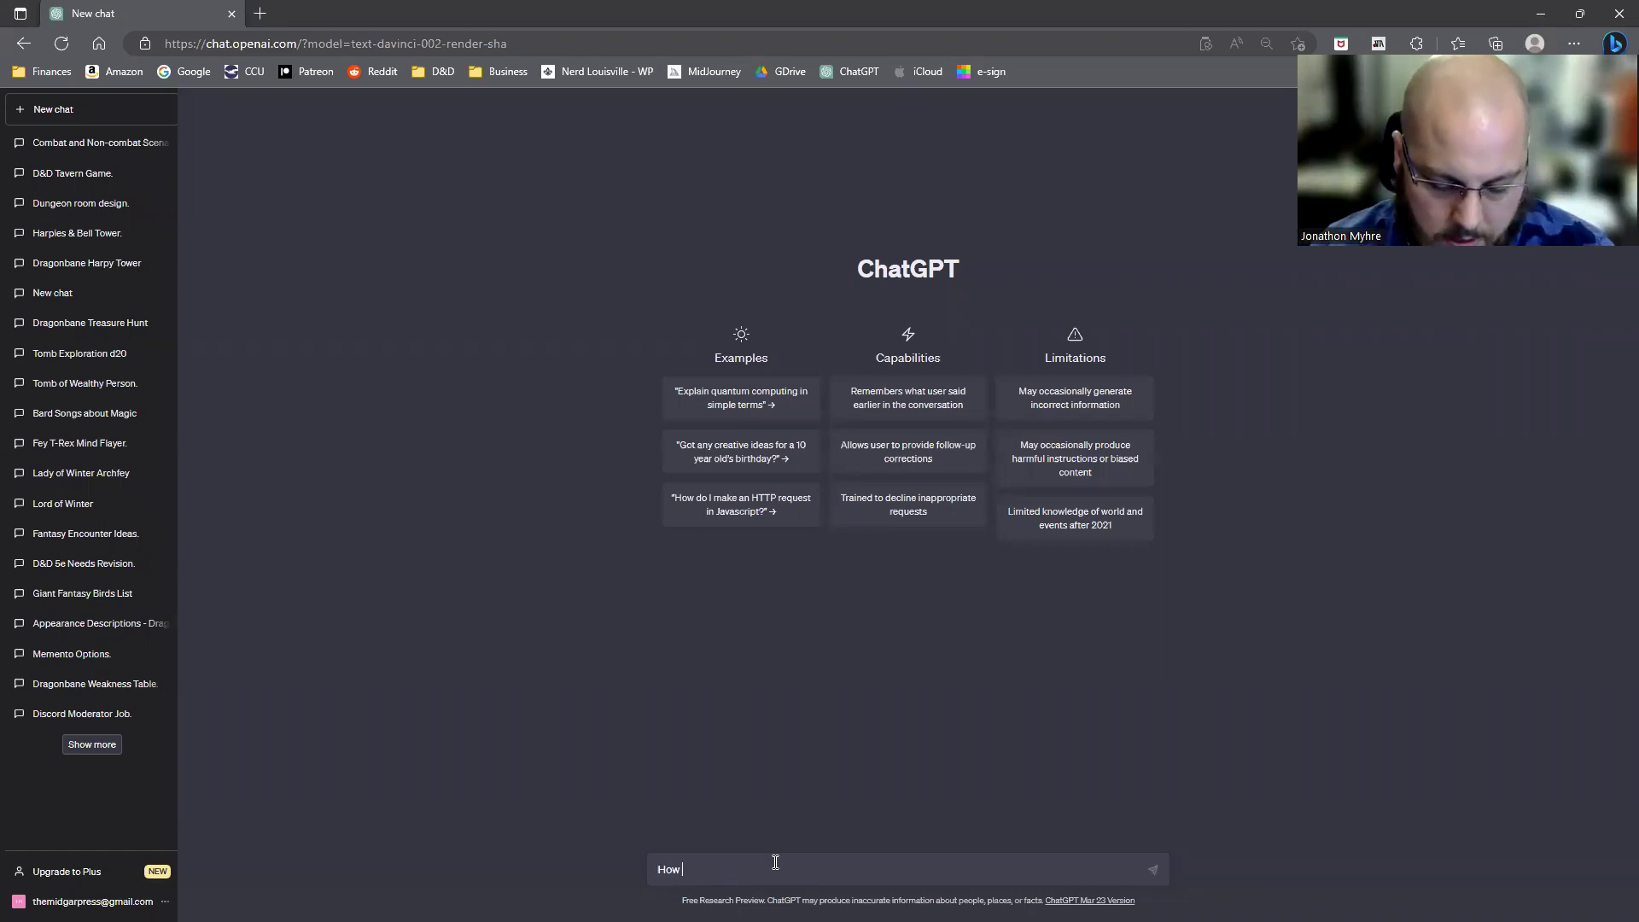
type("many spells are")
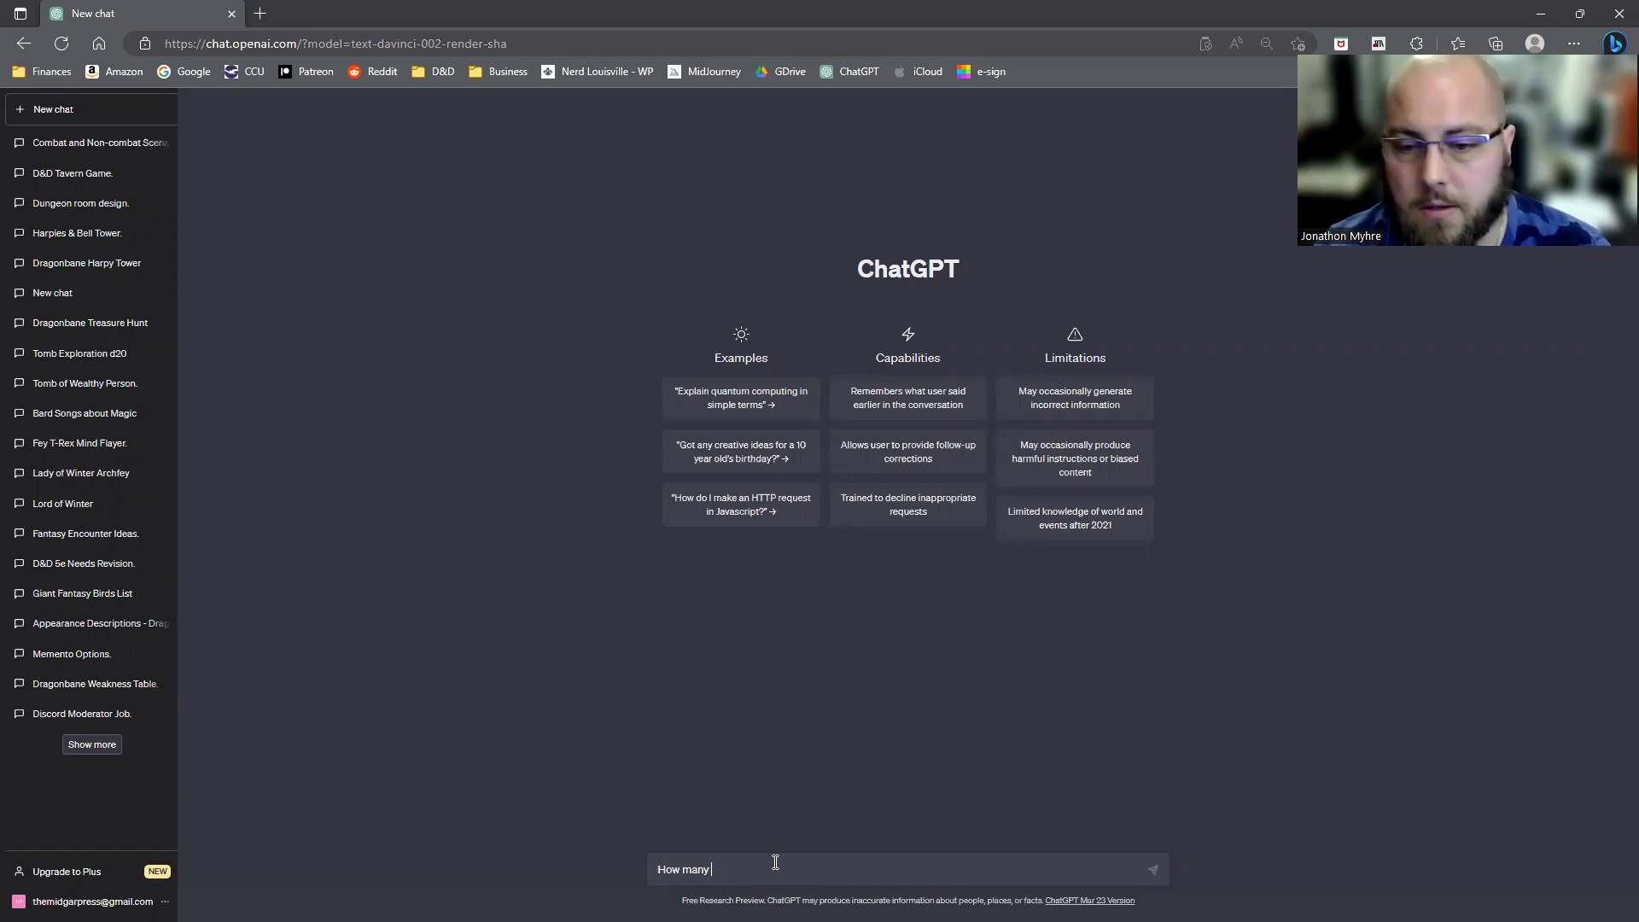
type(" in D&D 5")
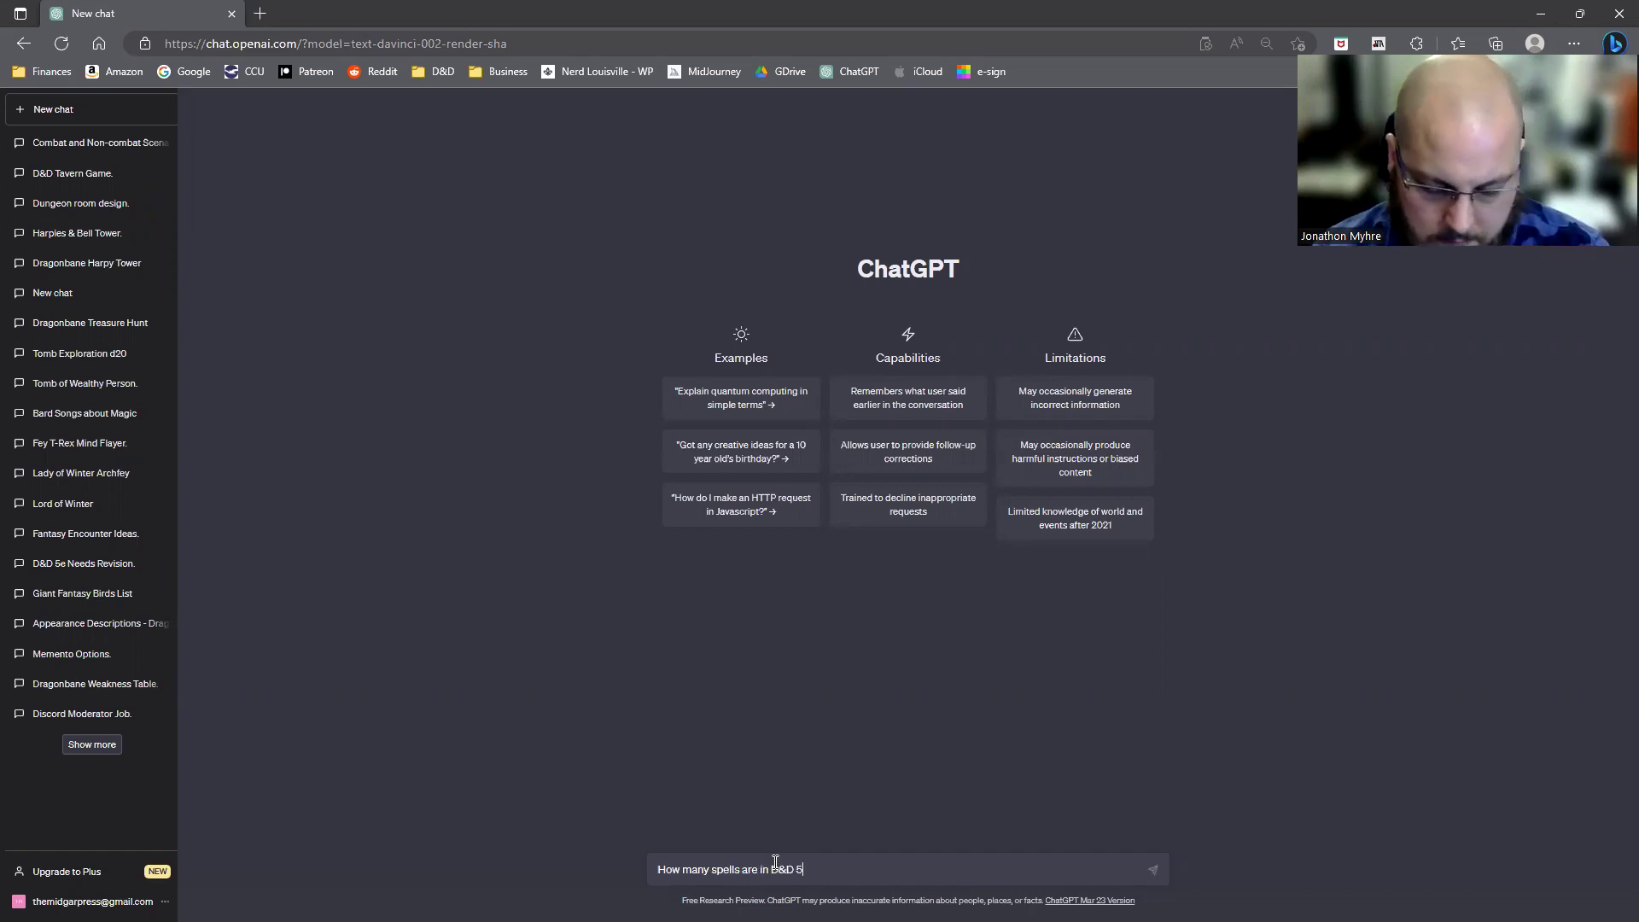
type("e?")
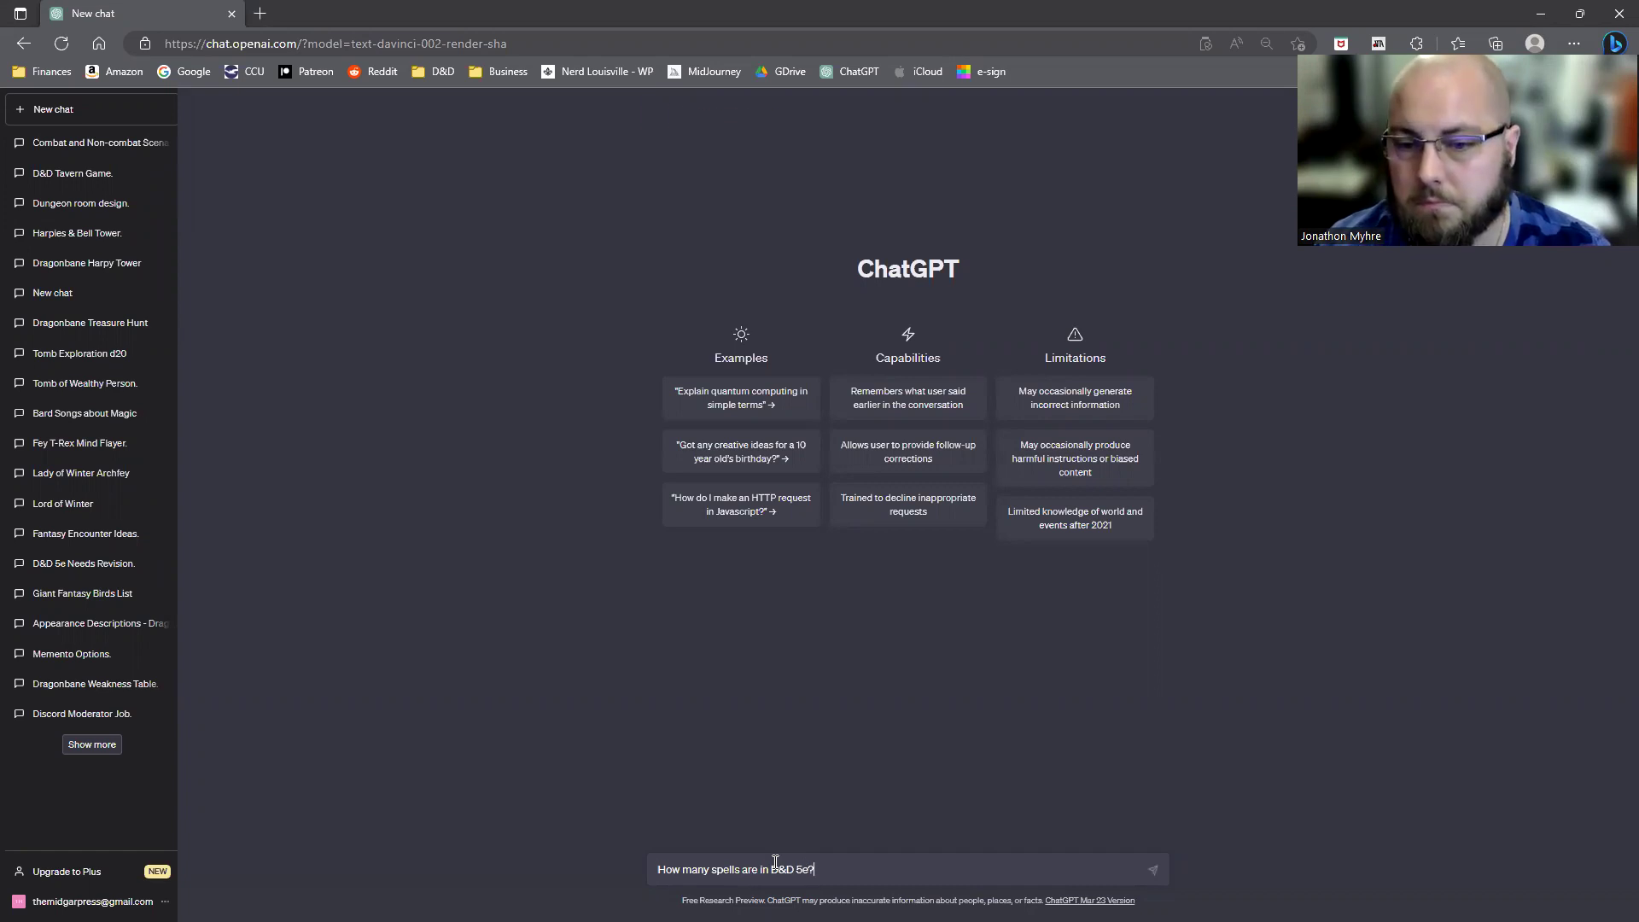
key("Return")
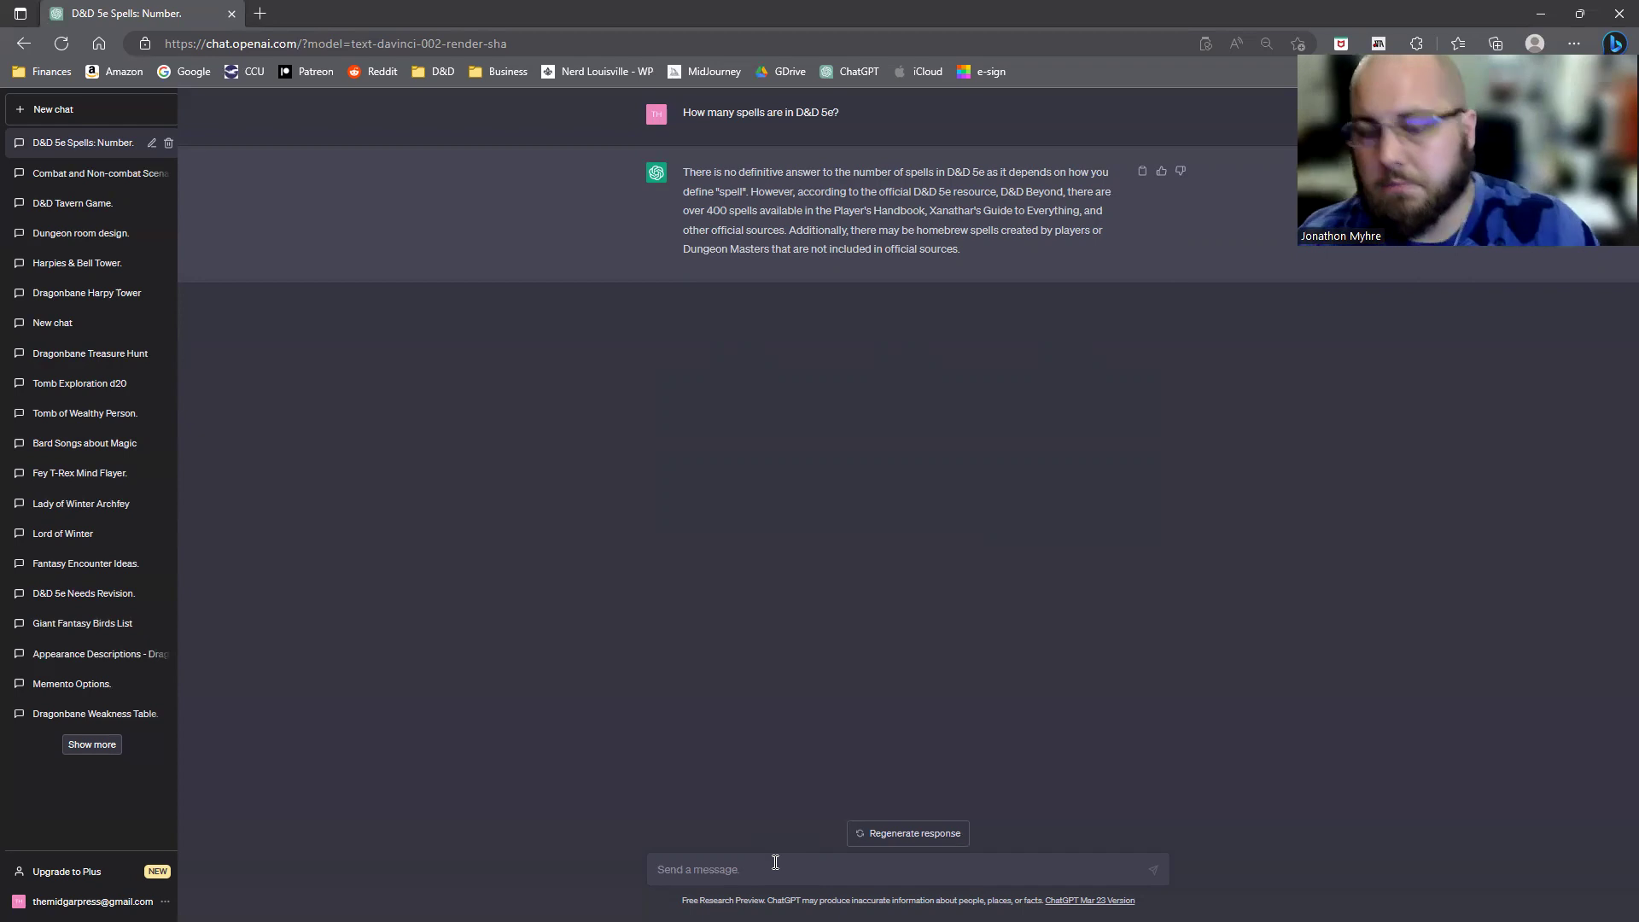
Ask how many spells are in D&D 4e and, as a separate question, how many spells are in D&D 3e.
type("How many speels are in D&D 4e?")
key("Return")
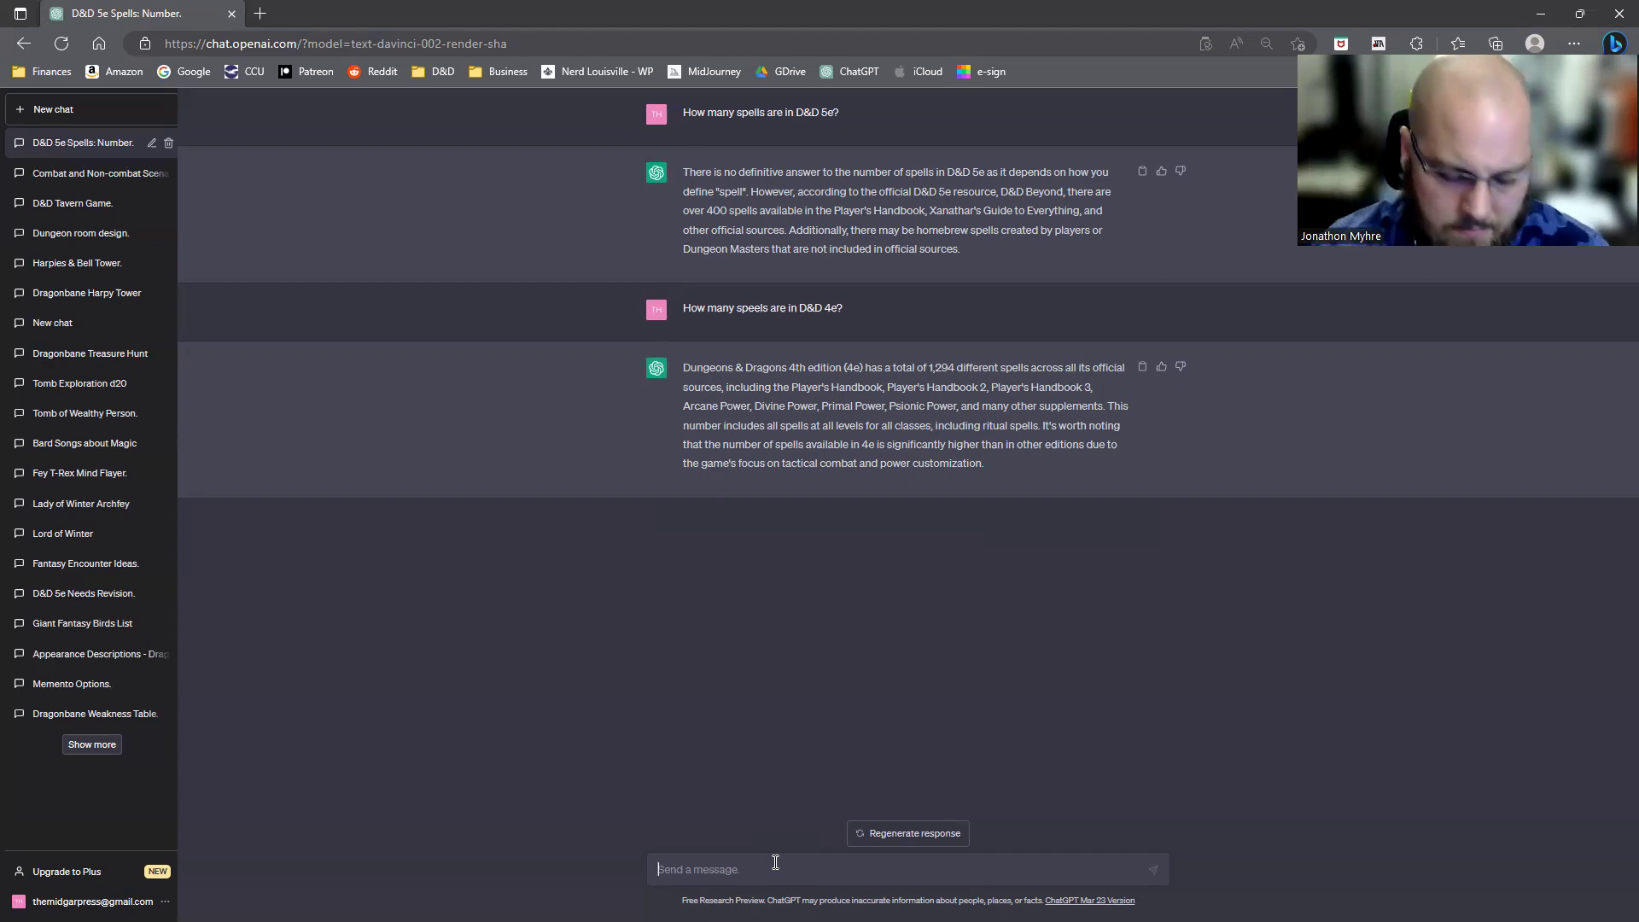
type("how many sp")
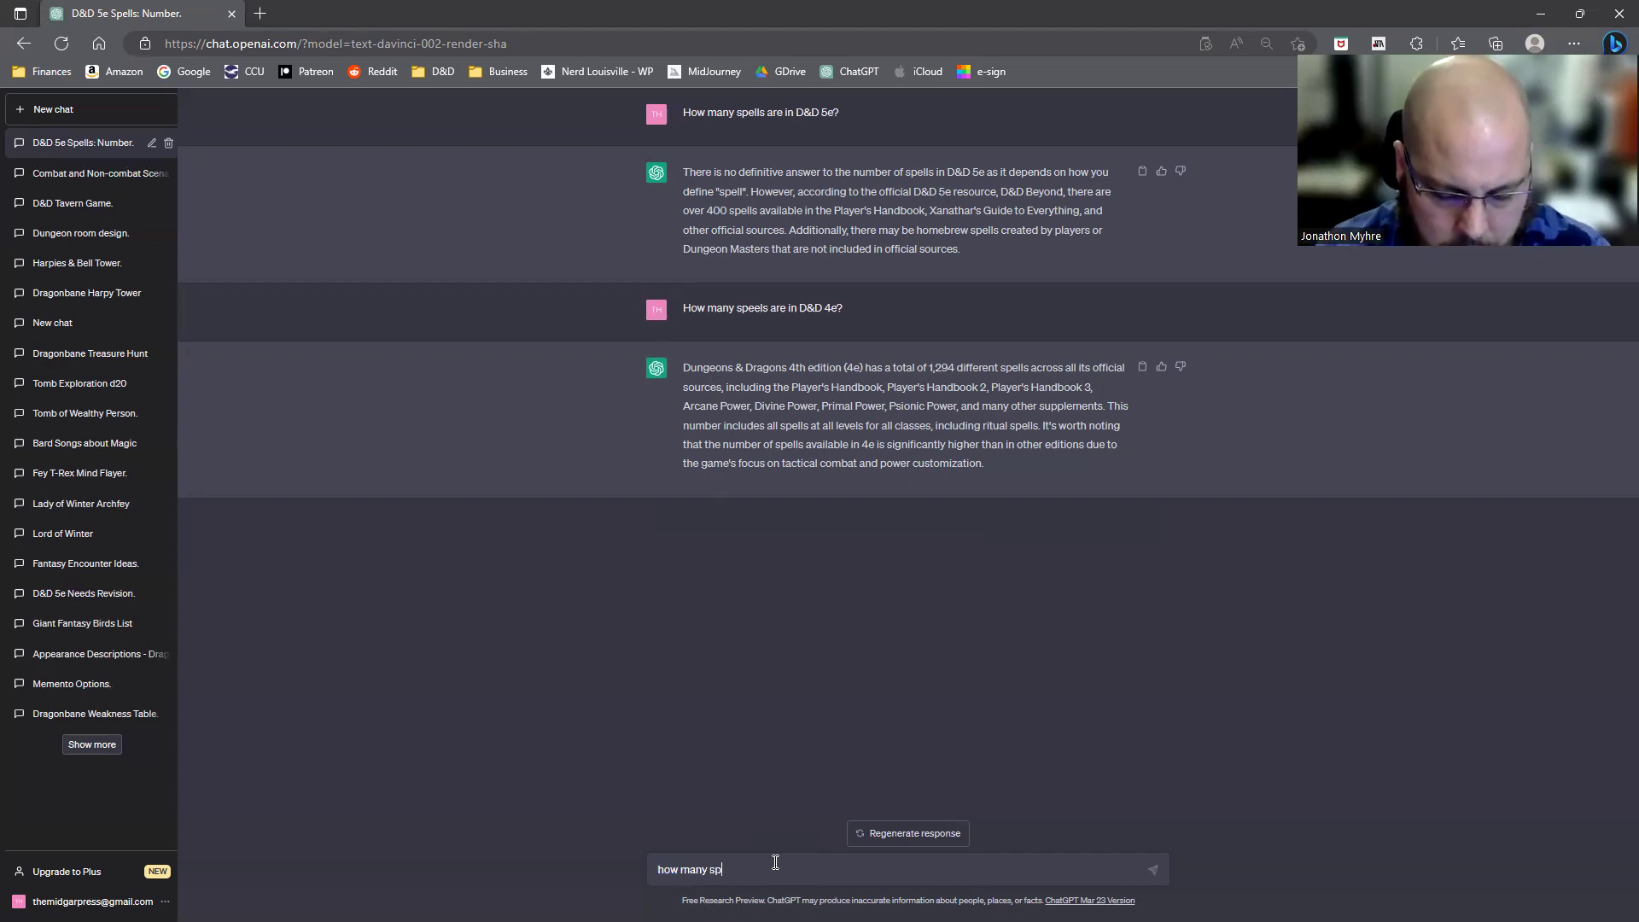
type("ells a")
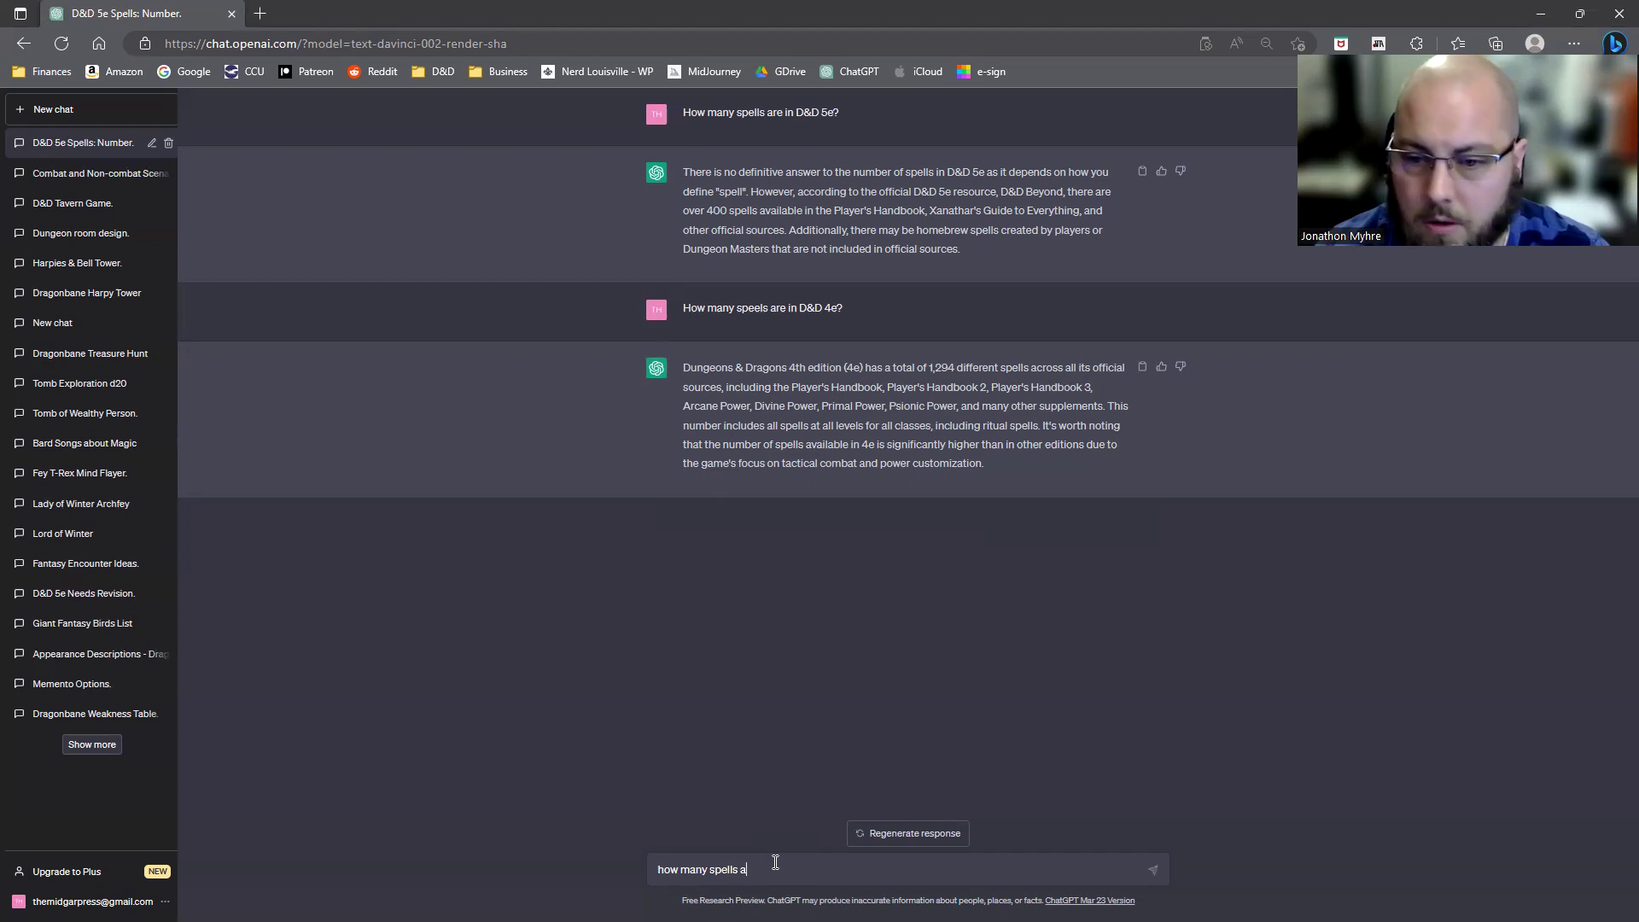
type("re in D&D 3e")
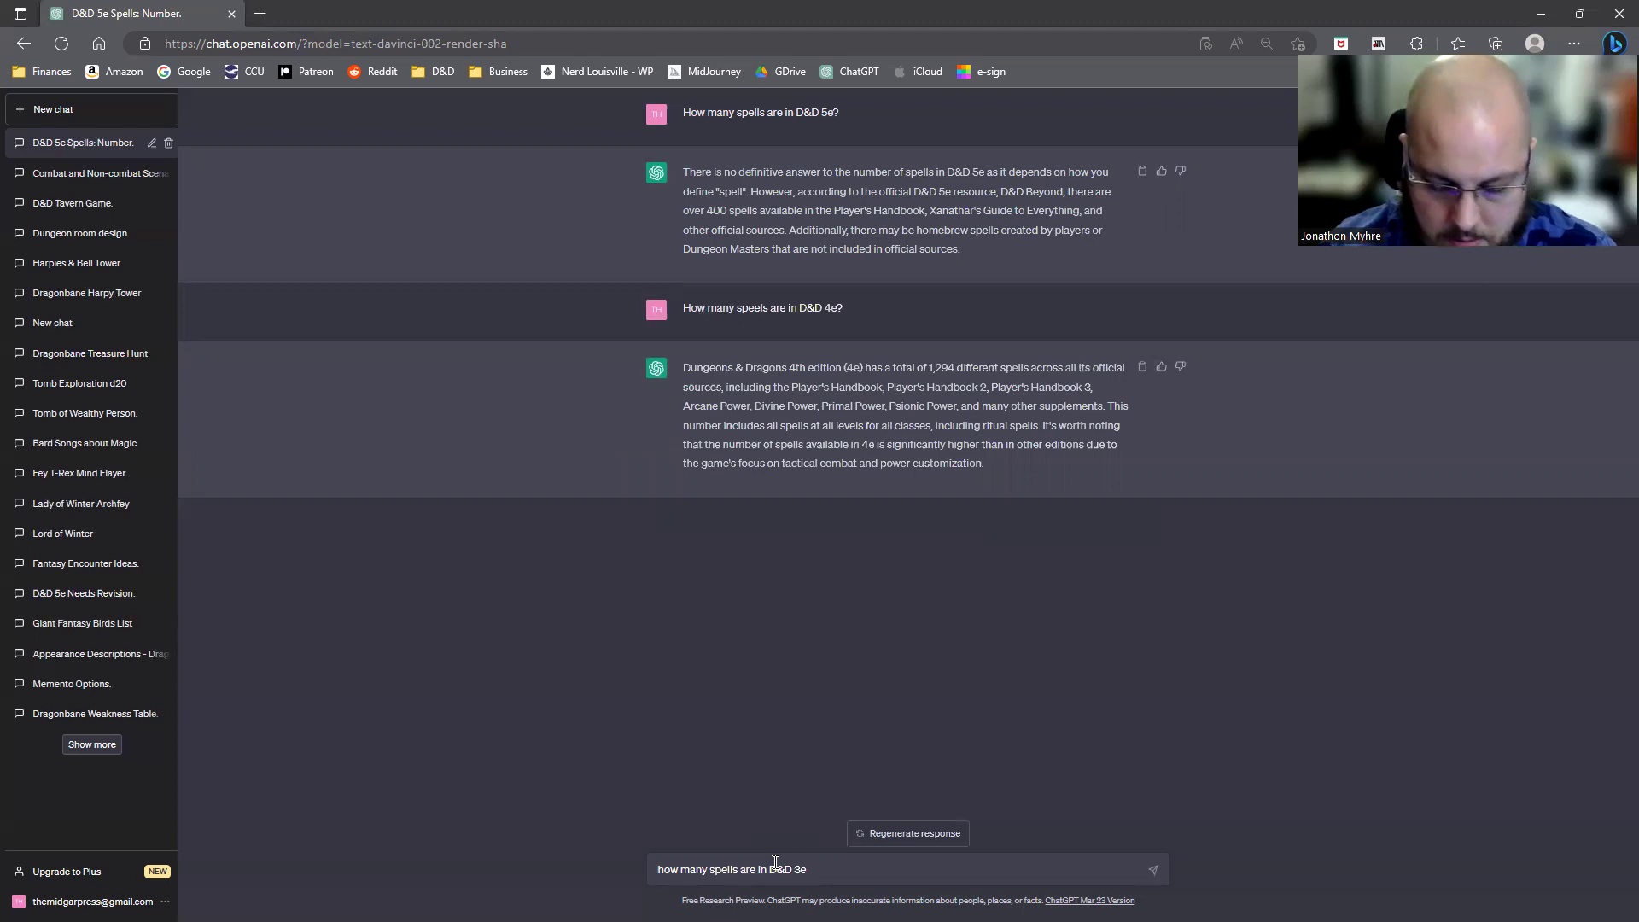
type("?")
key("Return")
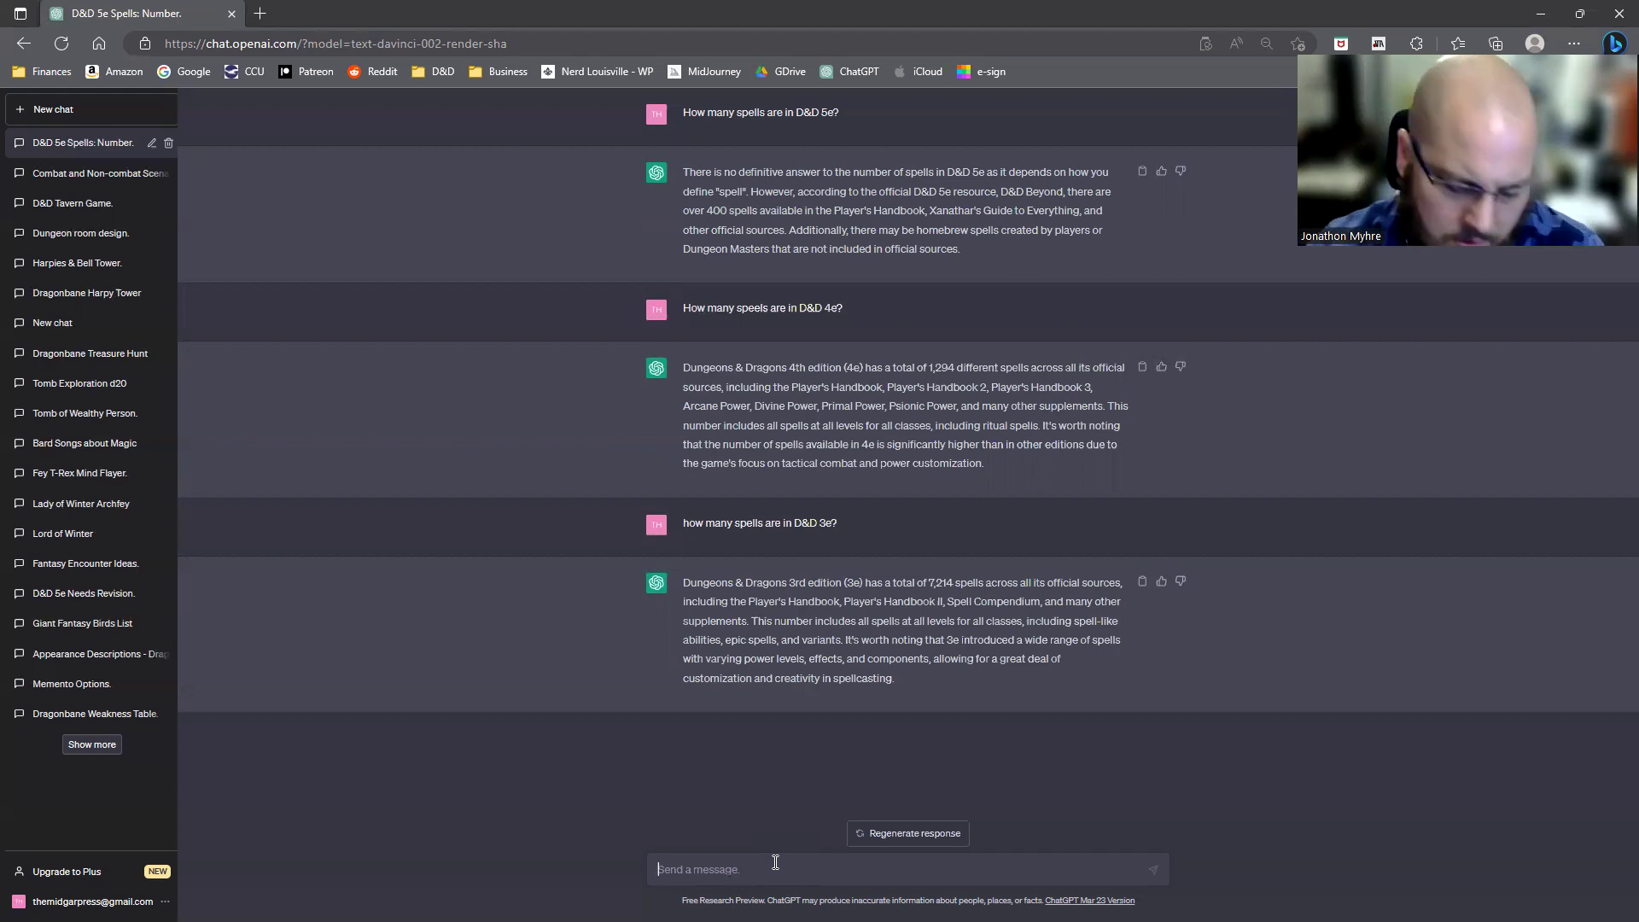
Ask "How many spells are in Pathfinder 1e?" in the same chat.
type("How many ")
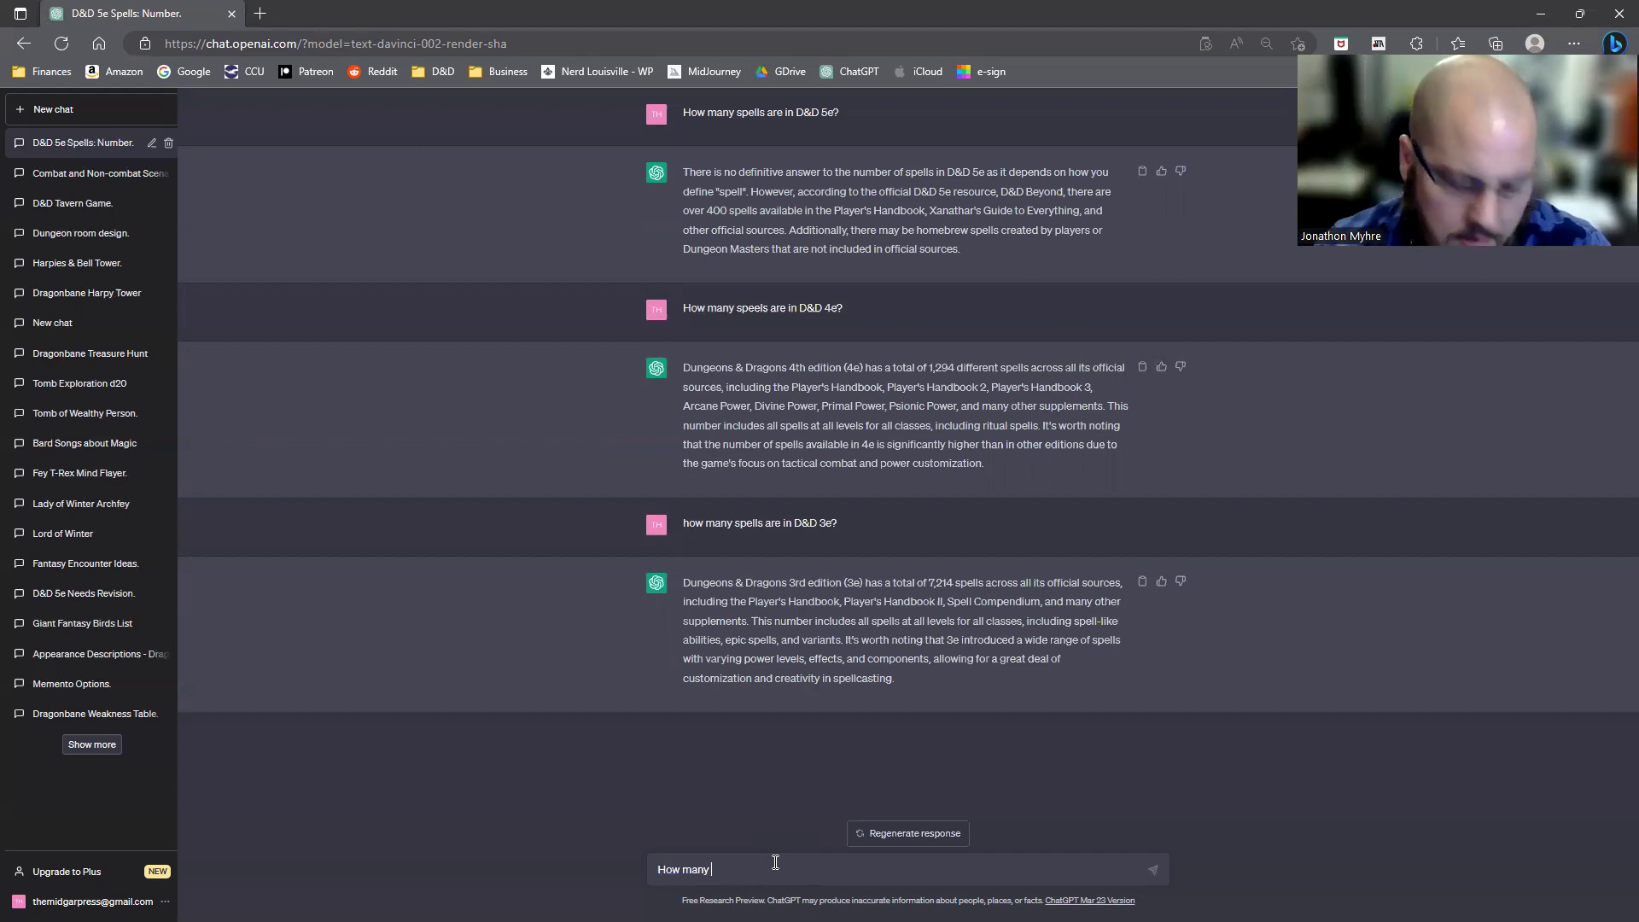
type("spells ")
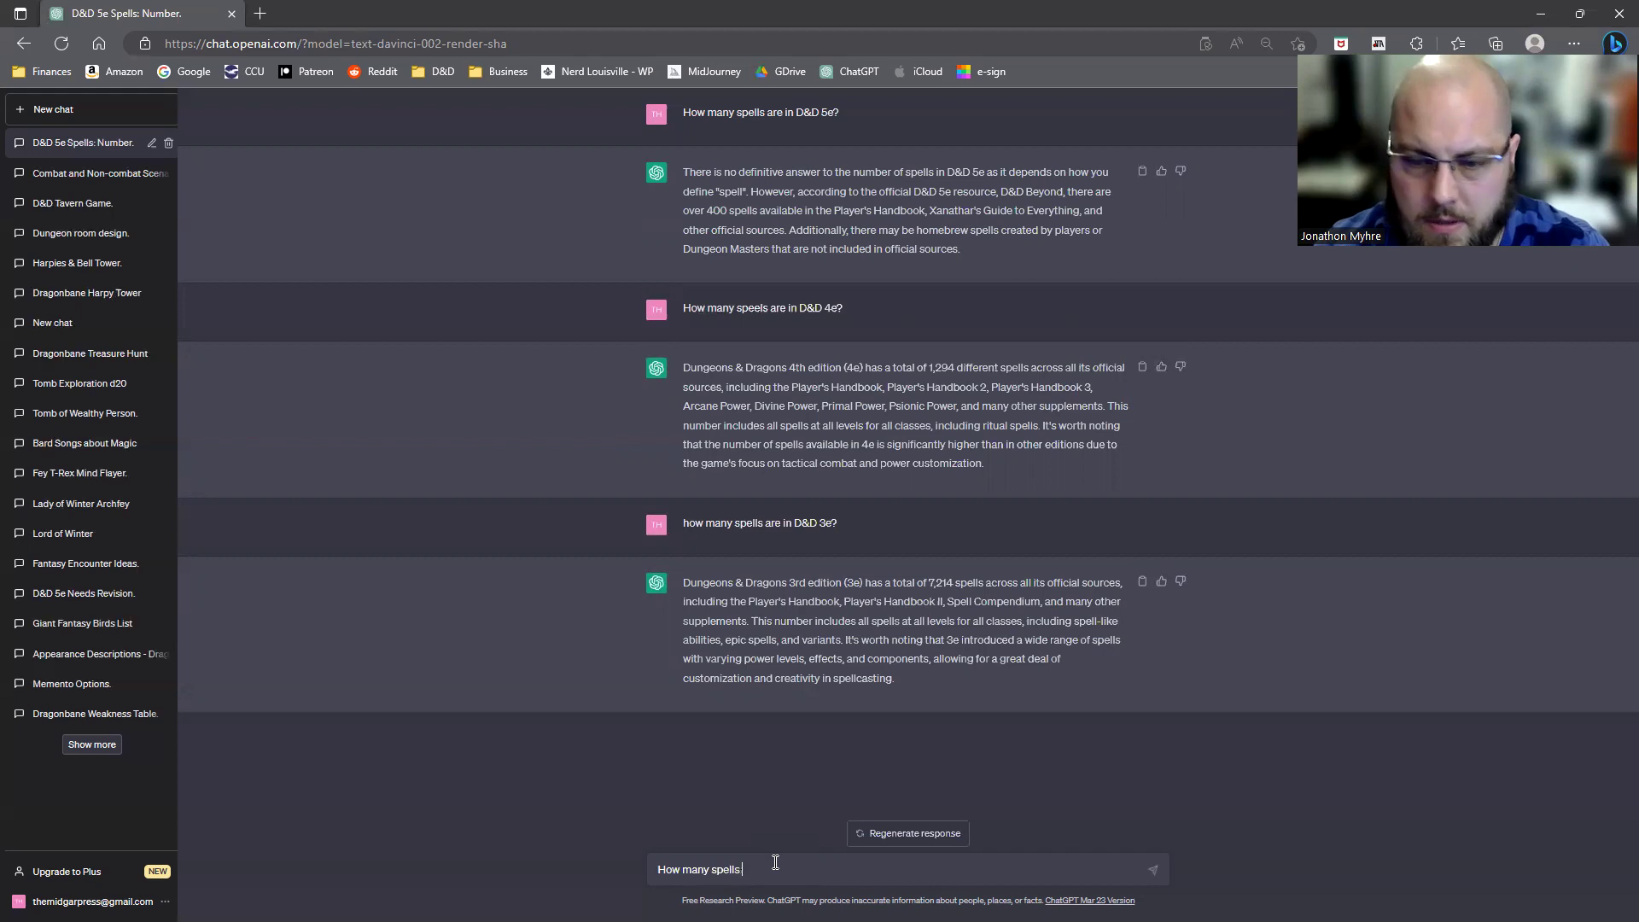
type("are in Path")
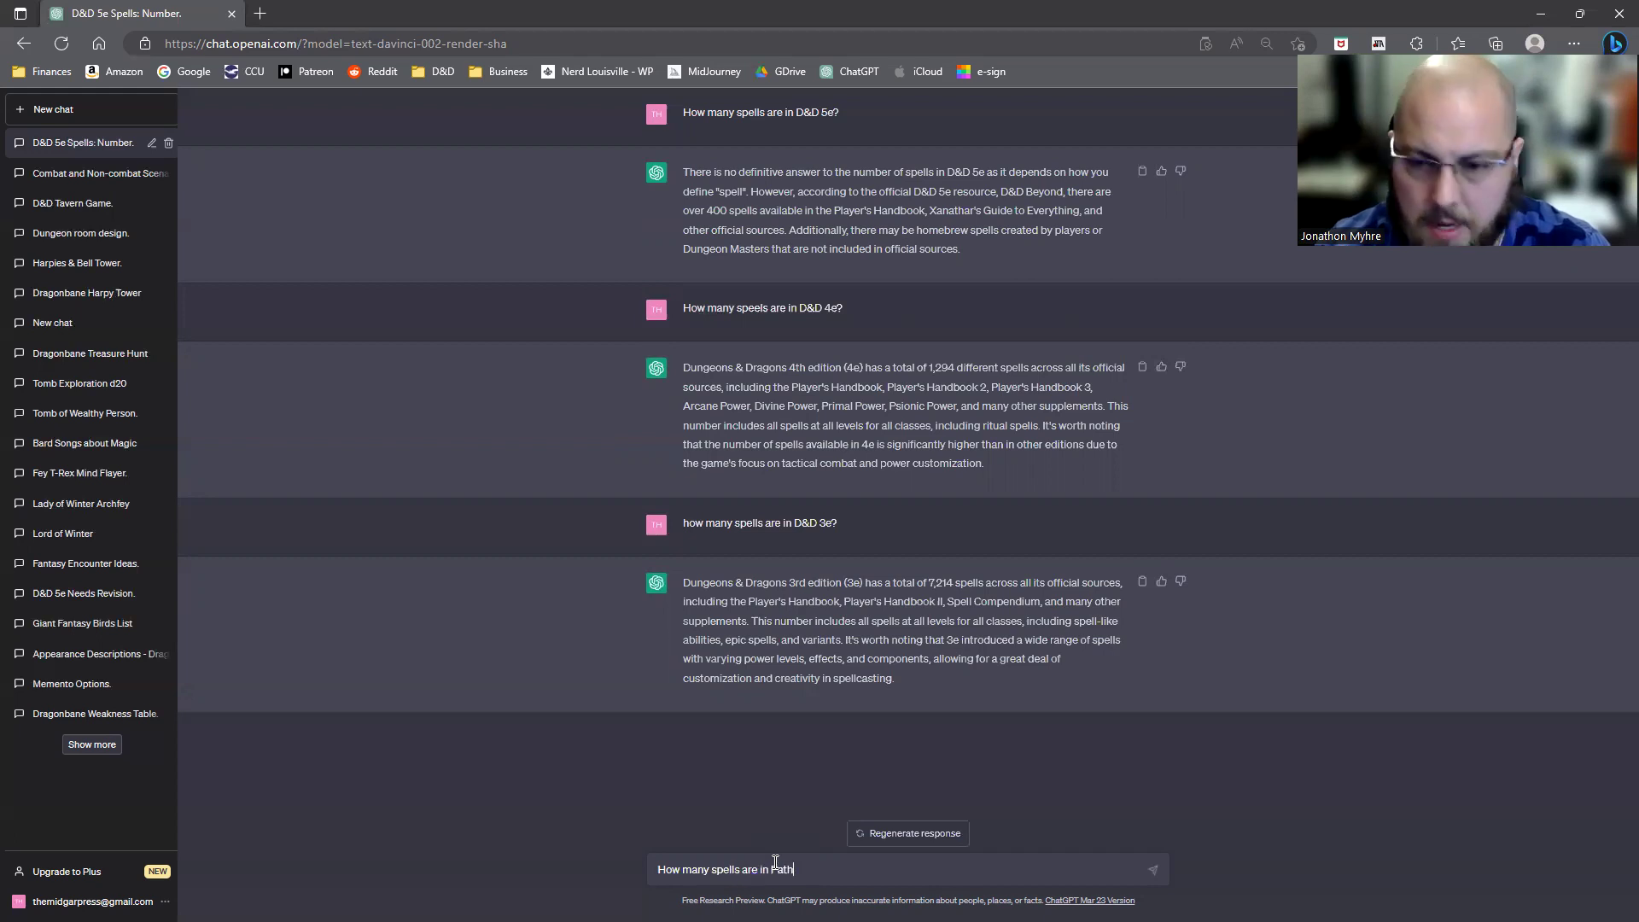
type("find")
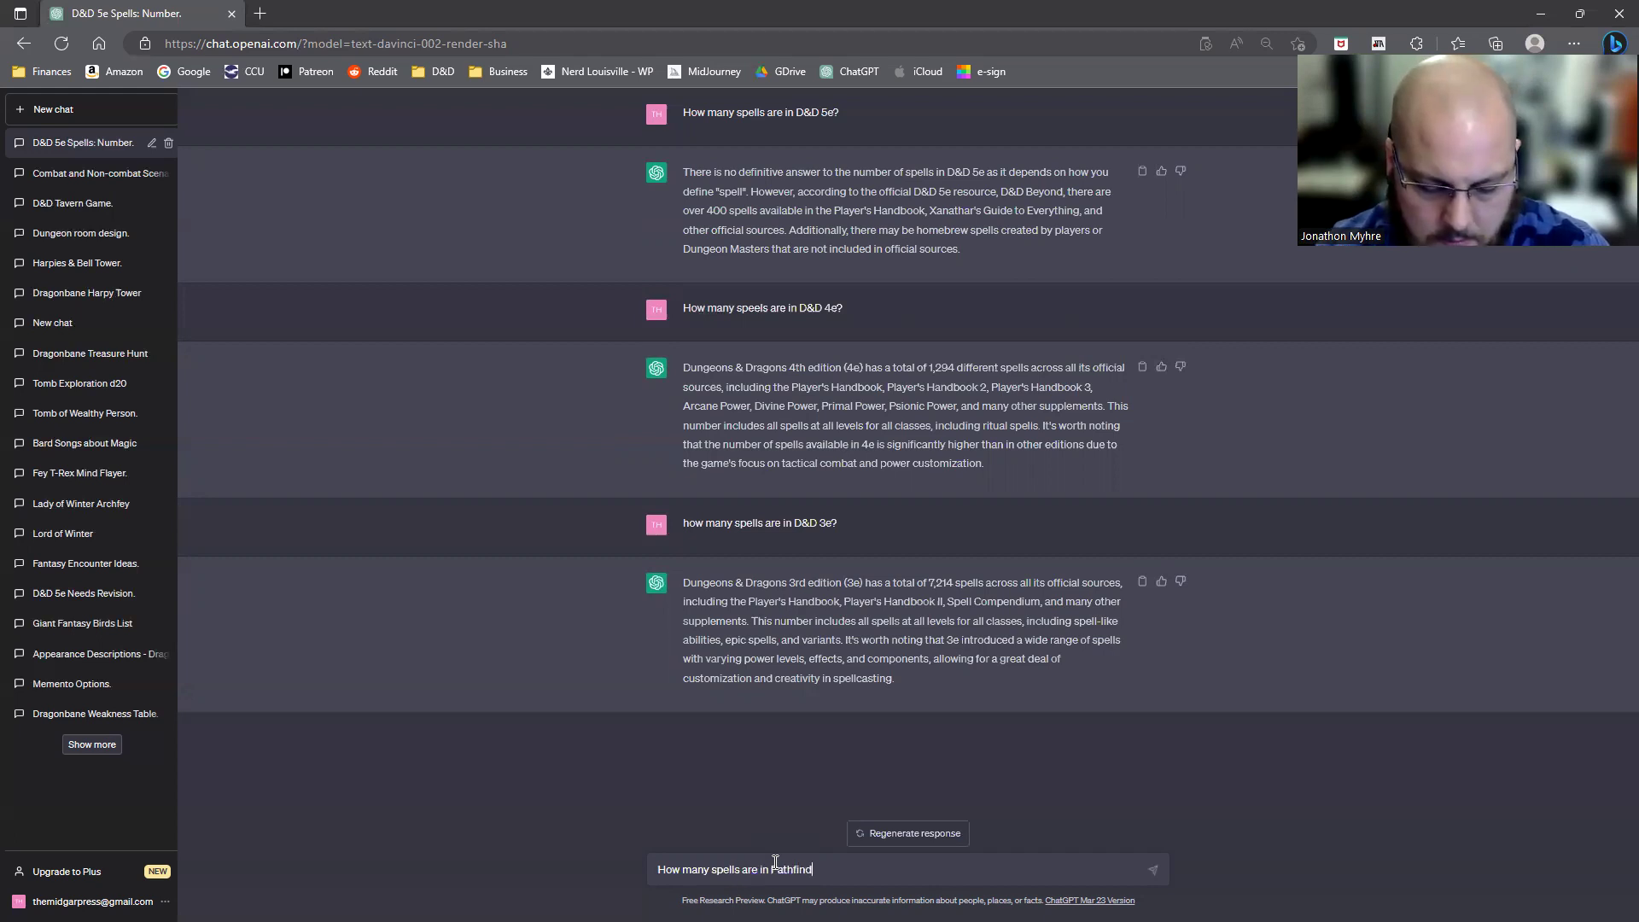
type("er 1e?")
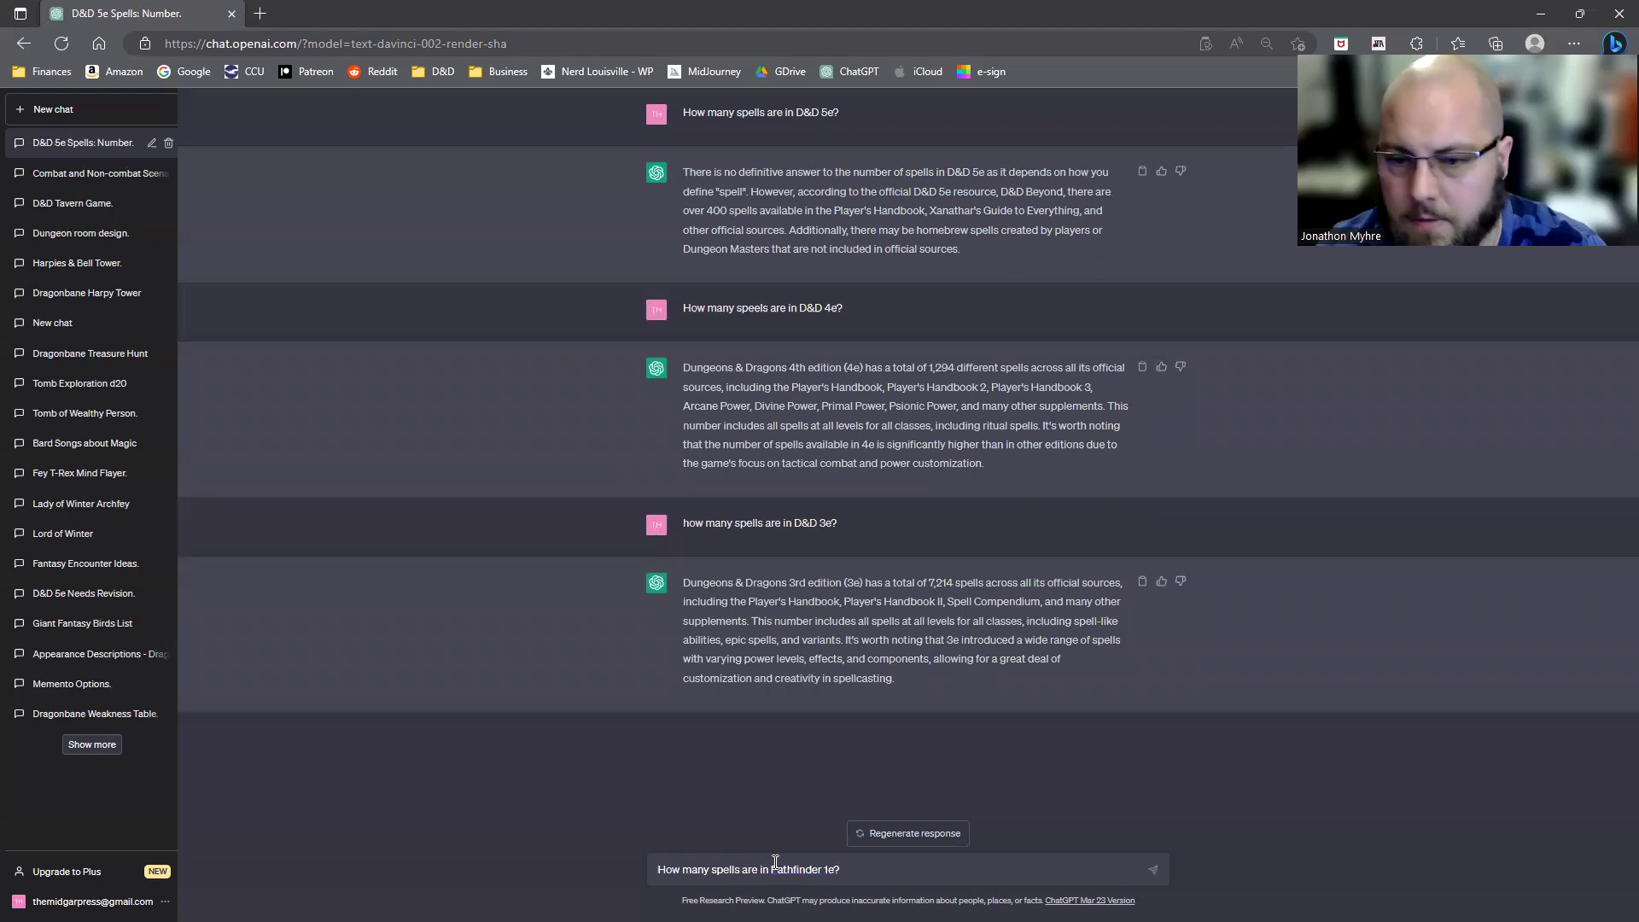
key("Return")
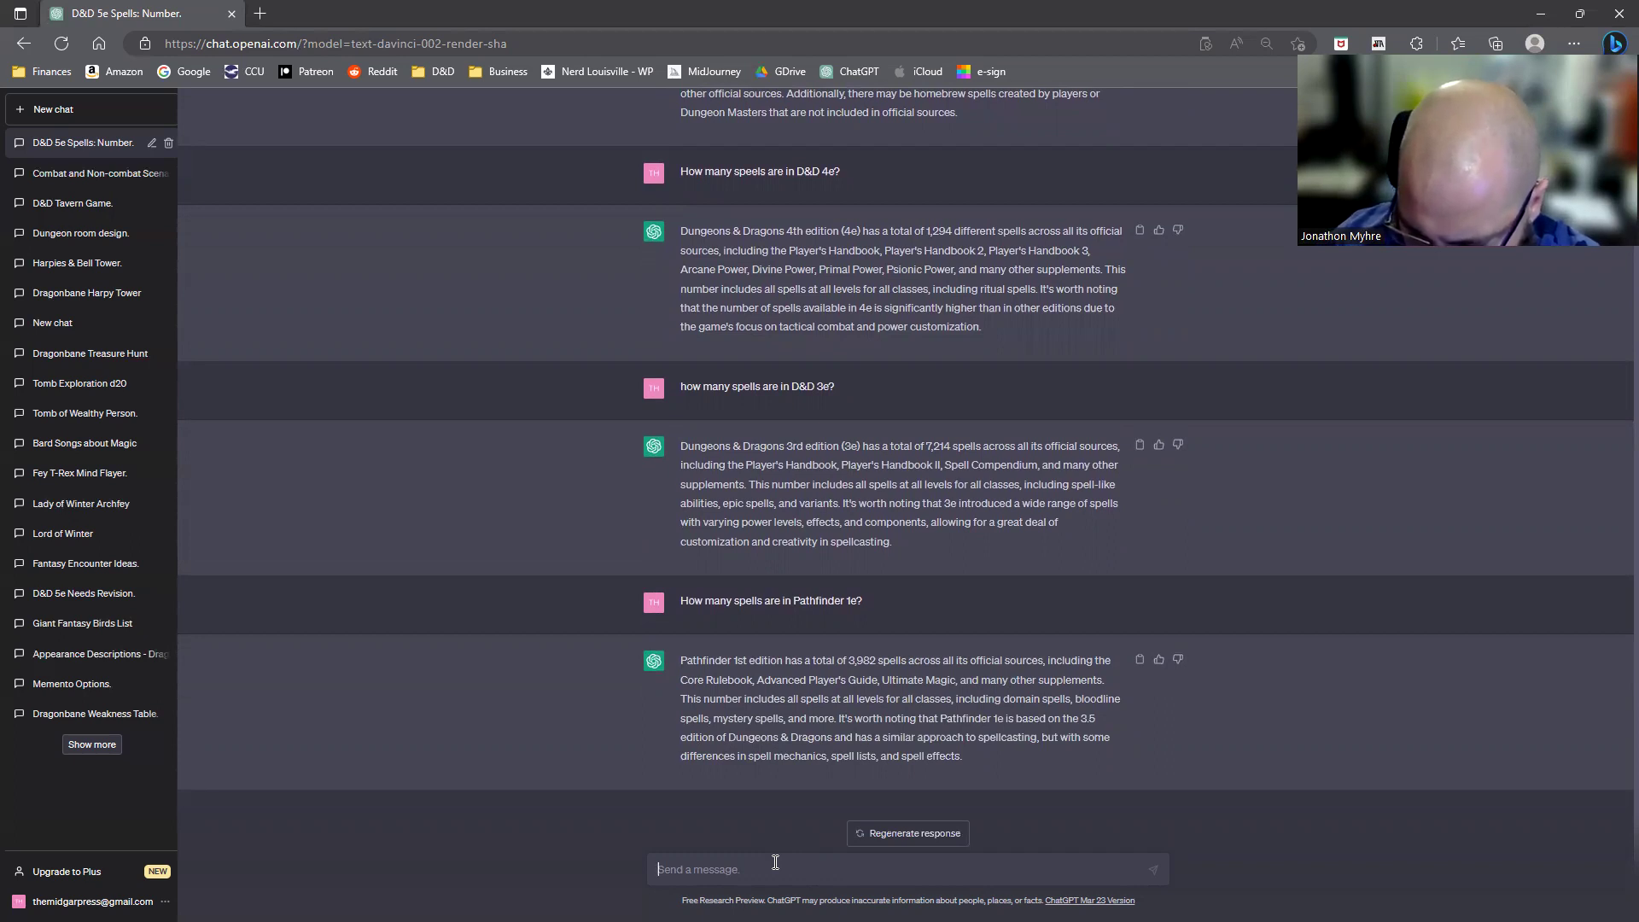
Ask "How many spells are in Pathfinder 2e?" in the same chat.
left_click(775, 863)
type("How mnay spells are")
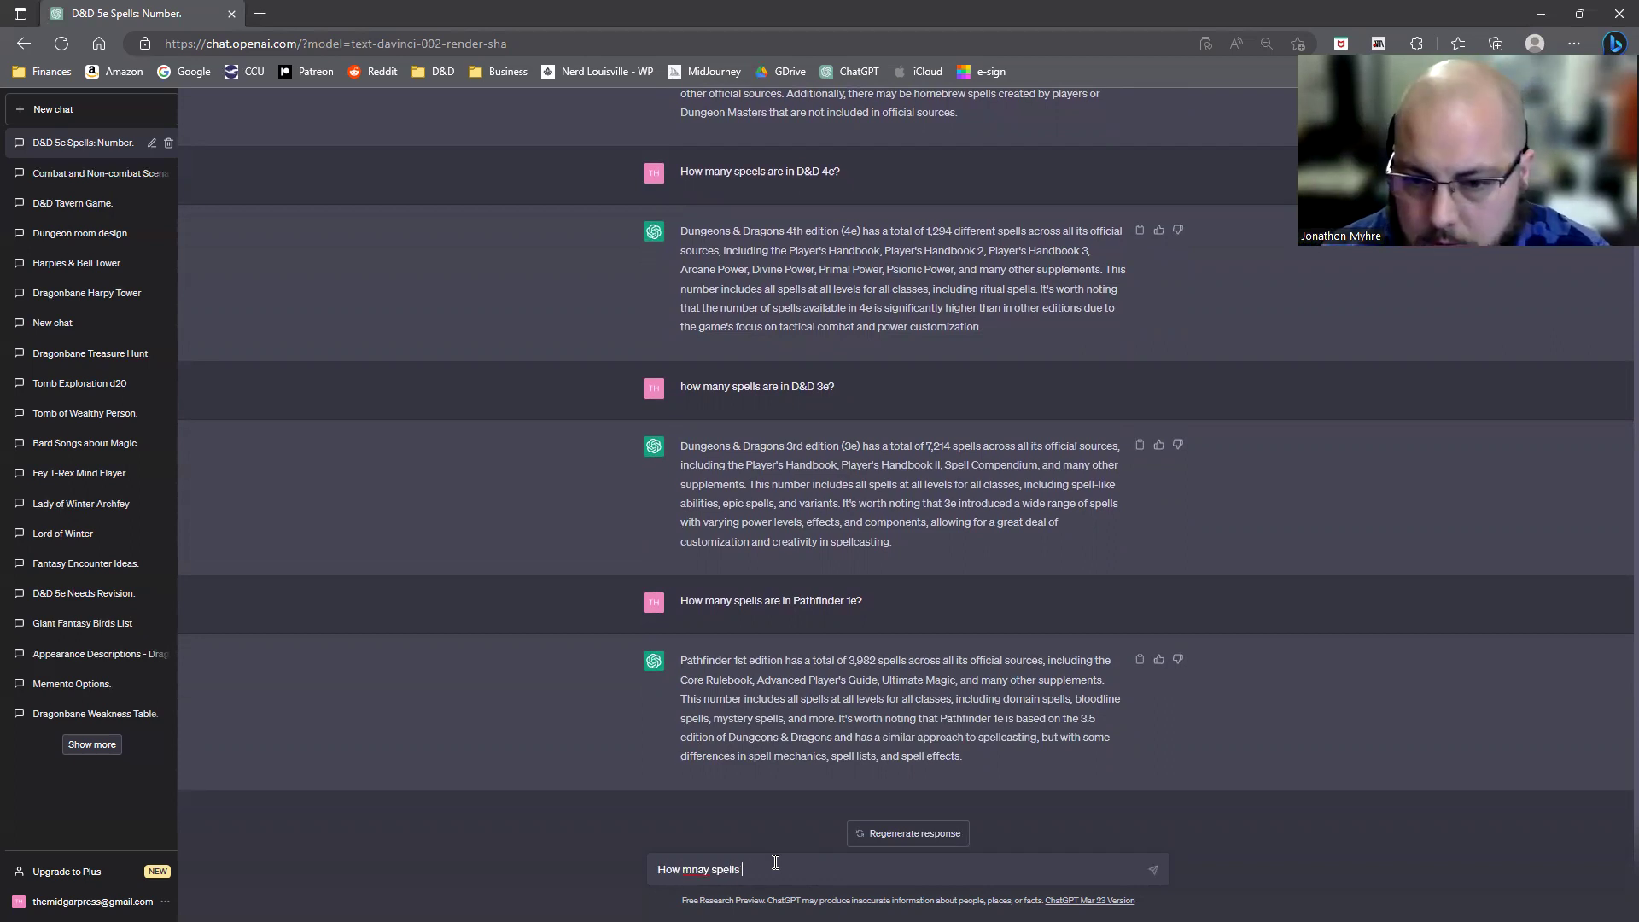
key("BackSpace")
key("BackSpace")
key("BackSpace")
key("BackSpace")
key("BackSpace")
key("BackSpace")
key("BackSpace")
key("BackSpace")
key("BackSpace")
key("BackSpace")
key("BackSpace")
key("BackSpace")
type("any sp")
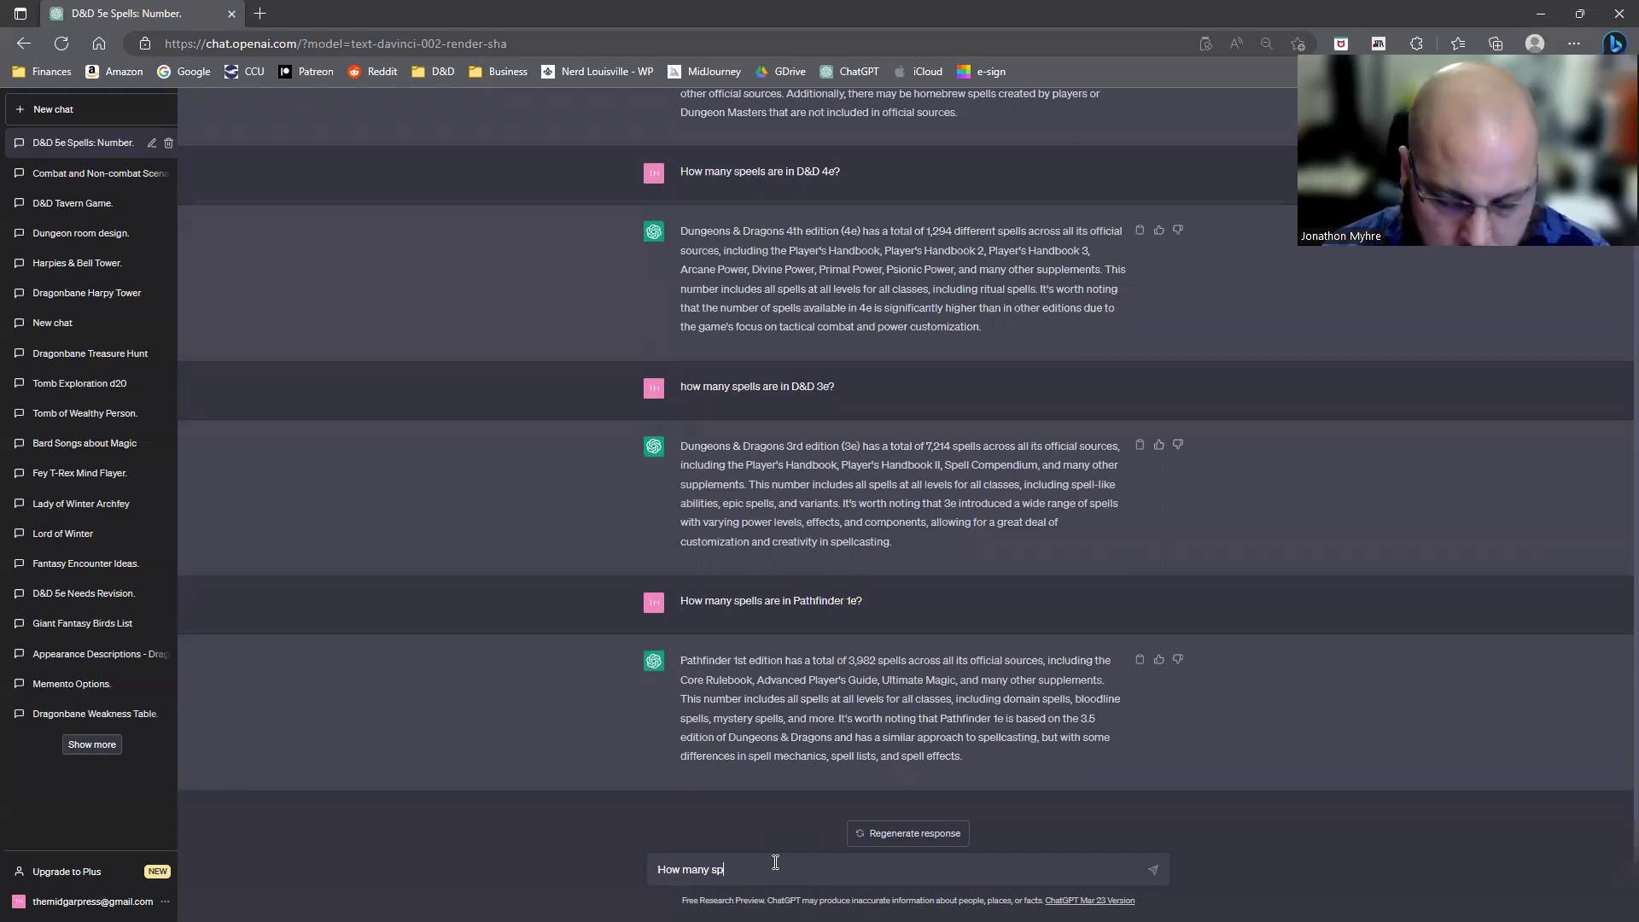
type("ells are in")
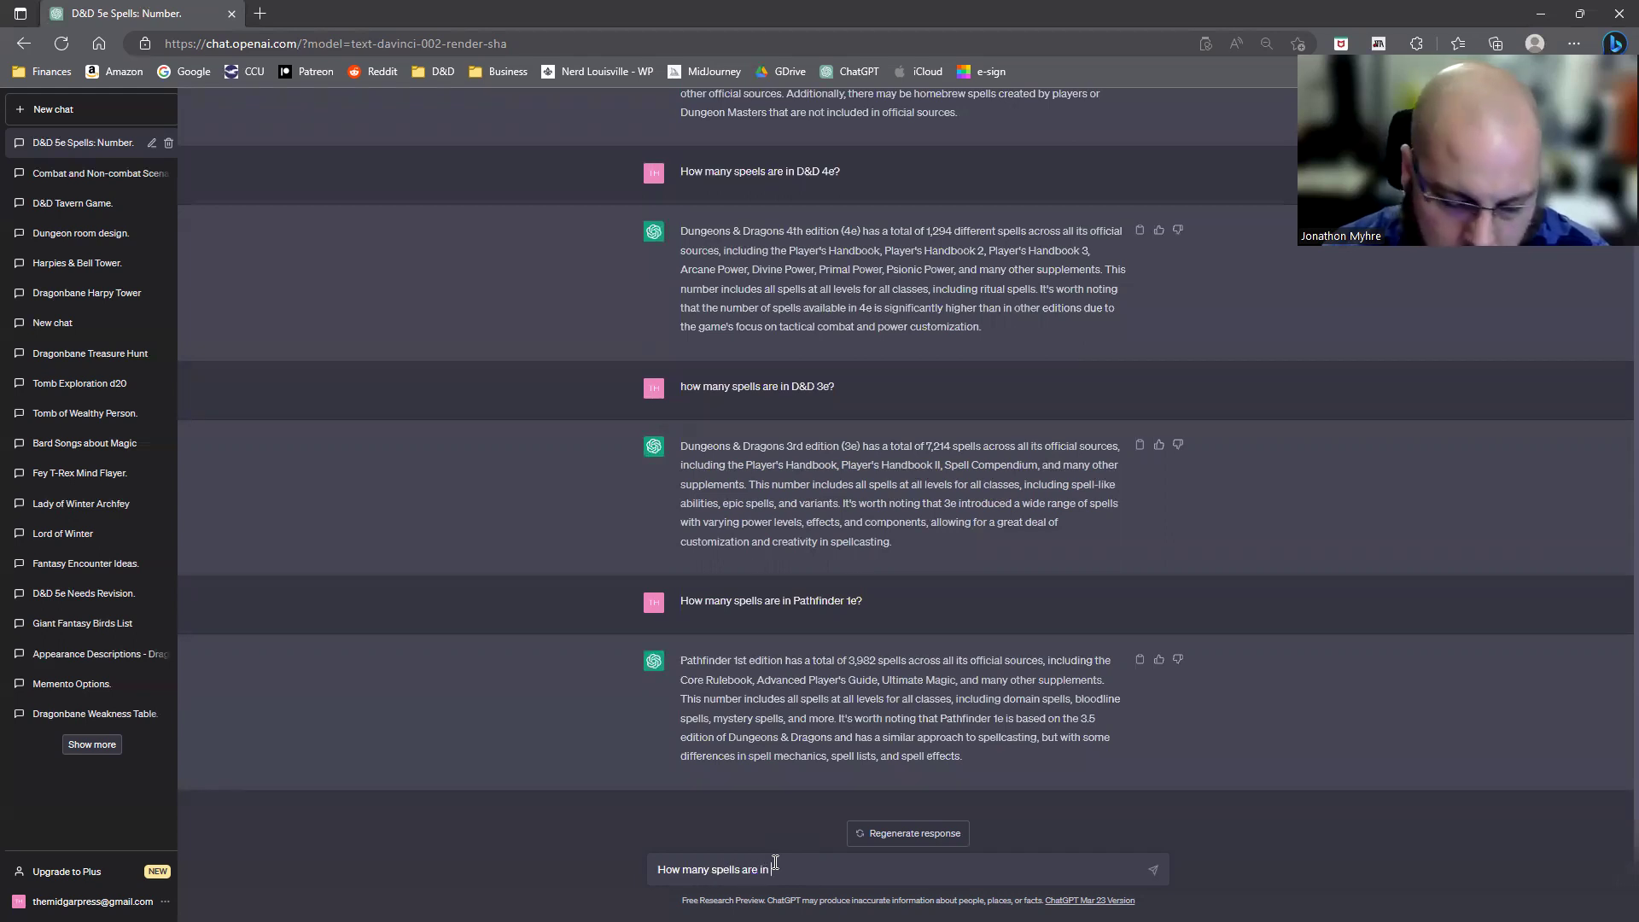
type(" Pathfinde")
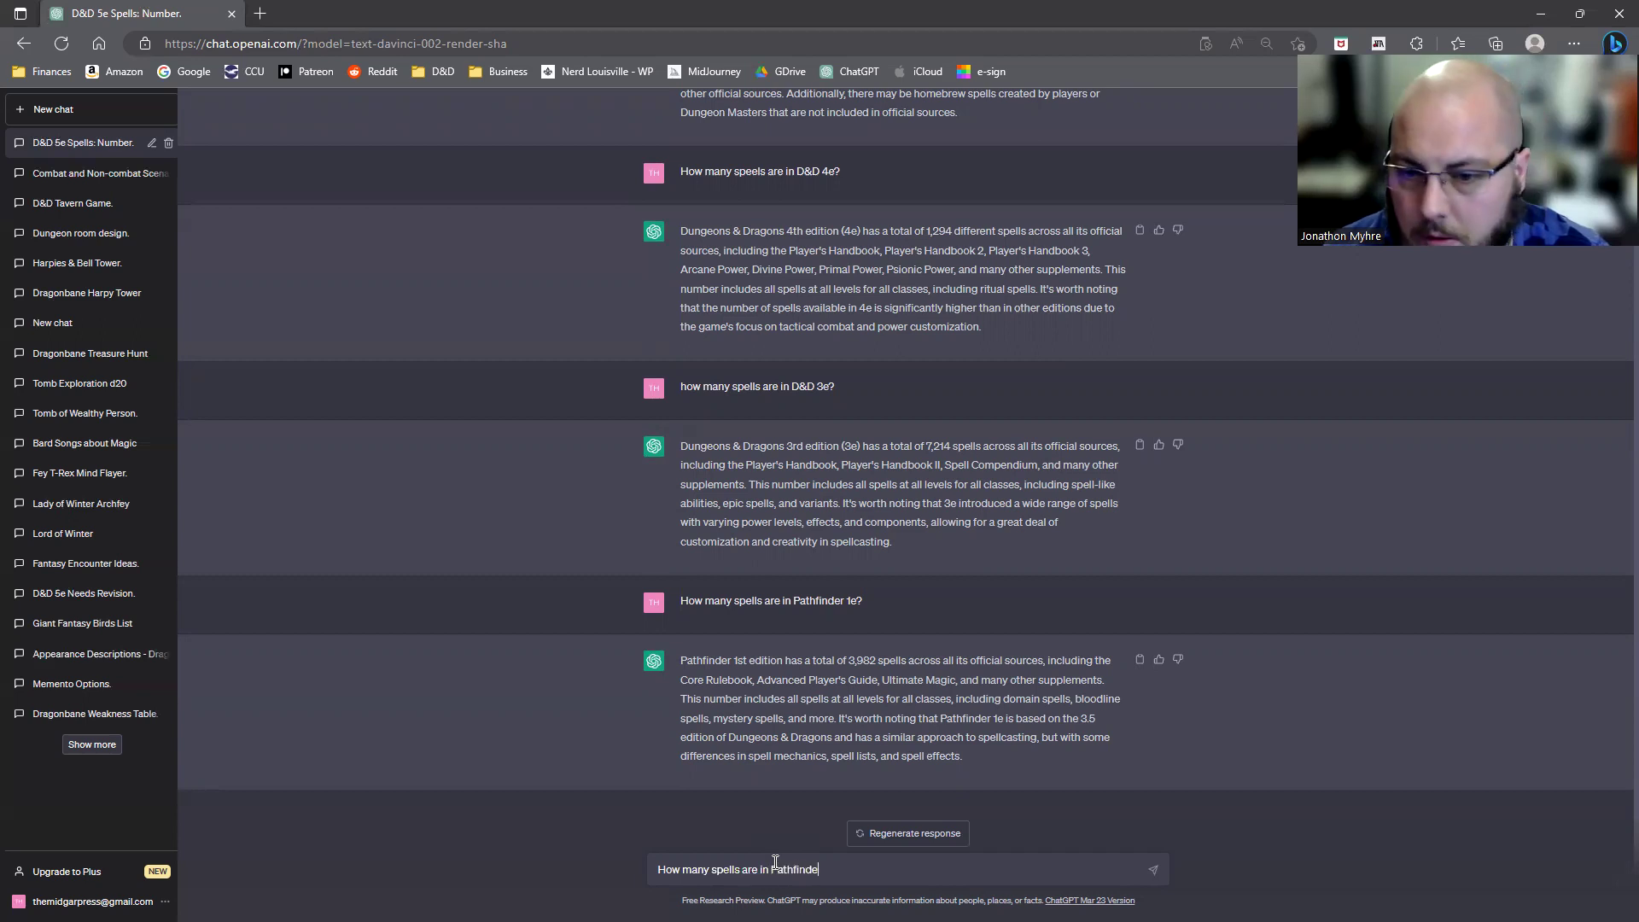
type("r 2e?")
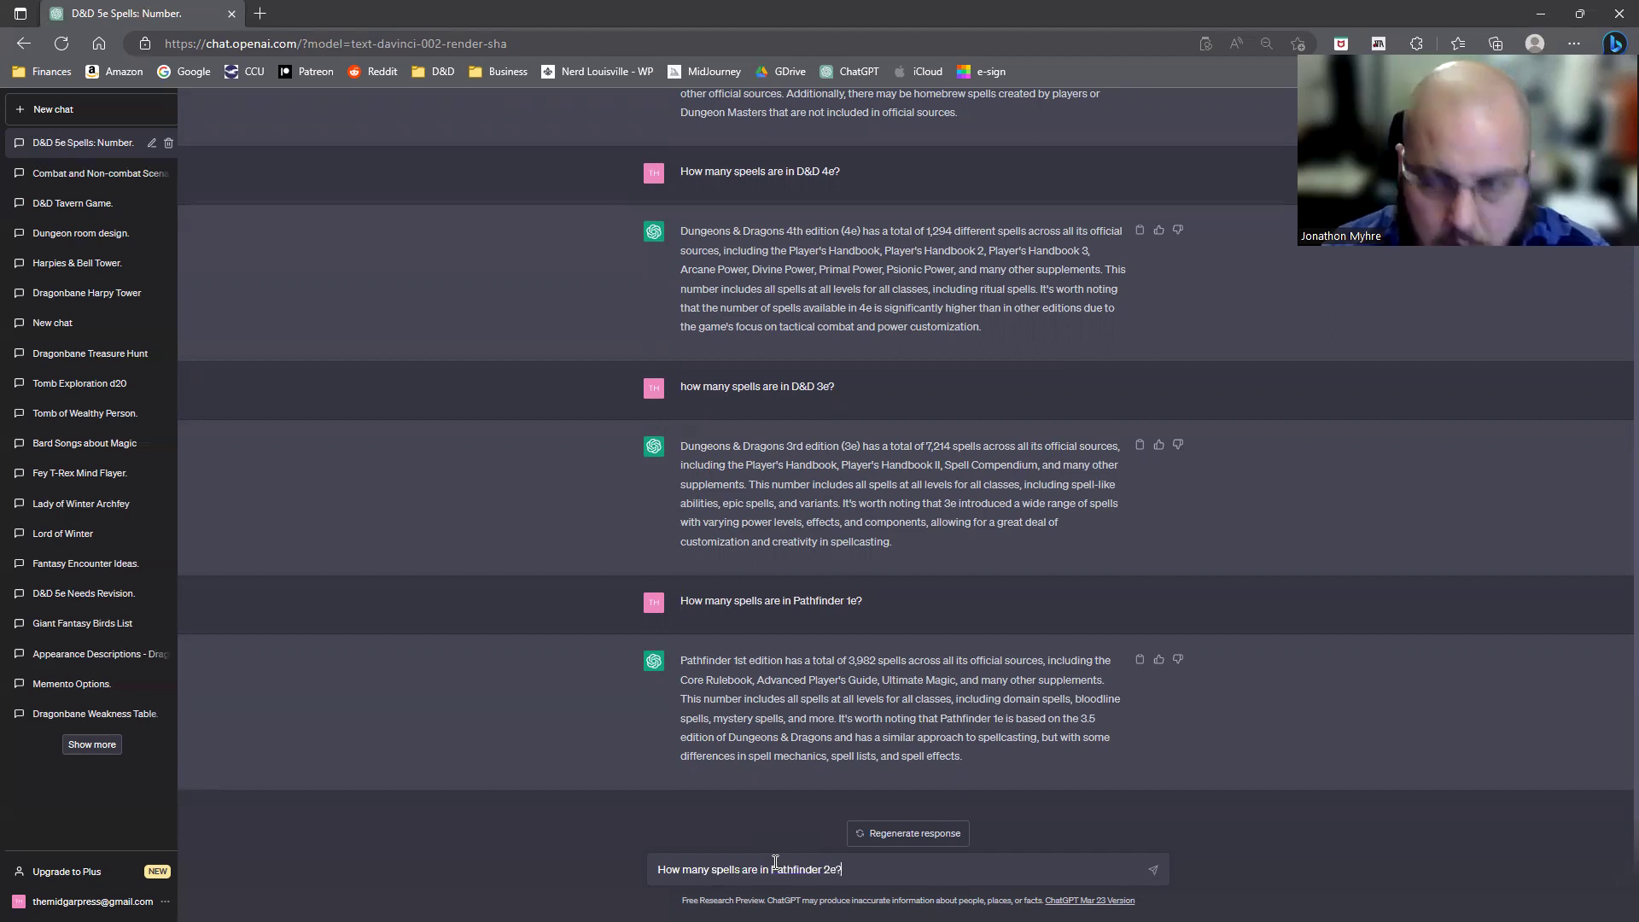
key("Return")
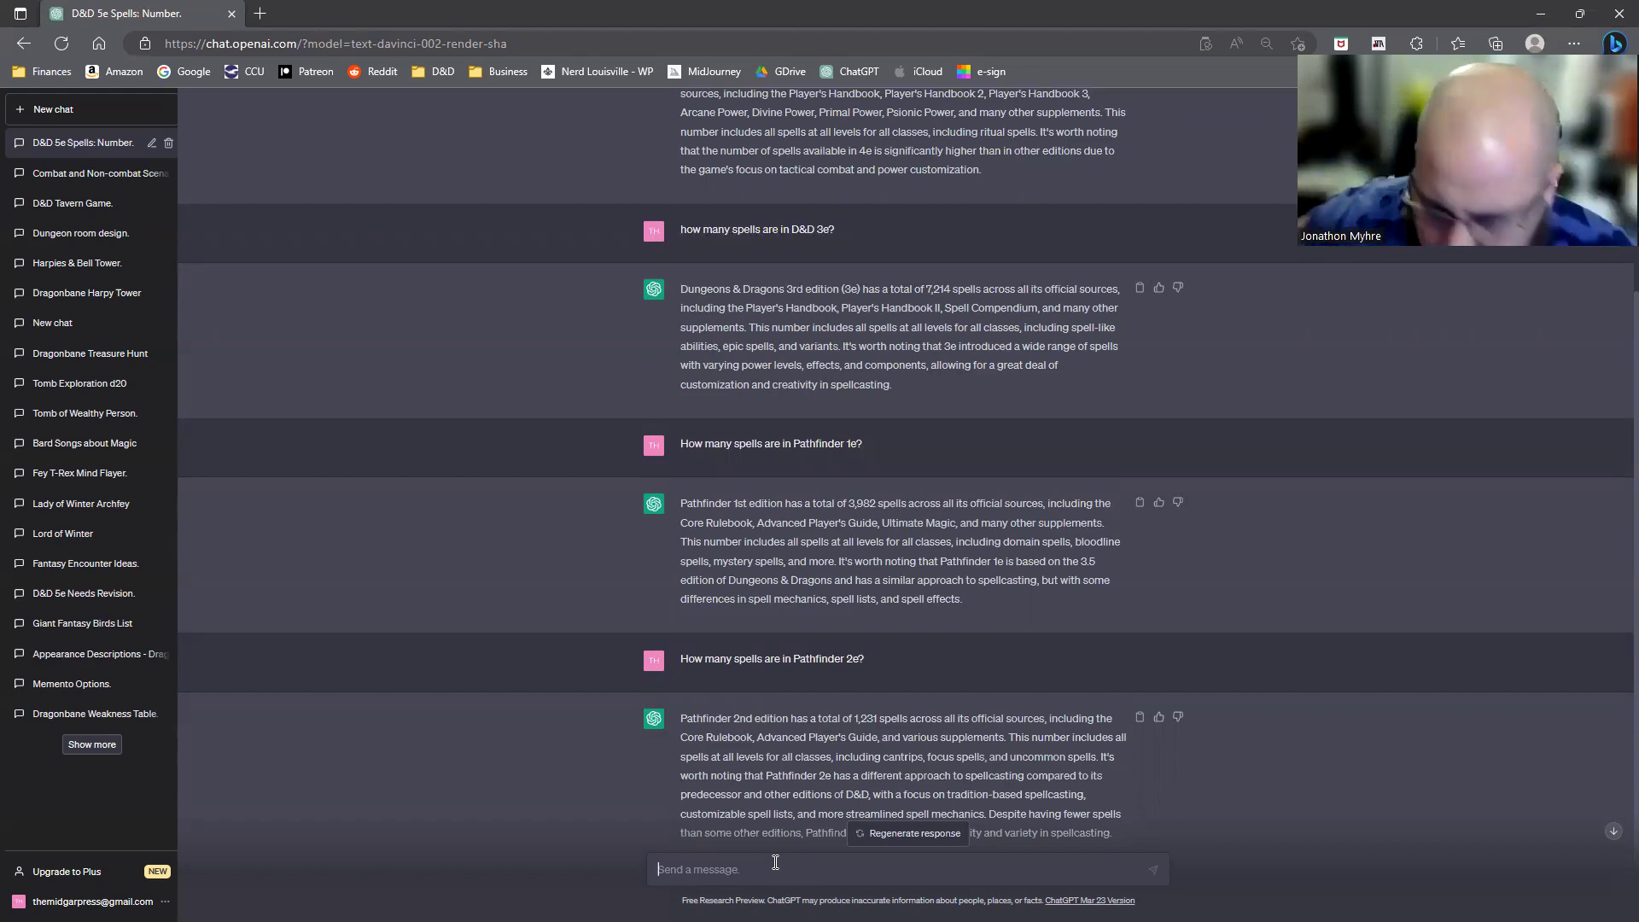
Draft the question "What are some spells from Dungeons and Dragons across editions 3 - 5 that could be easily translated into other TTRPG's?".
left_click(775, 869)
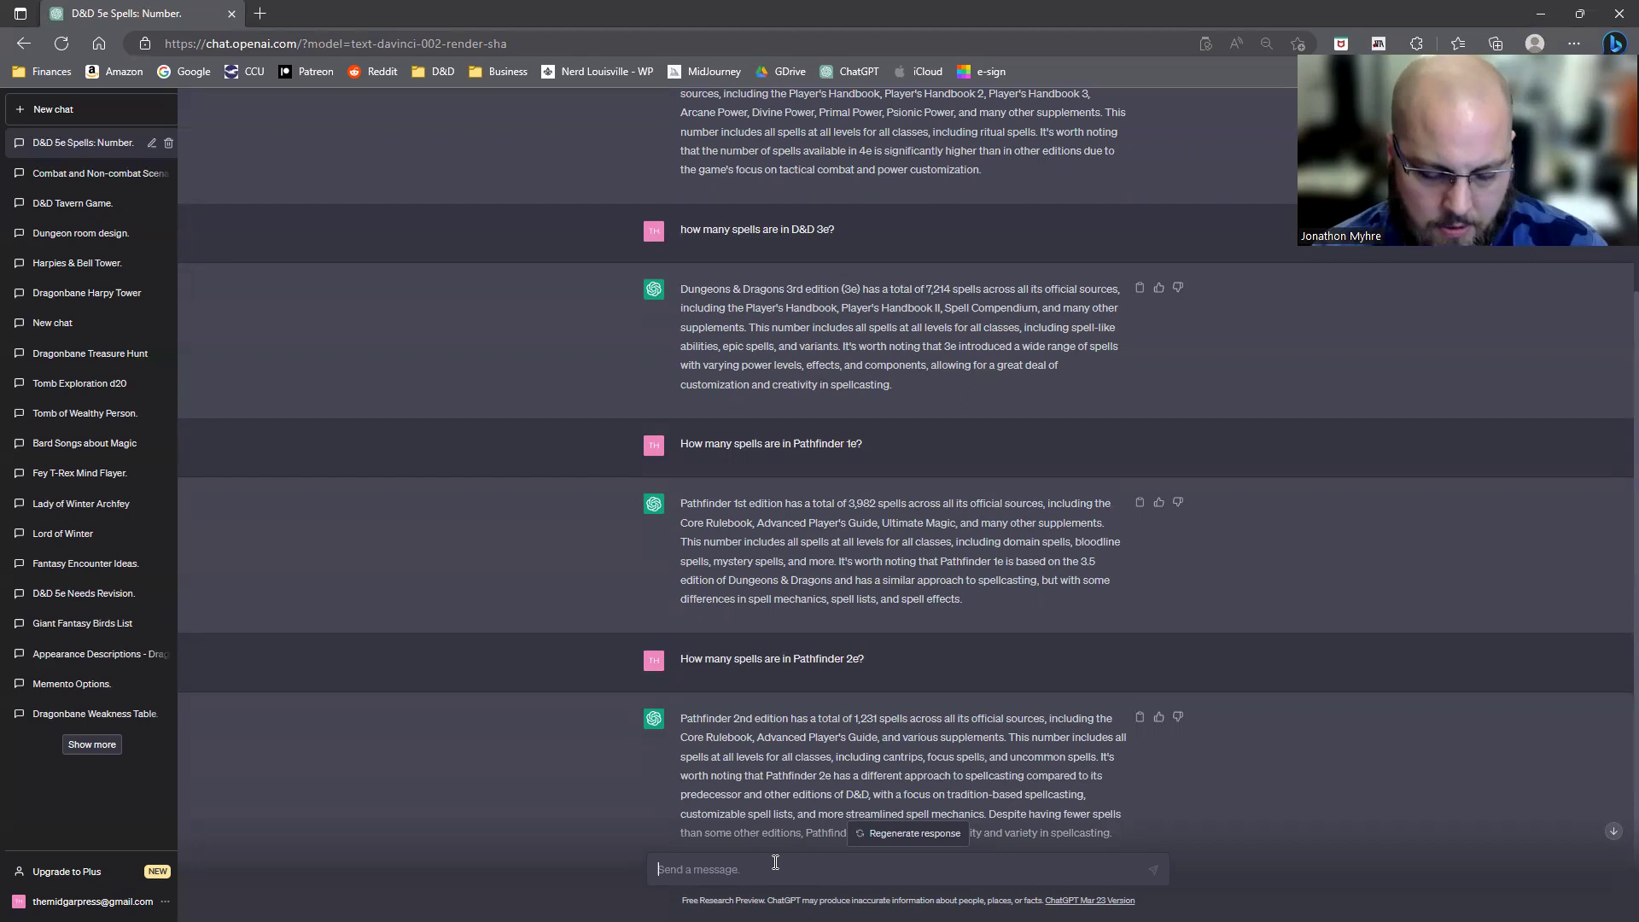
type("What are s")
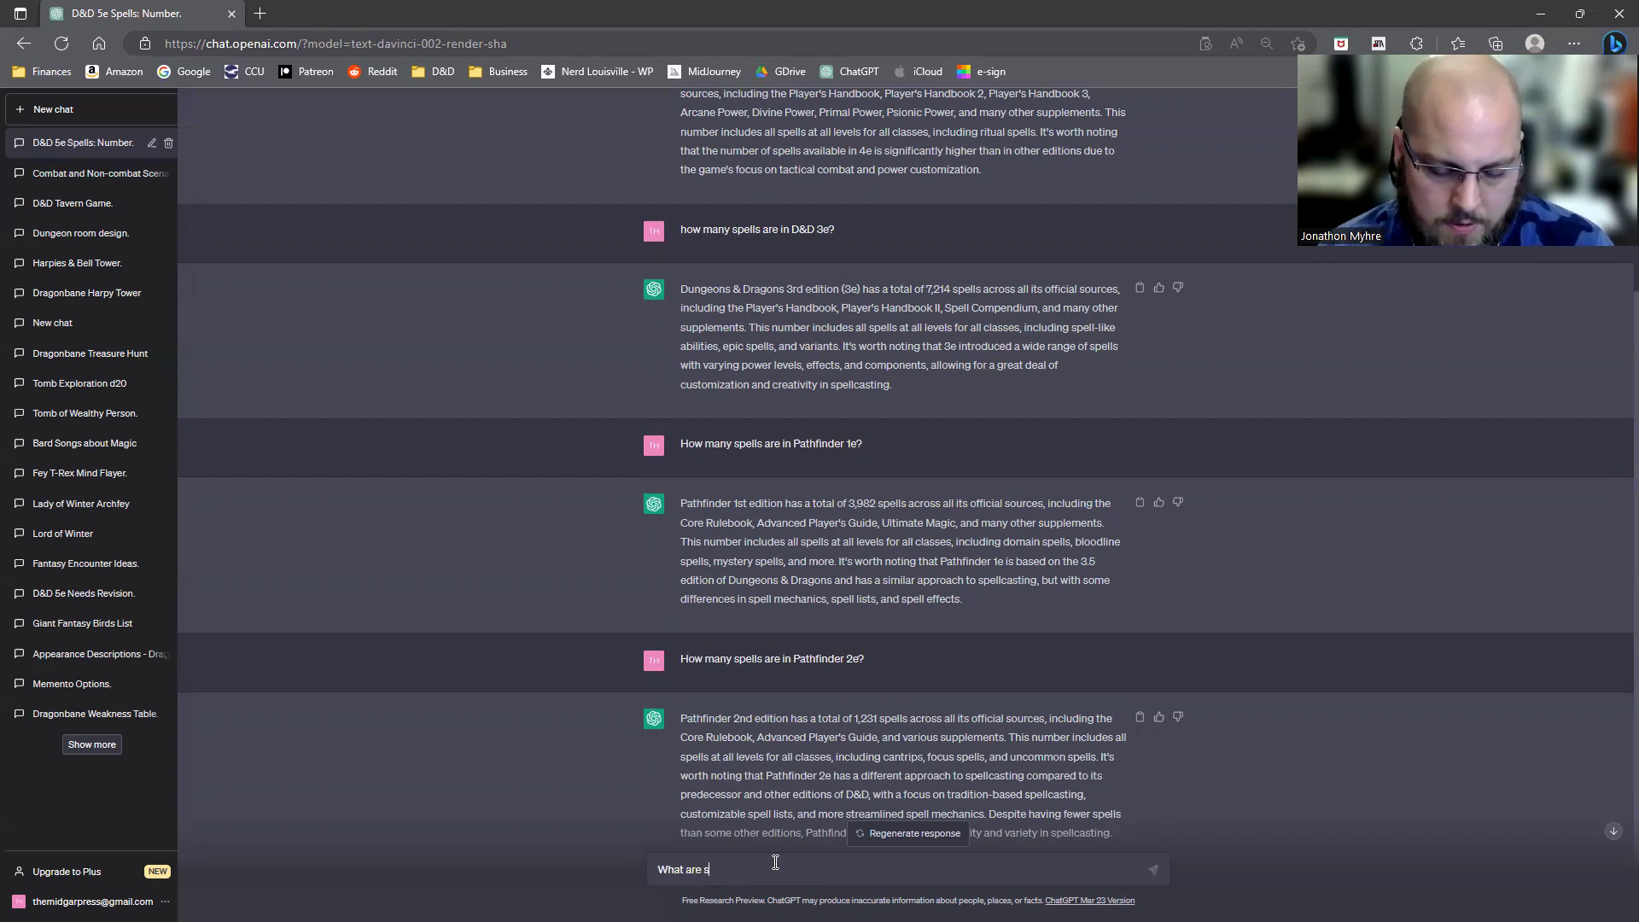
type("omne spell")
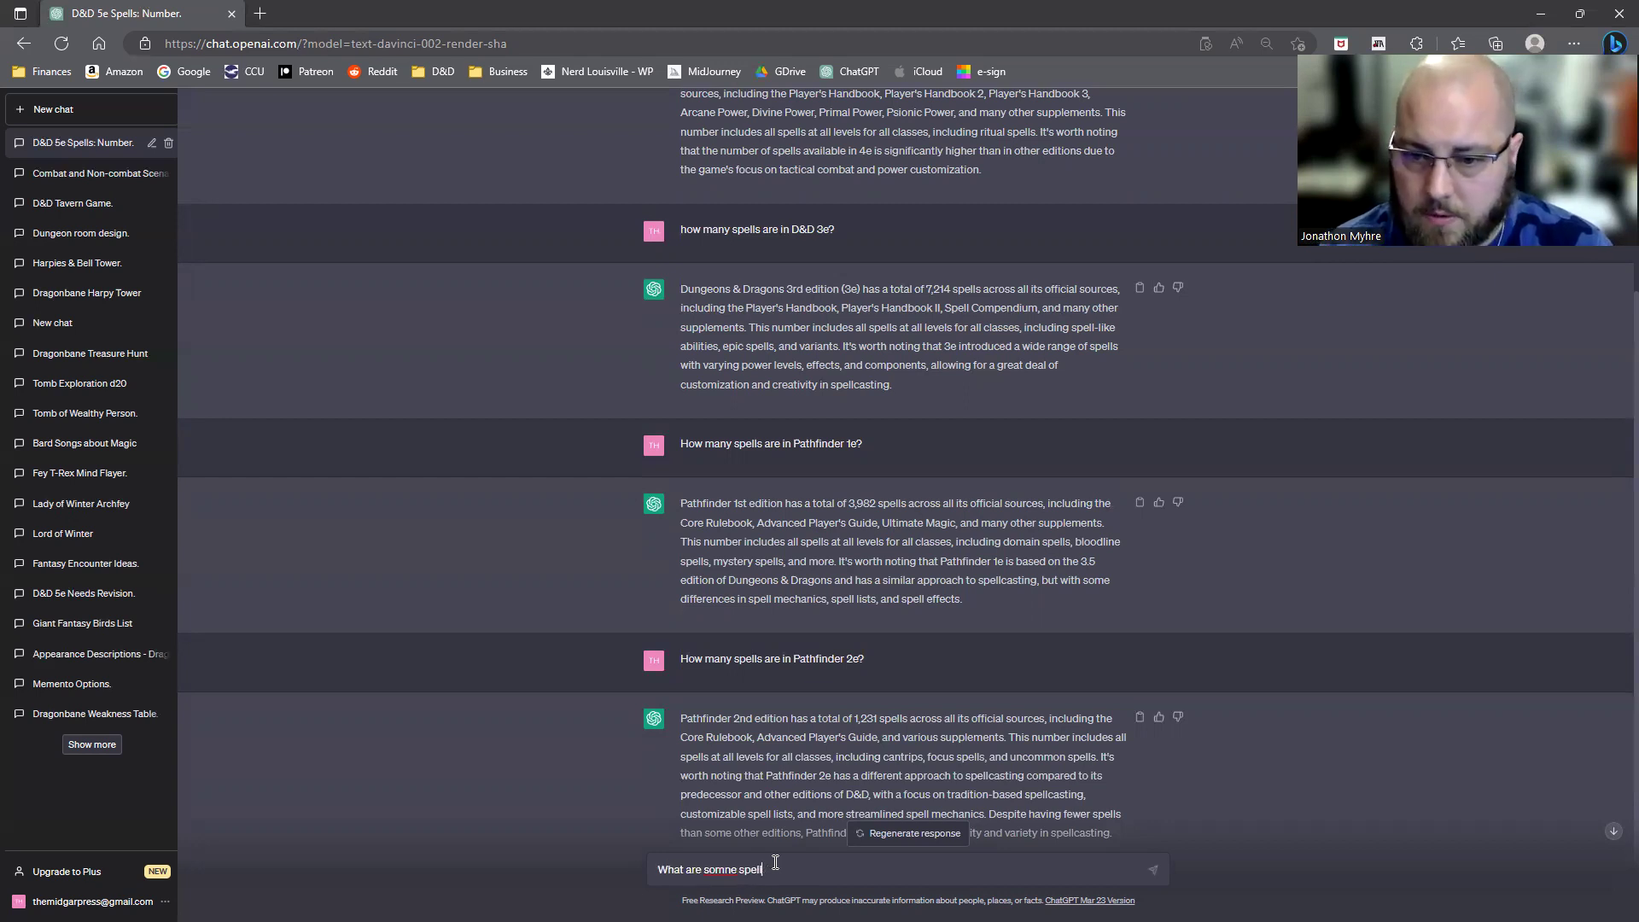
key("BackSpace")
key("BackSpace")
key("BackSpace")
key("BackSpace")
key("BackSpace")
key("BackSpace")
key("BackSpace")
key("BackSpace")
type("e sp")
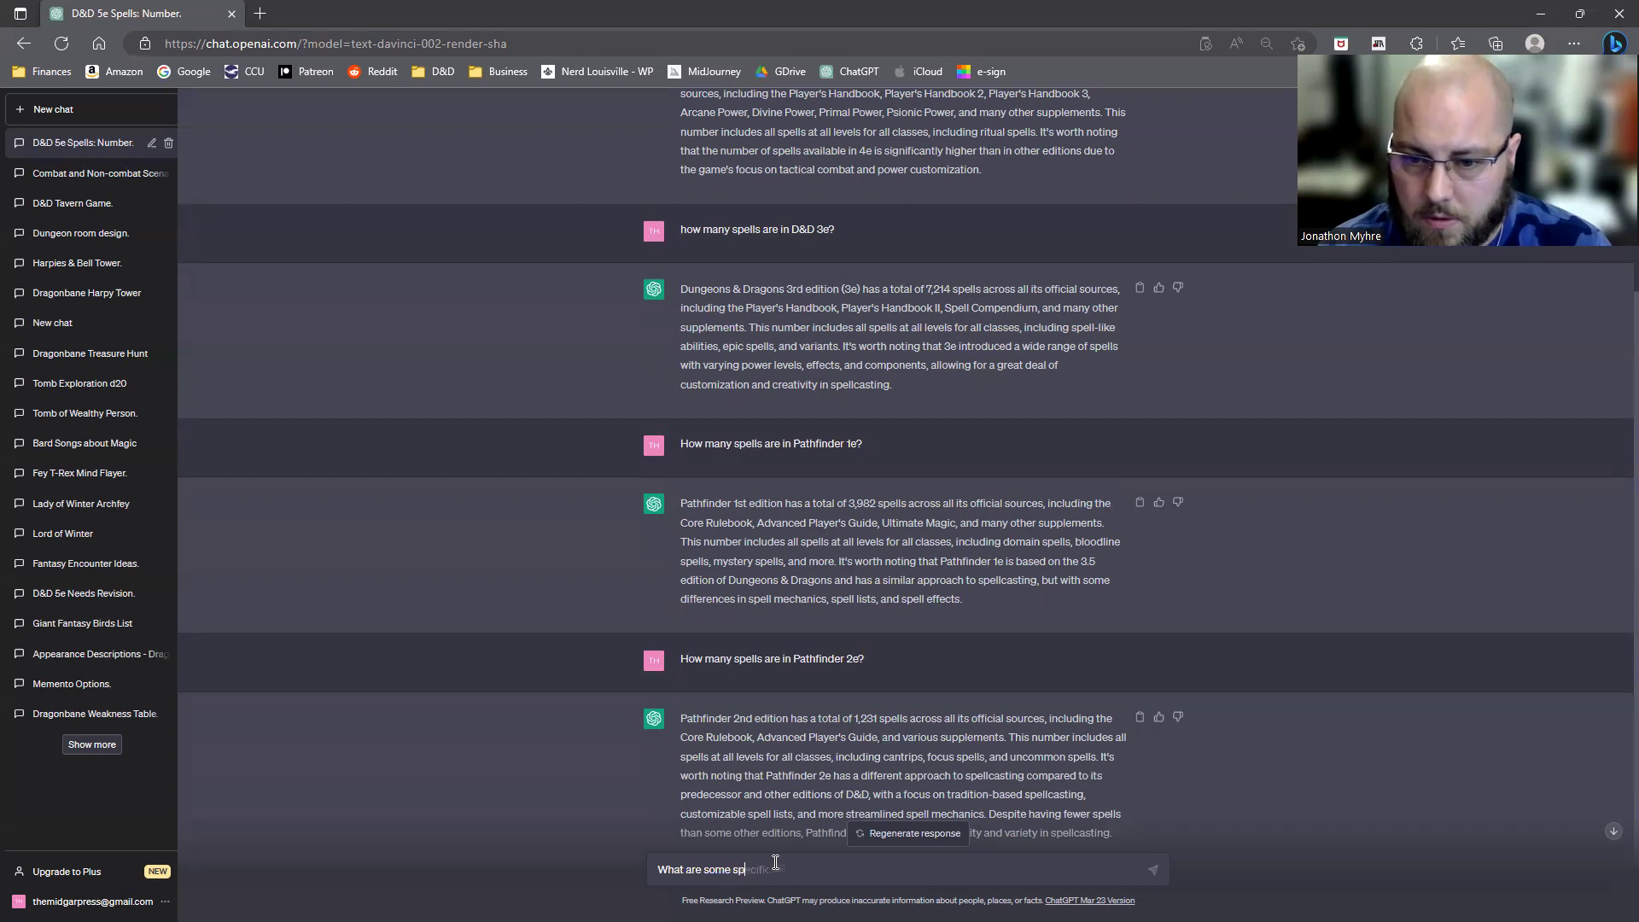
type("ells from Dungeons and Dragons")
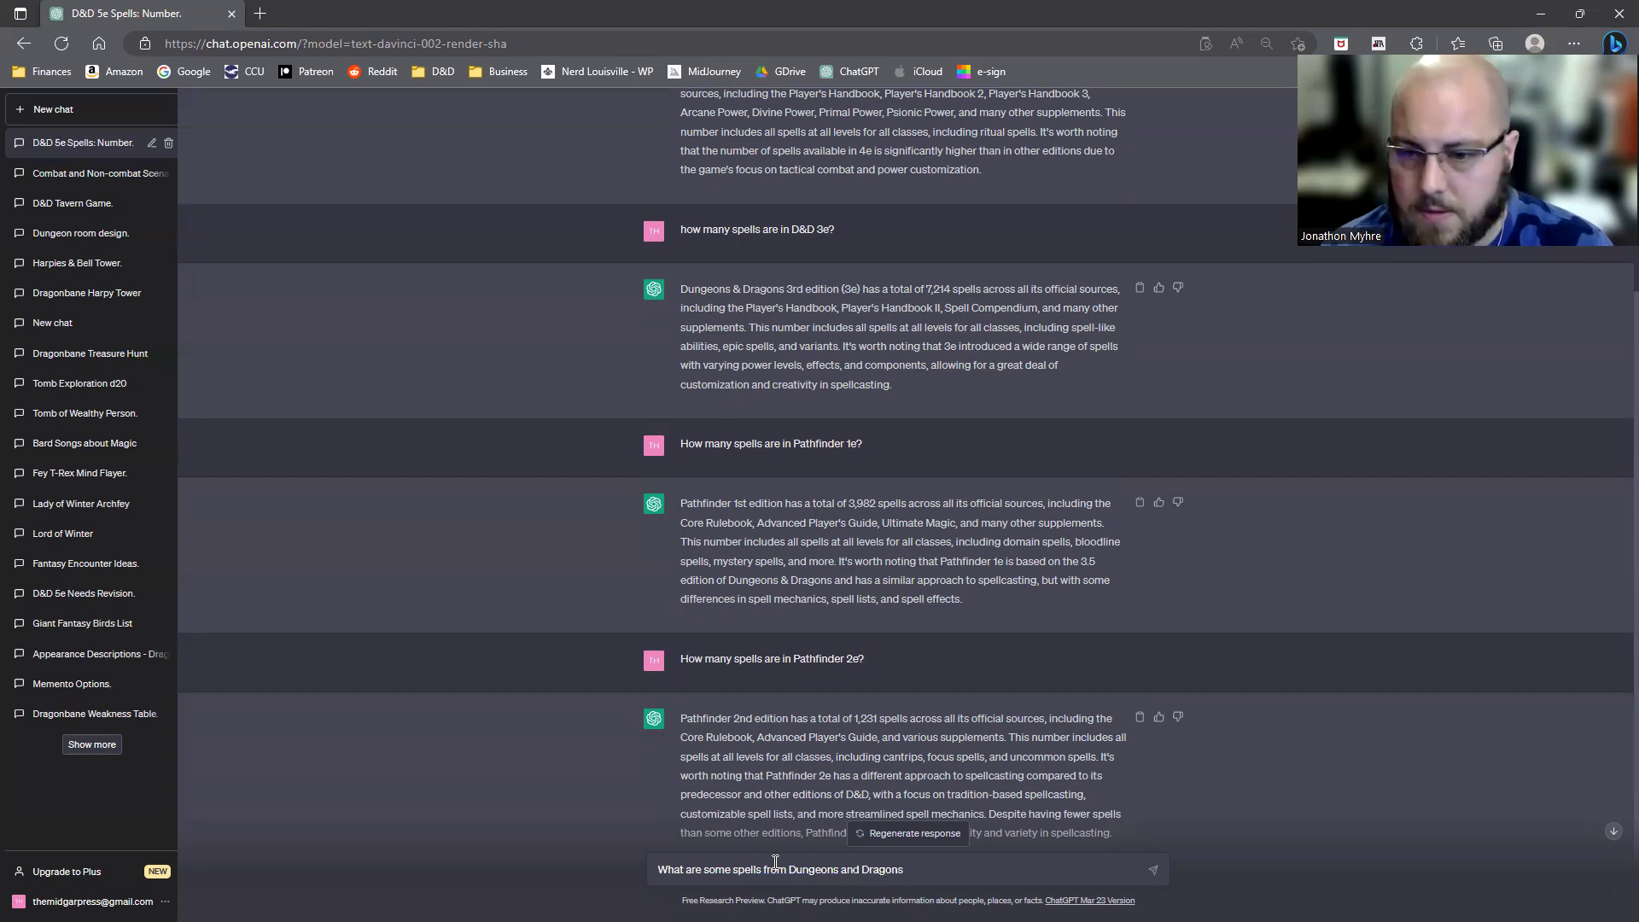
type(" across editions ")
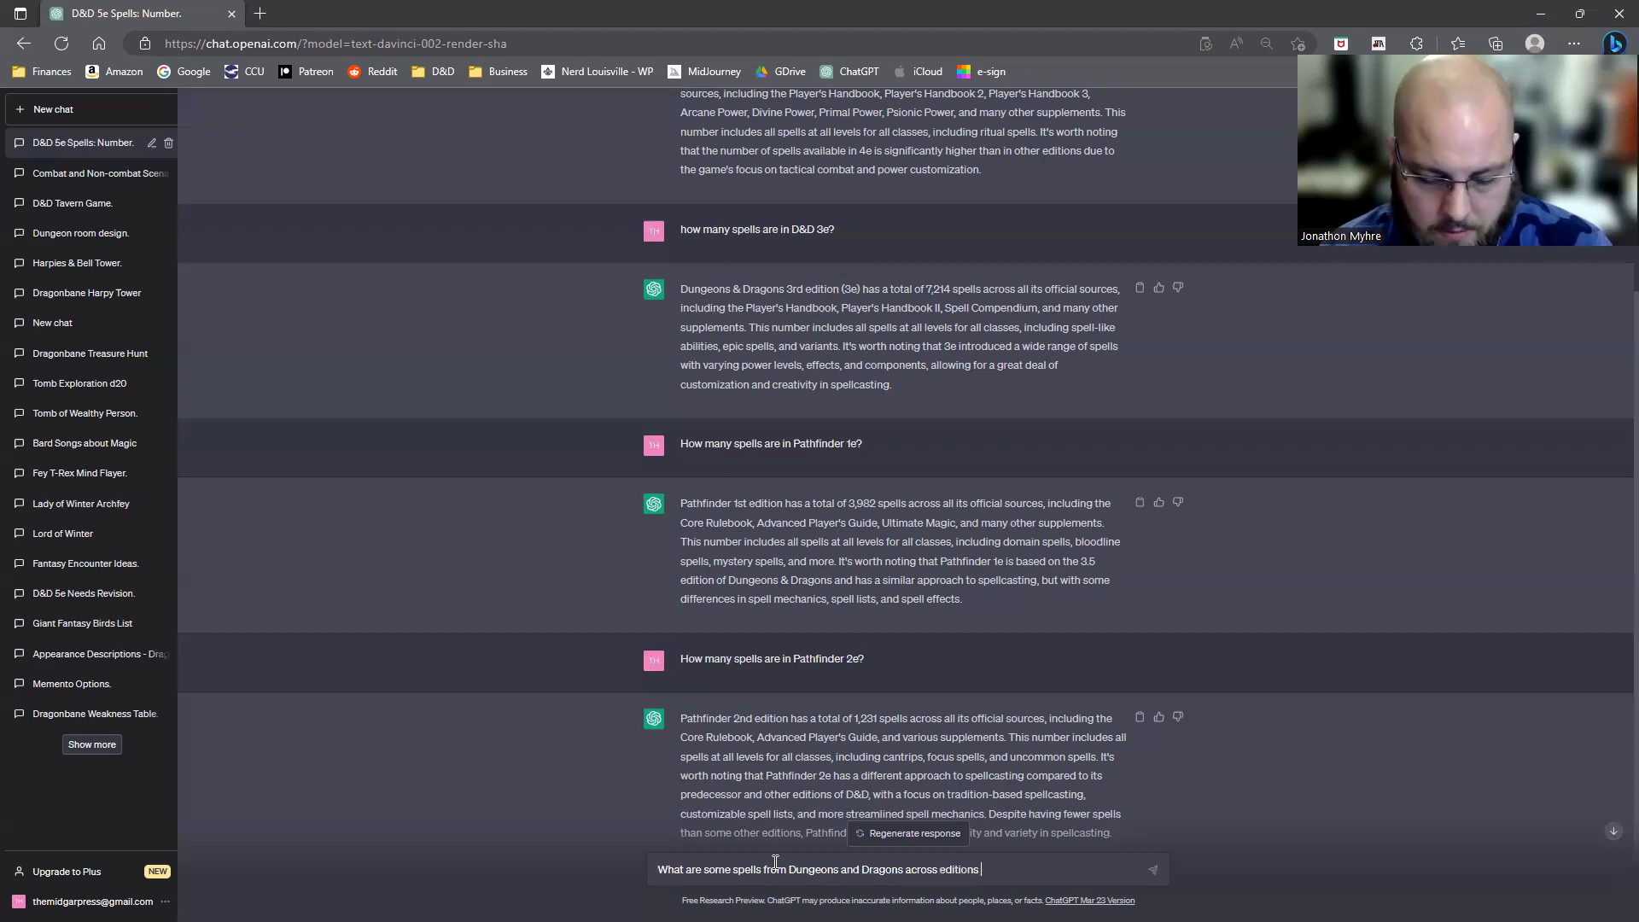
type("3 - 5 that could be")
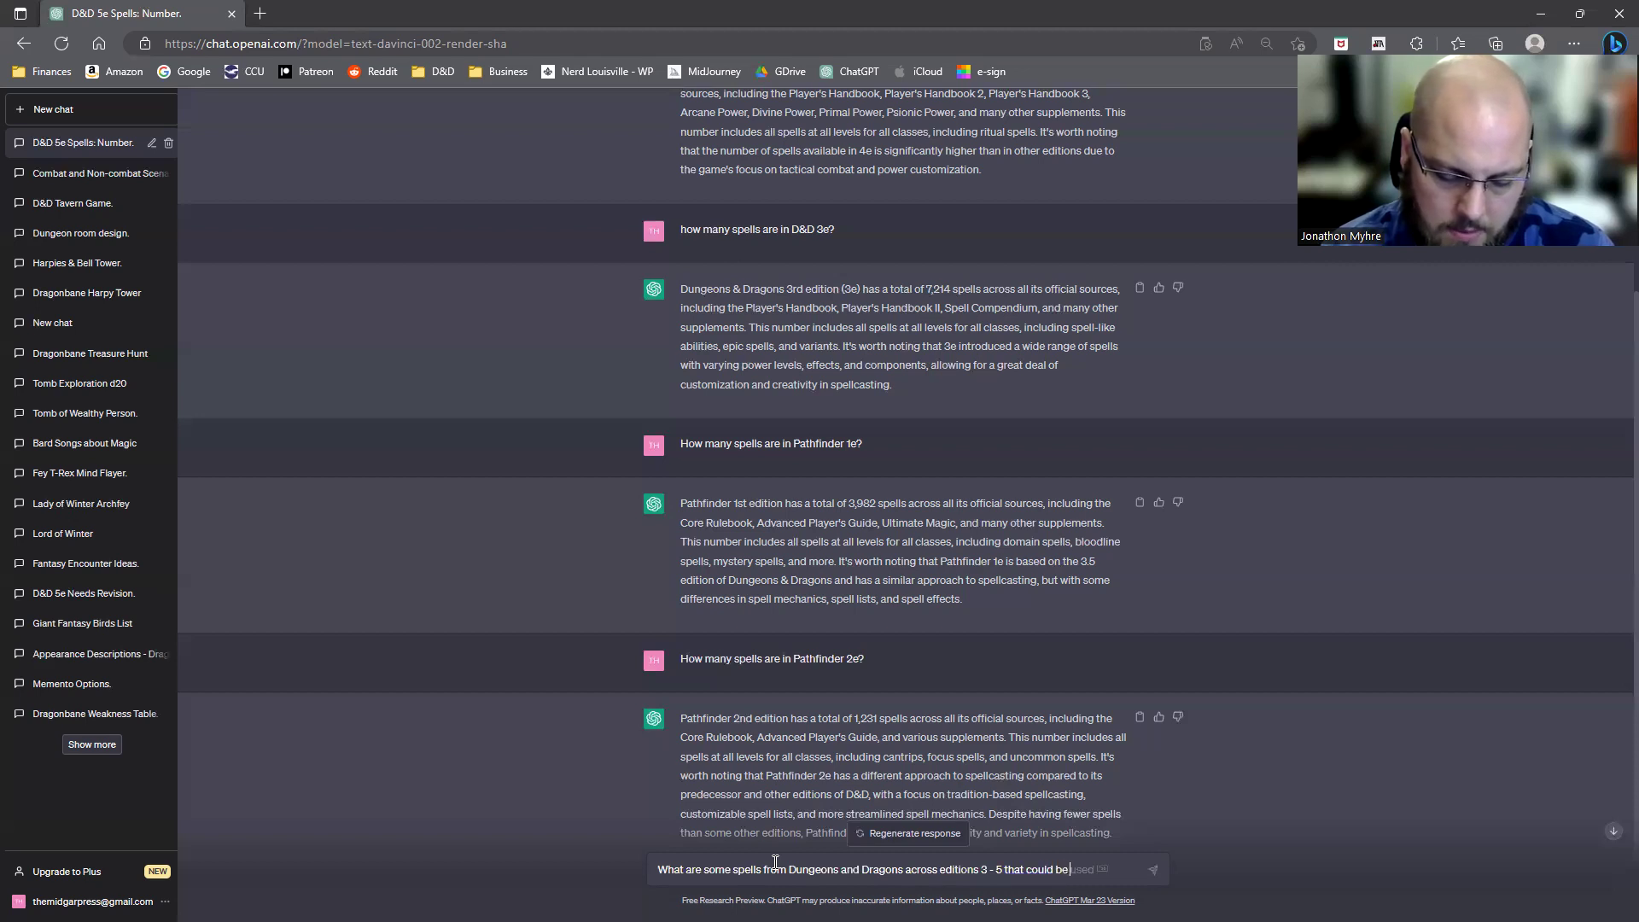
type(" easily ")
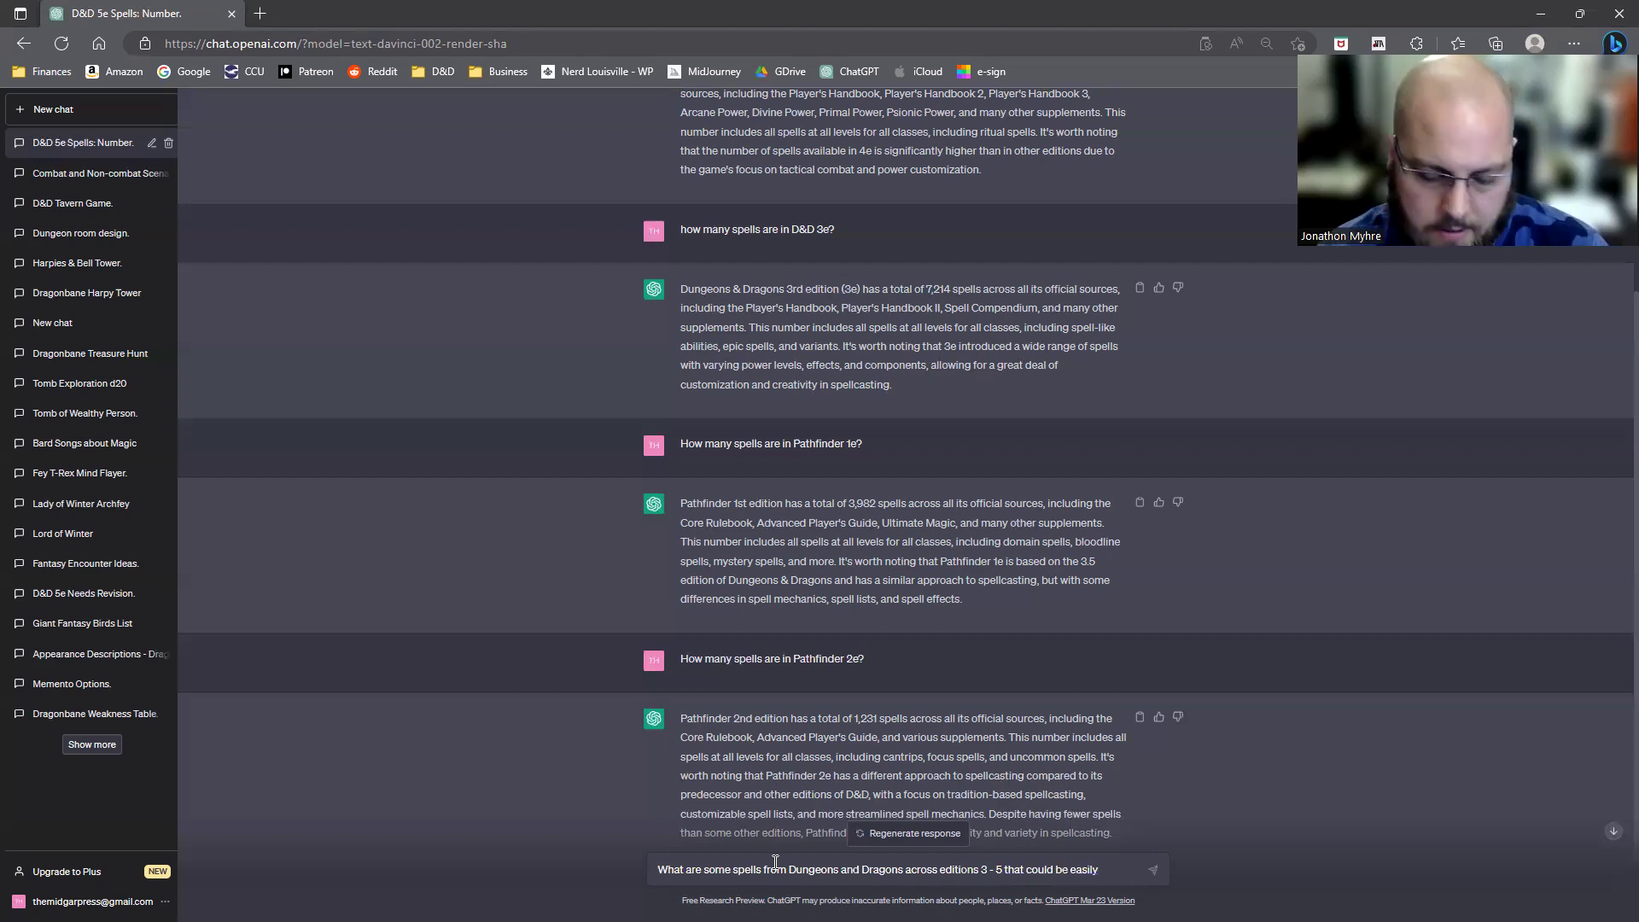
type("t")
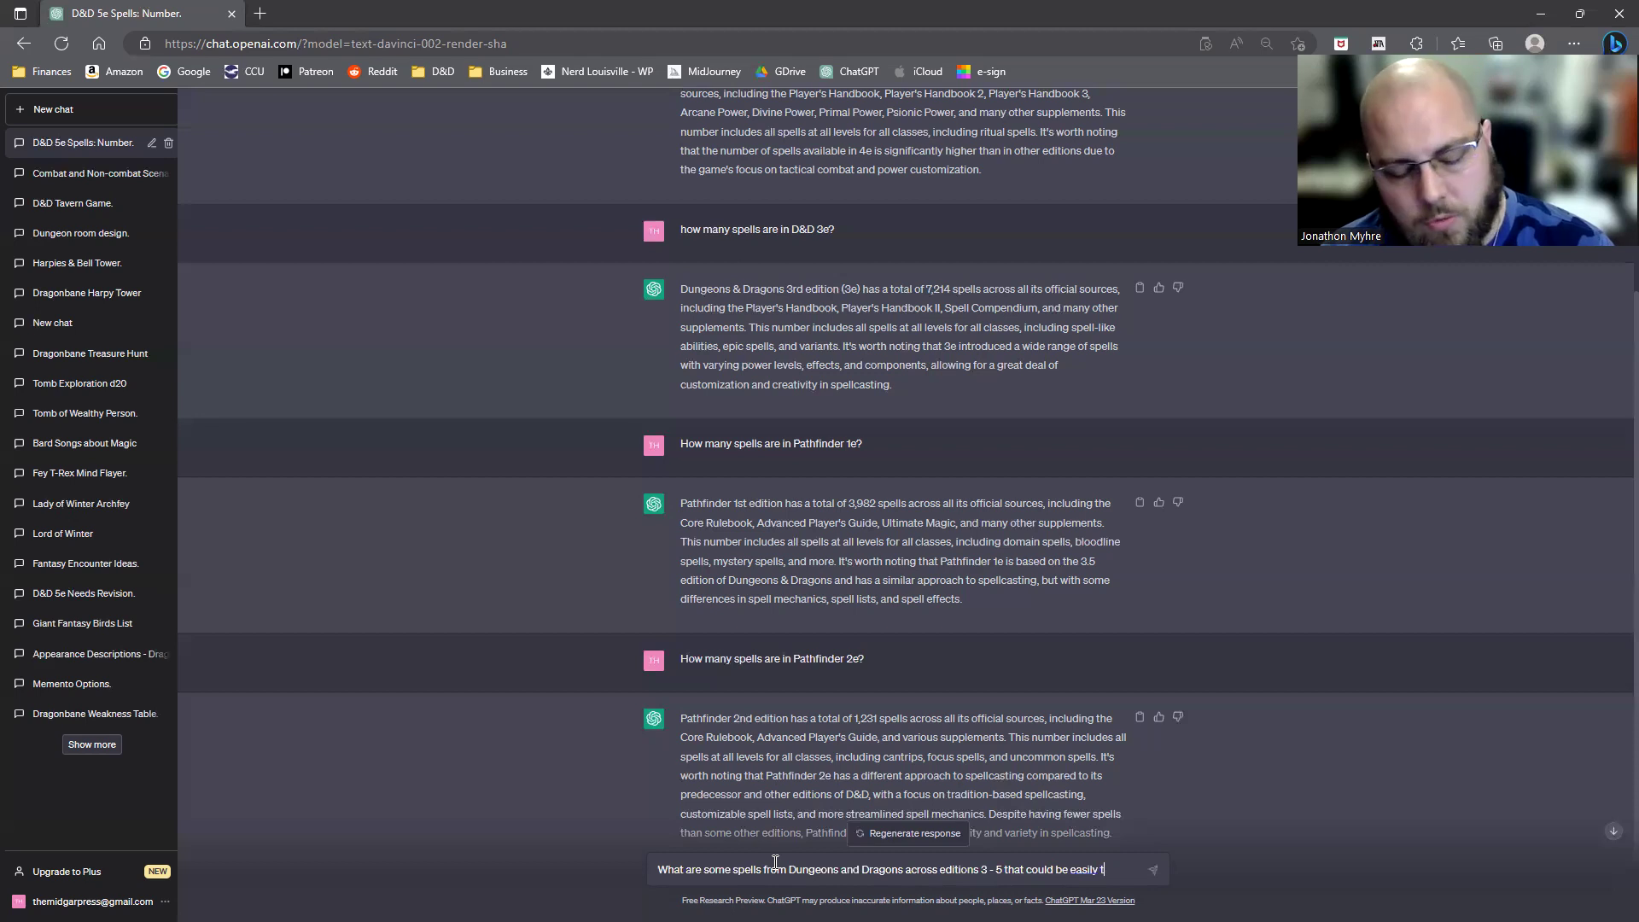
type("ranslated into other ")
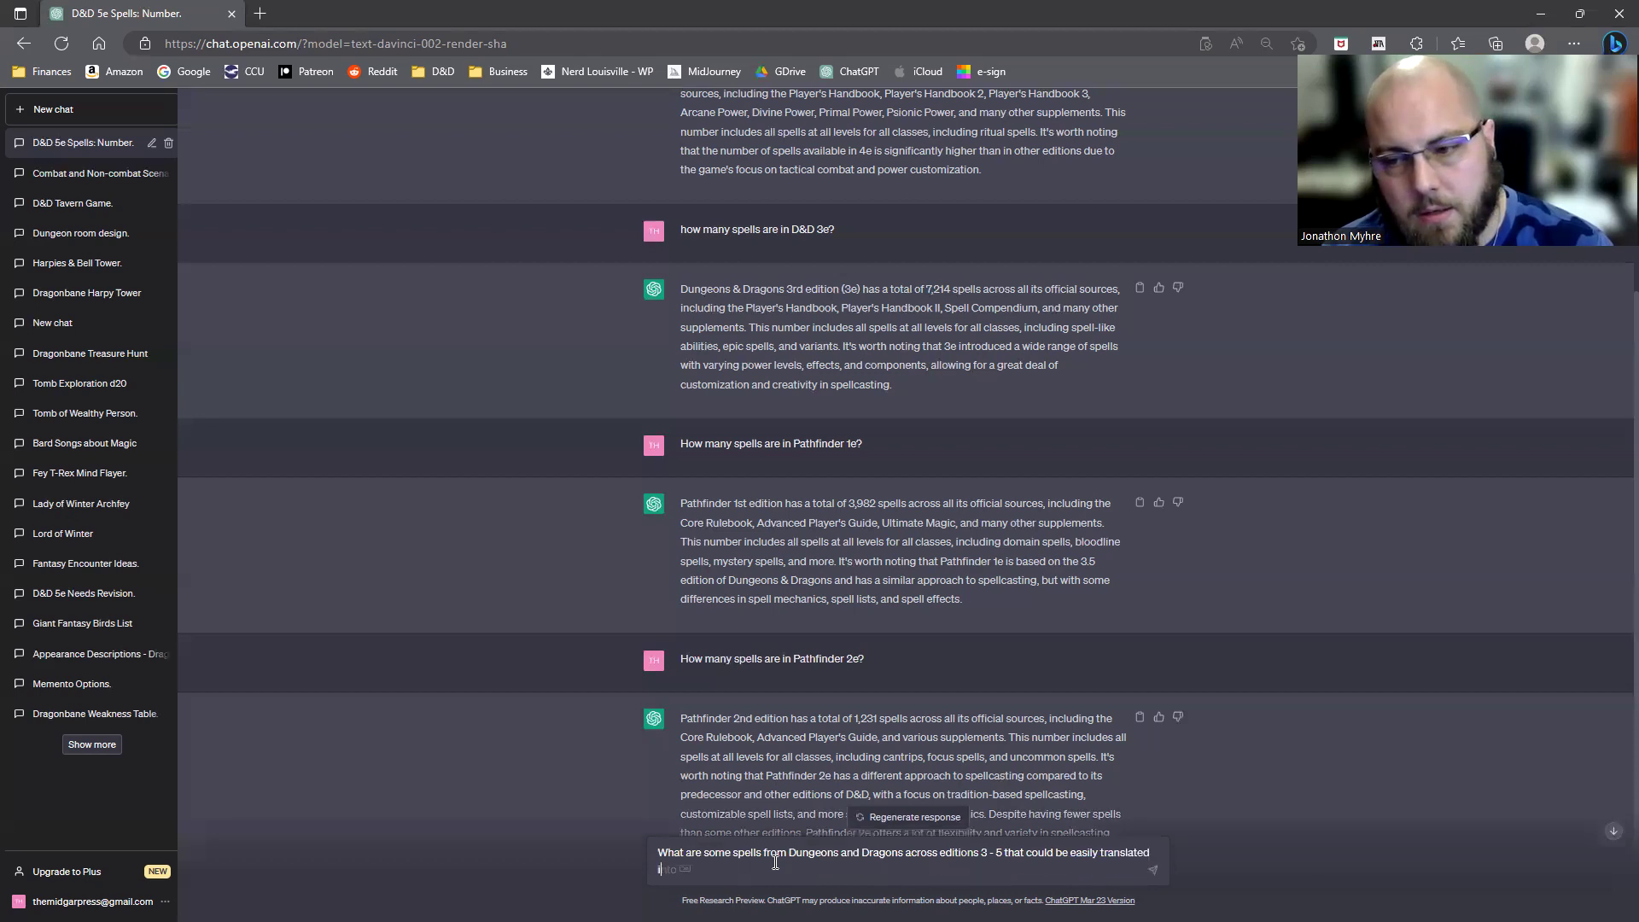
type("TTRPG")
type("s")
type("'s?")
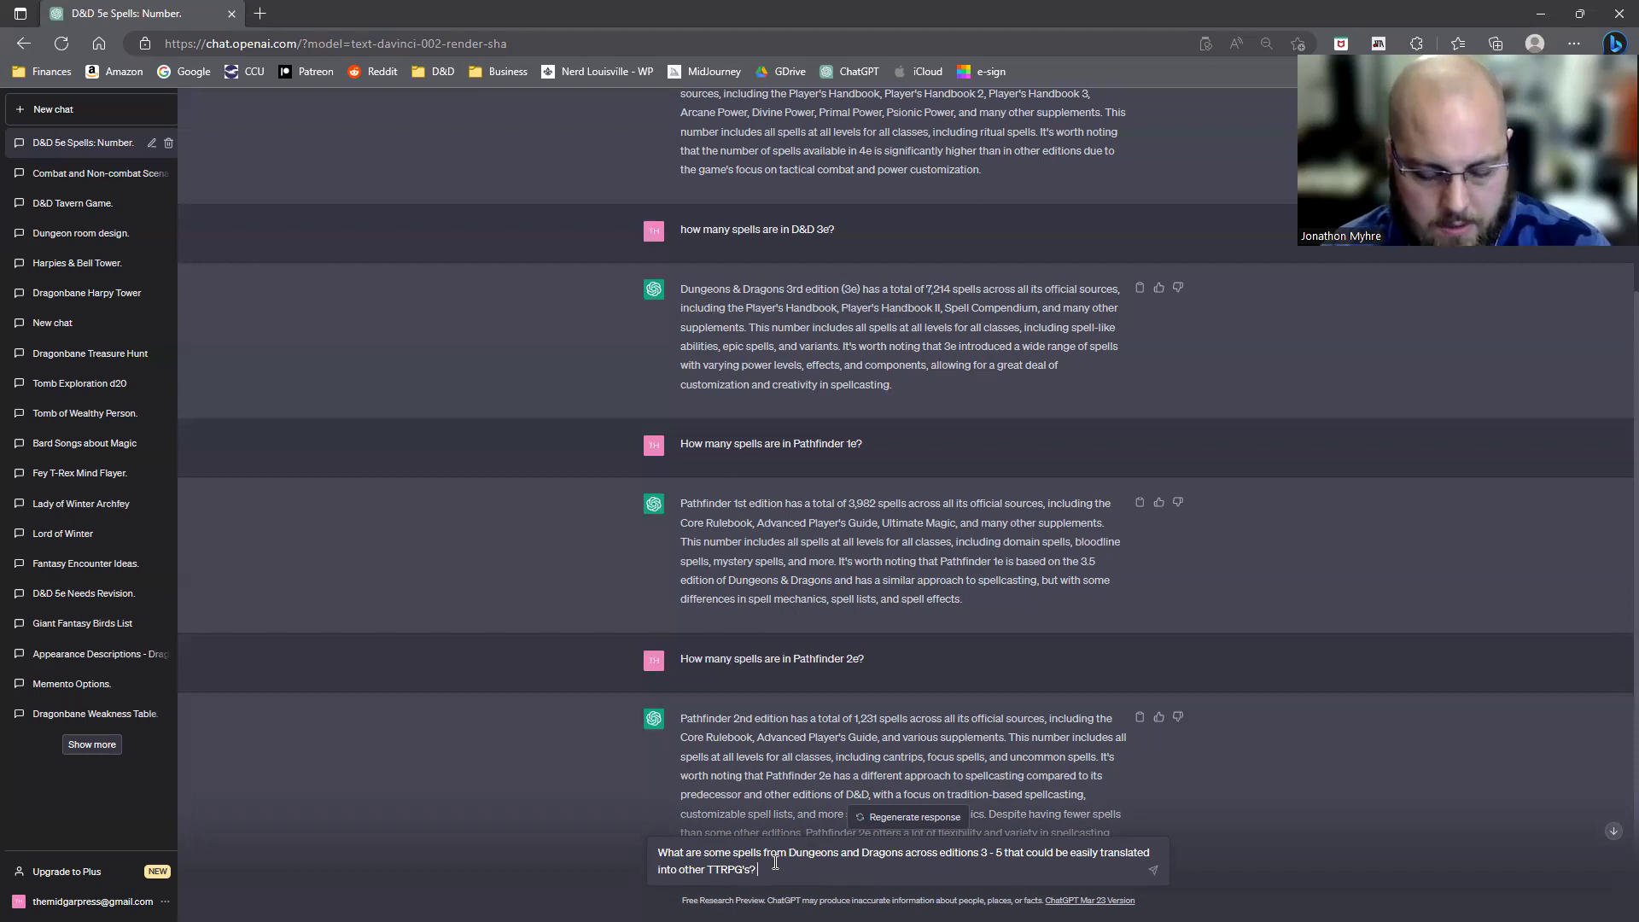
Add "Meaning that I want to take the spell from Dungeons & Dragons and put it into another TTRPG with the least amount of work." and send it.
type(" Meaning that I")
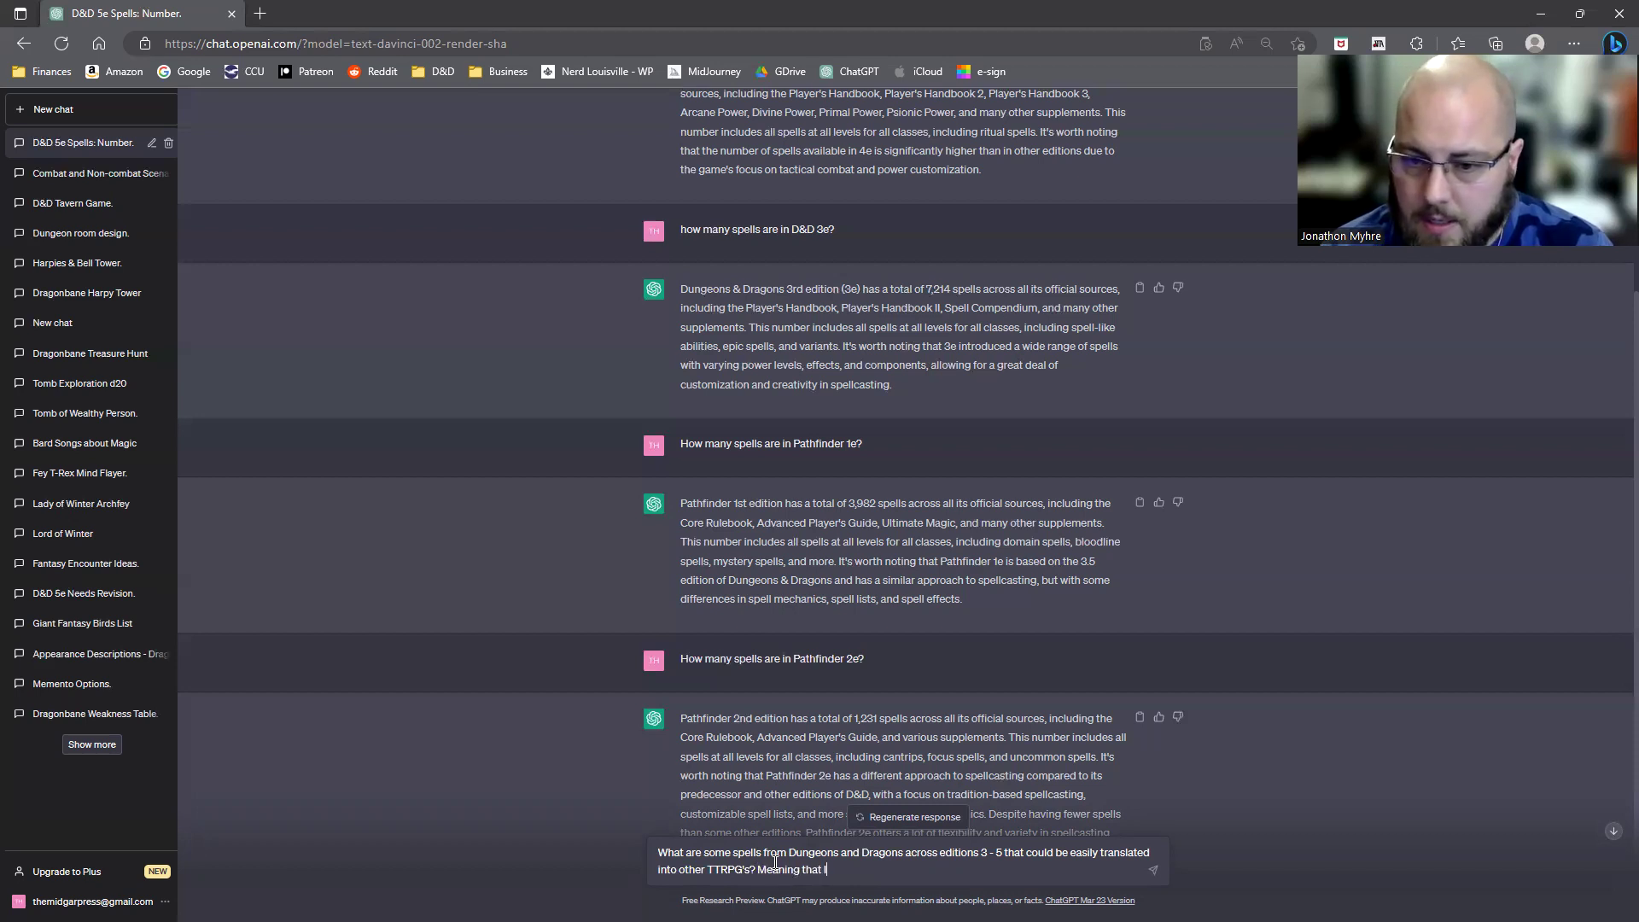
type(" want to tak")
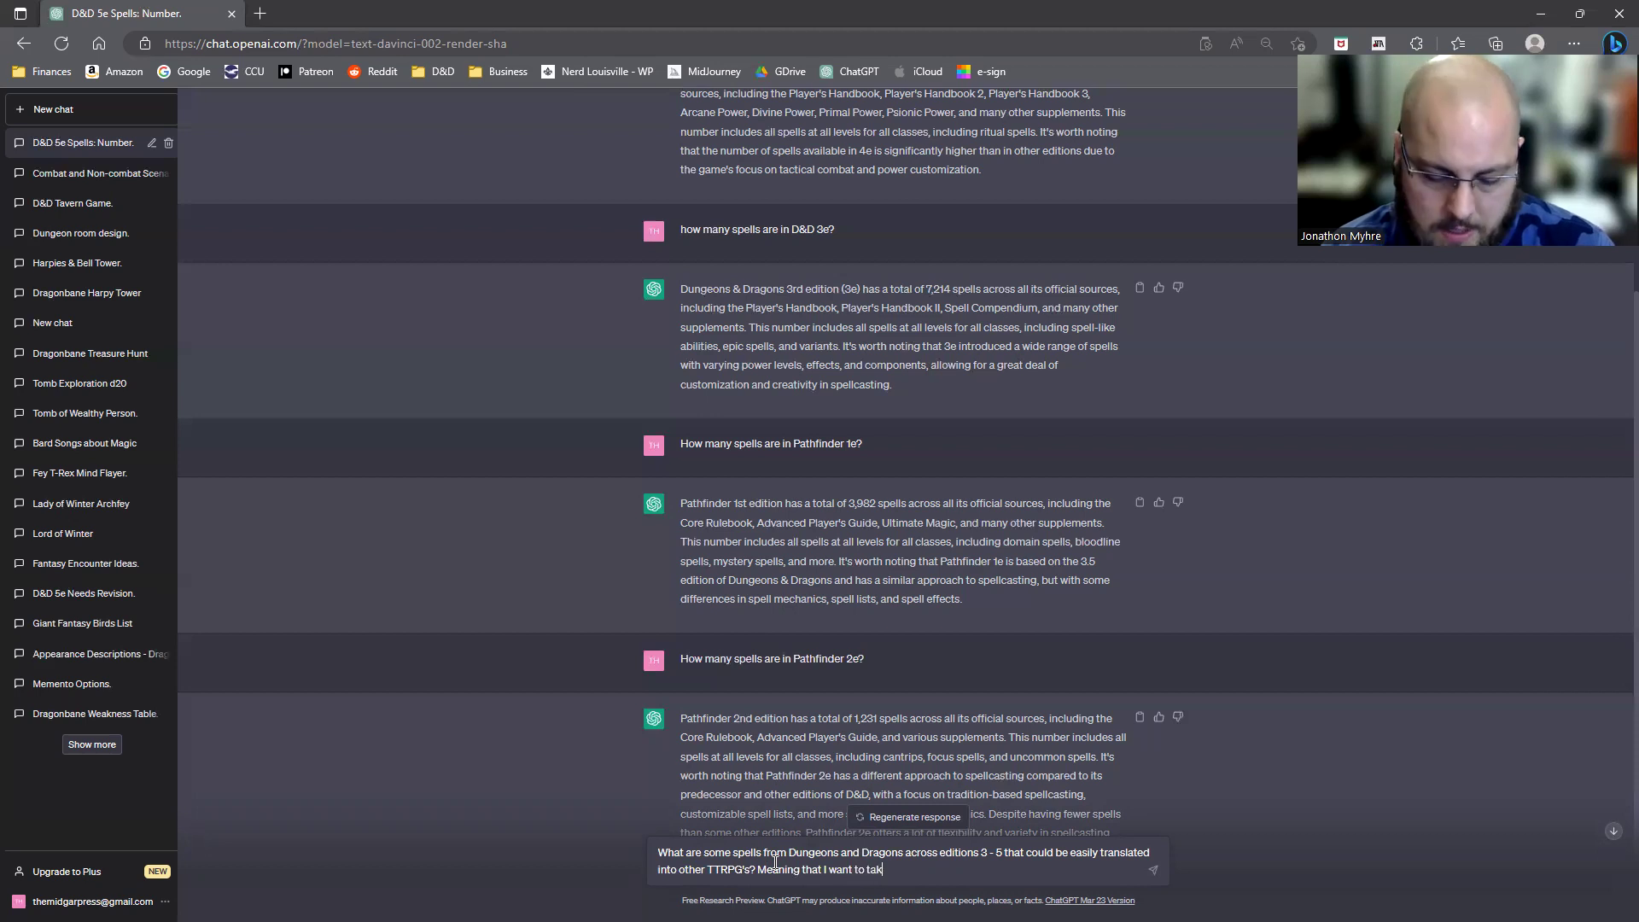
type("e the spell fe")
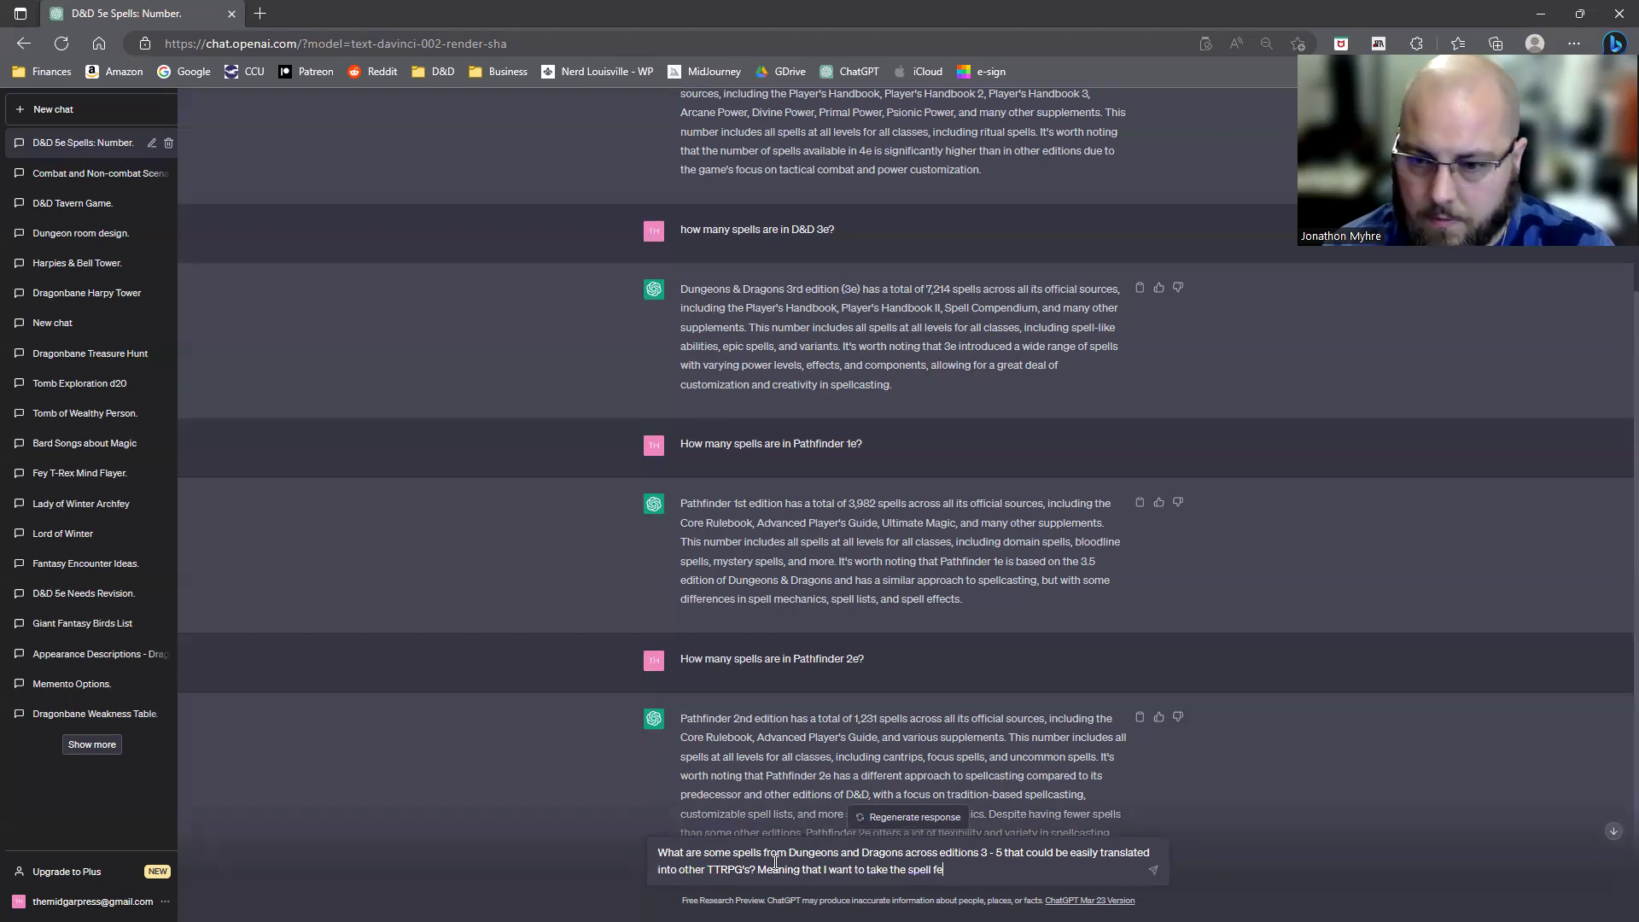
type("om")
key("BackSpace")
key("BackSpace")
key("BackSpace")
key("BackSpace")
type("rom Dungeon")
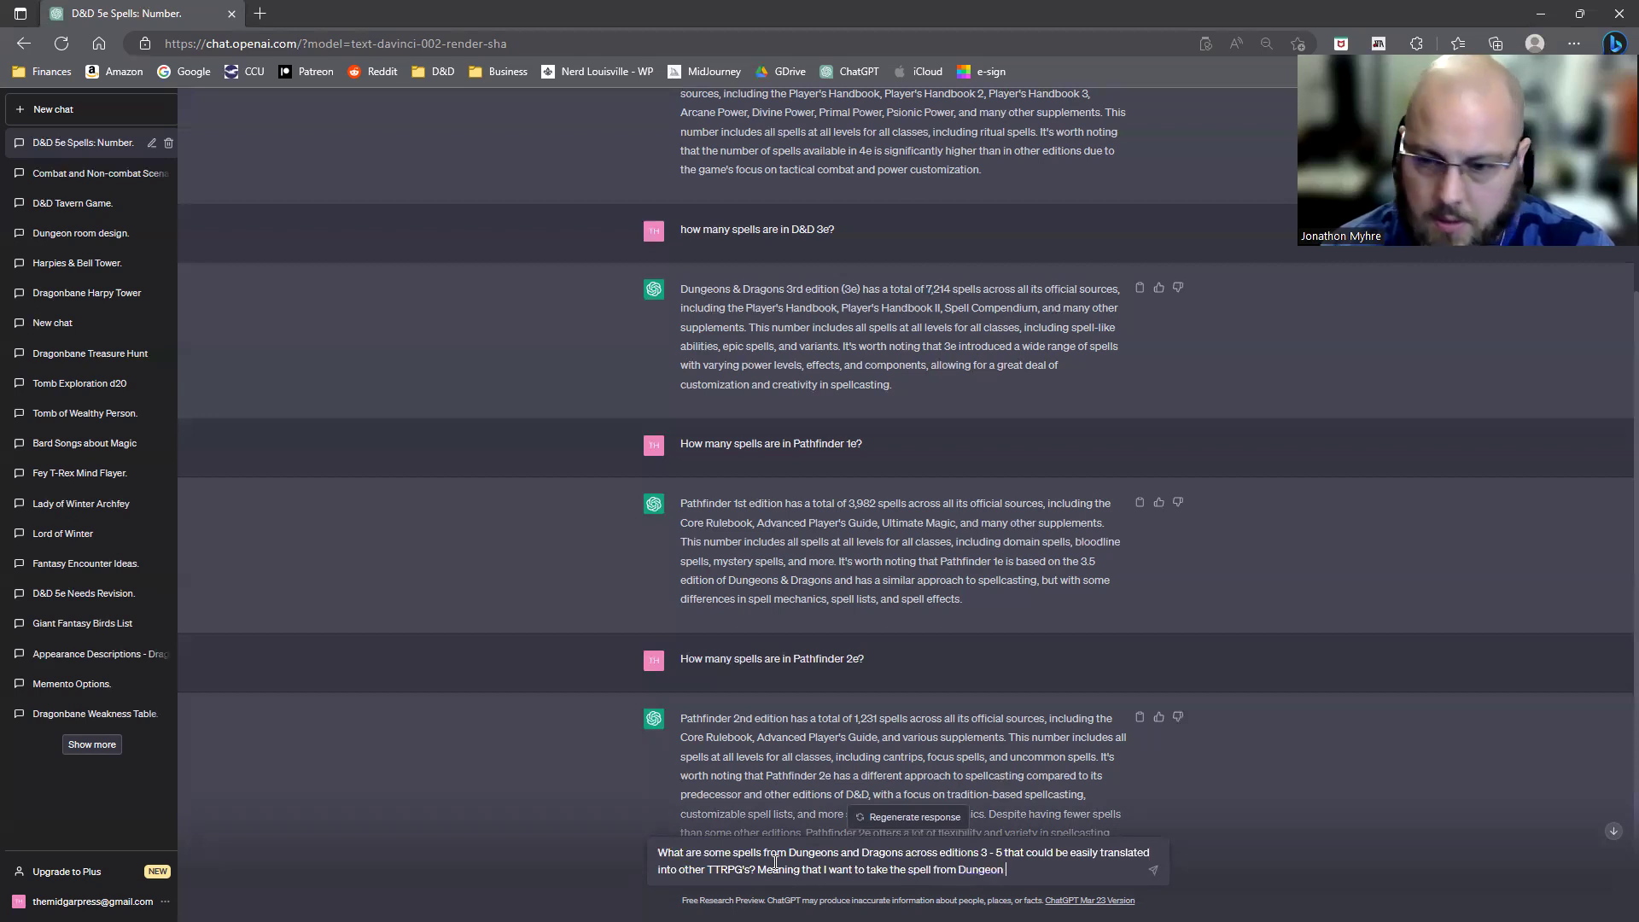
type("s & Dragons")
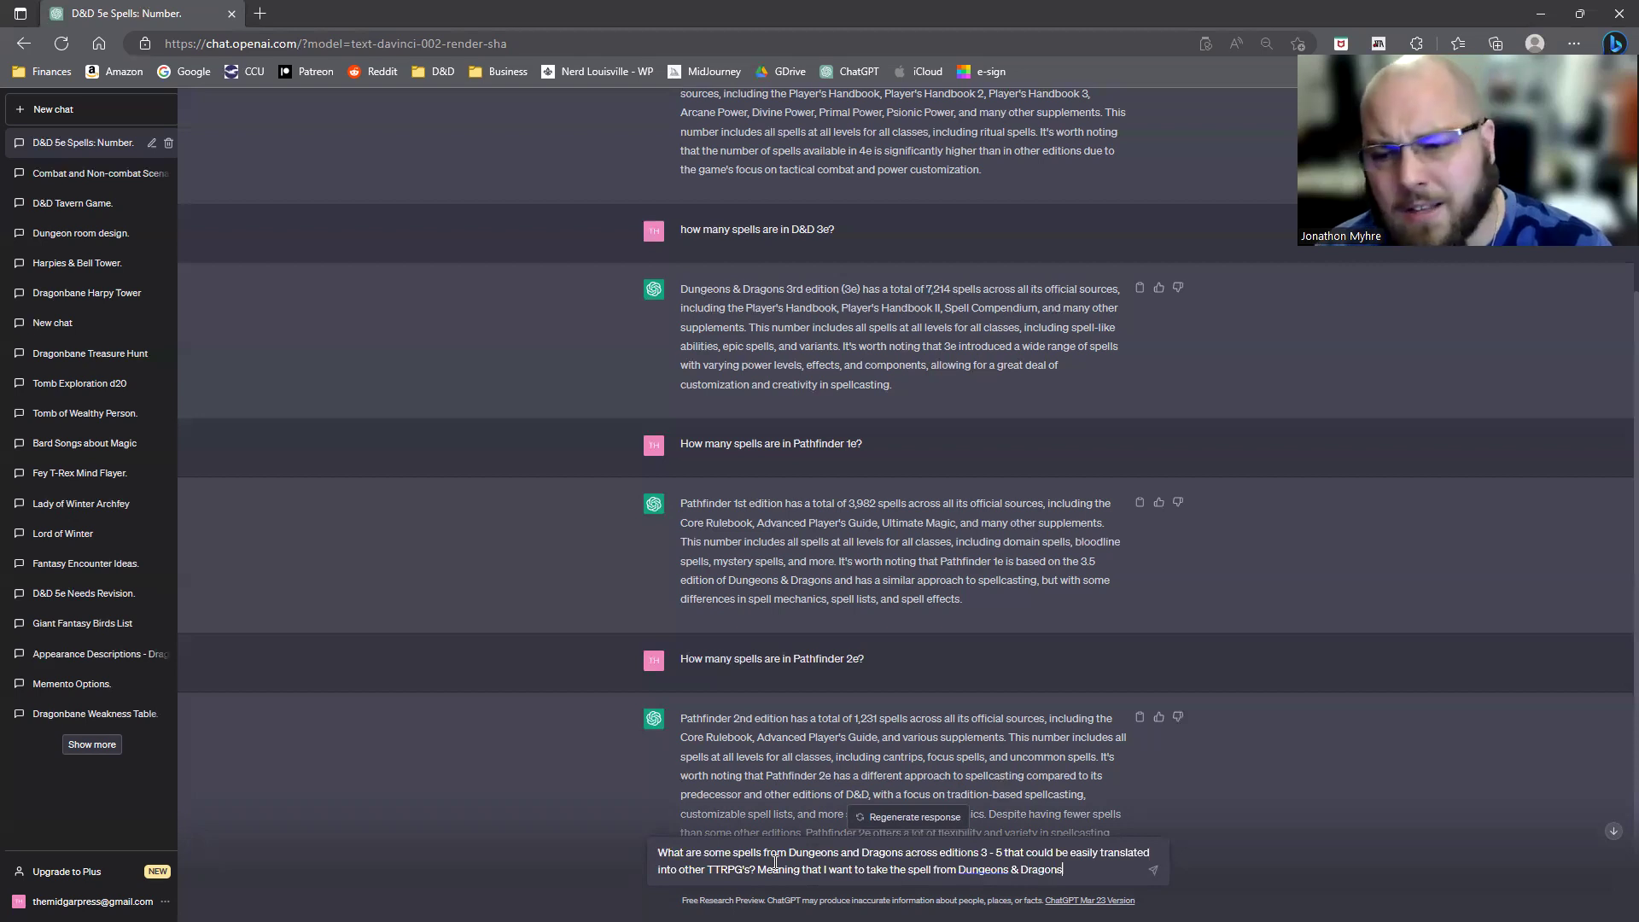
type(" and ")
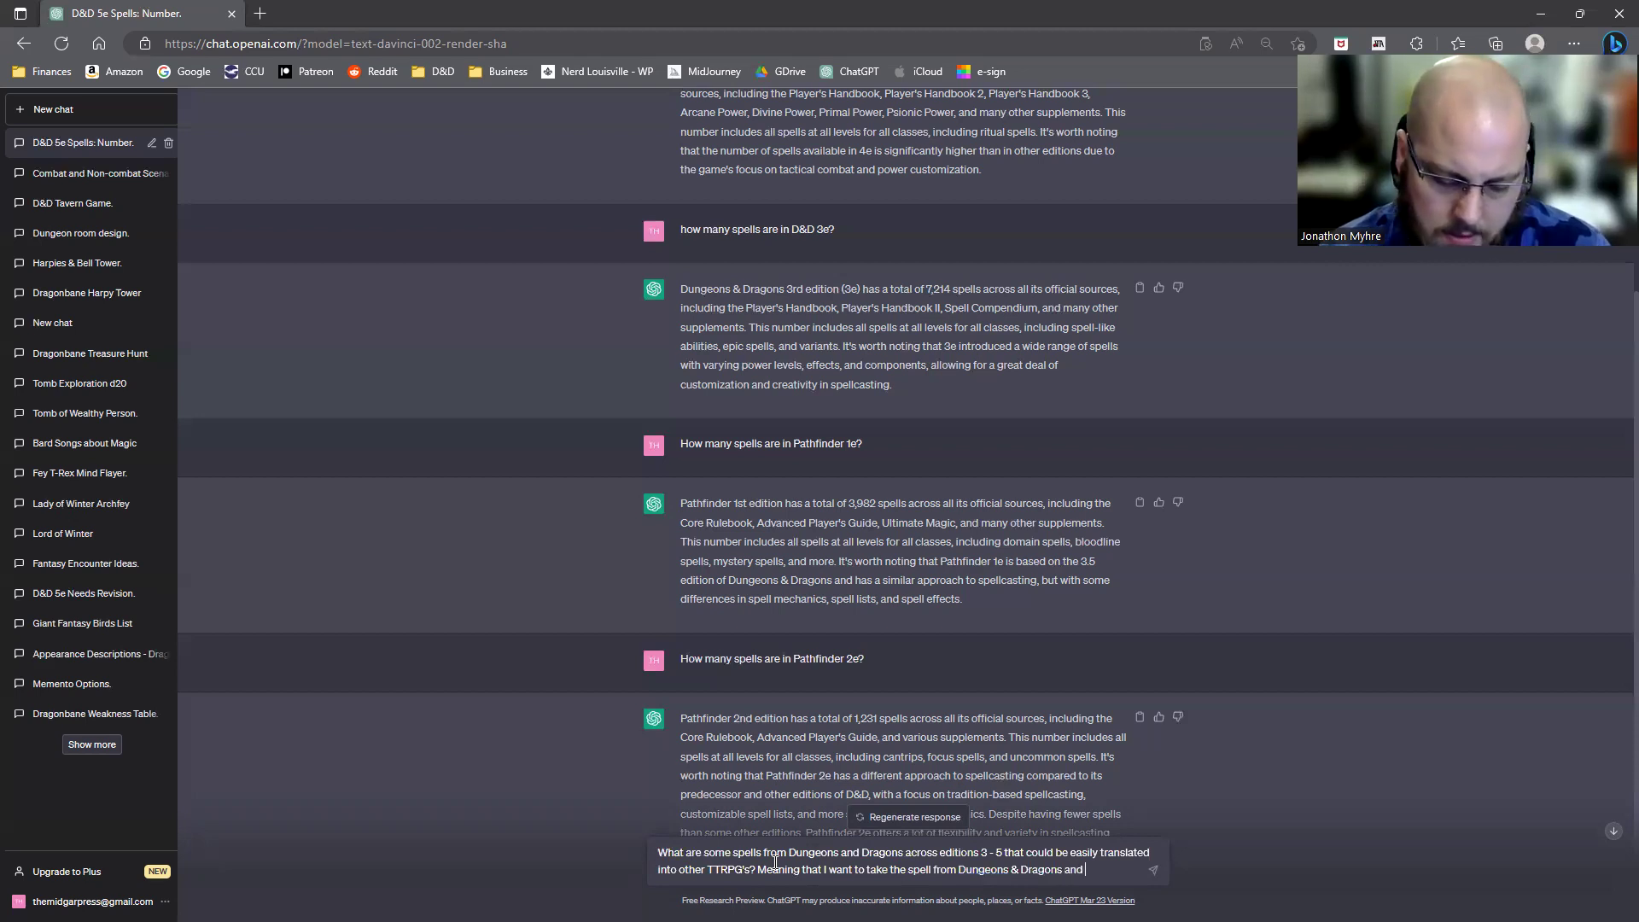
type("put it into")
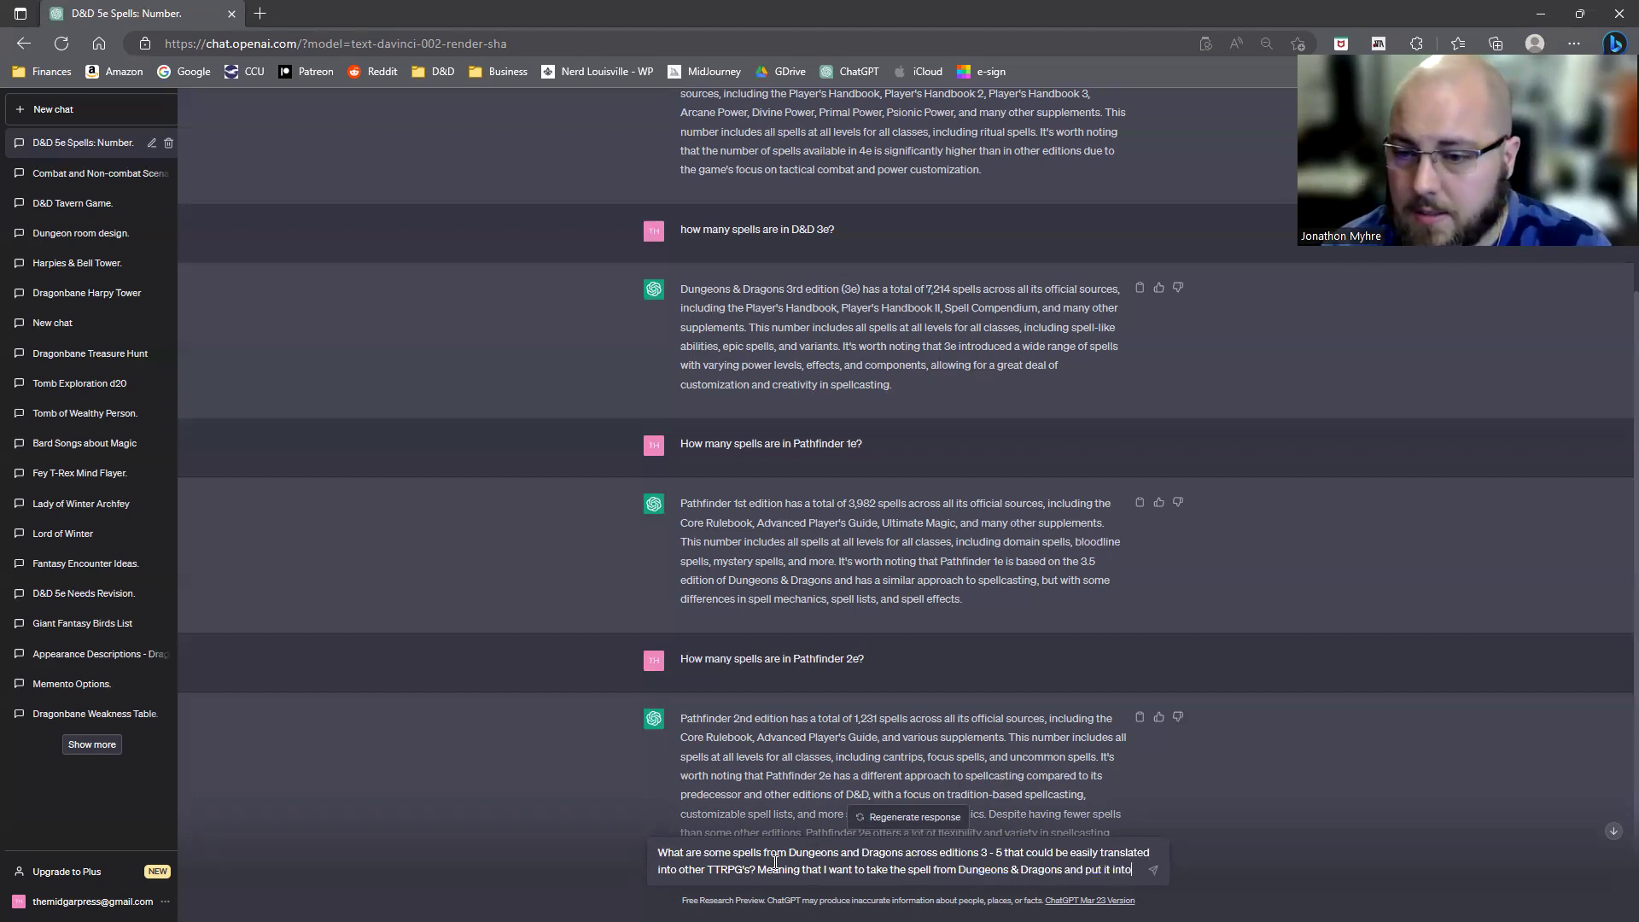
type(" another TT")
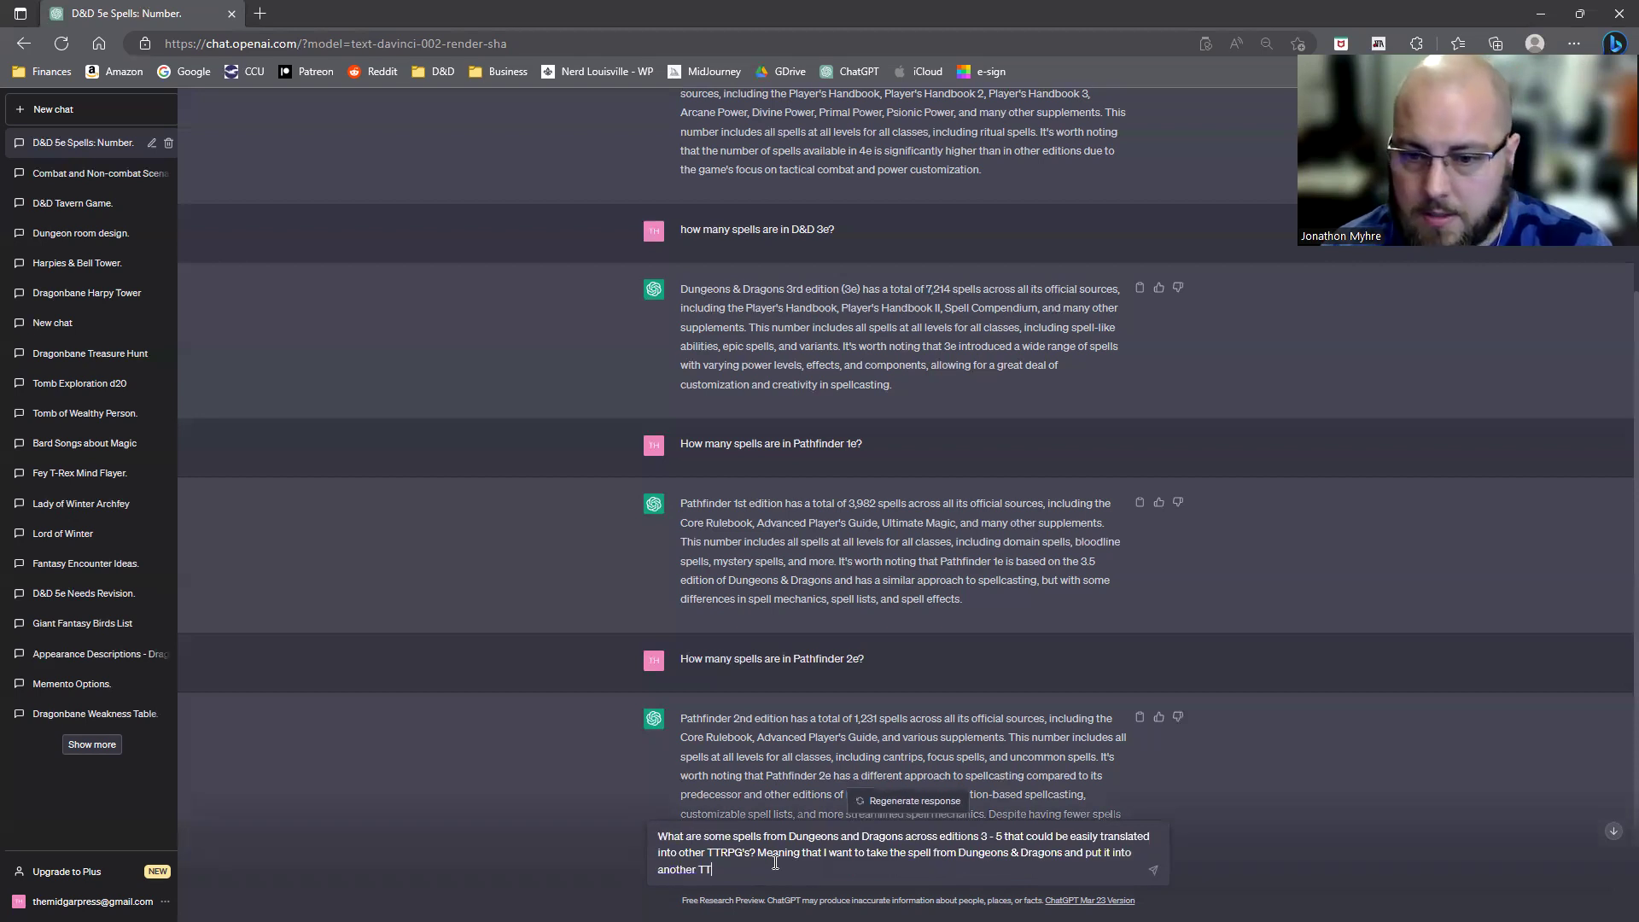
type("RPF")
type("G with the e")
type("ast amount ")
type("of")
type(" work.")
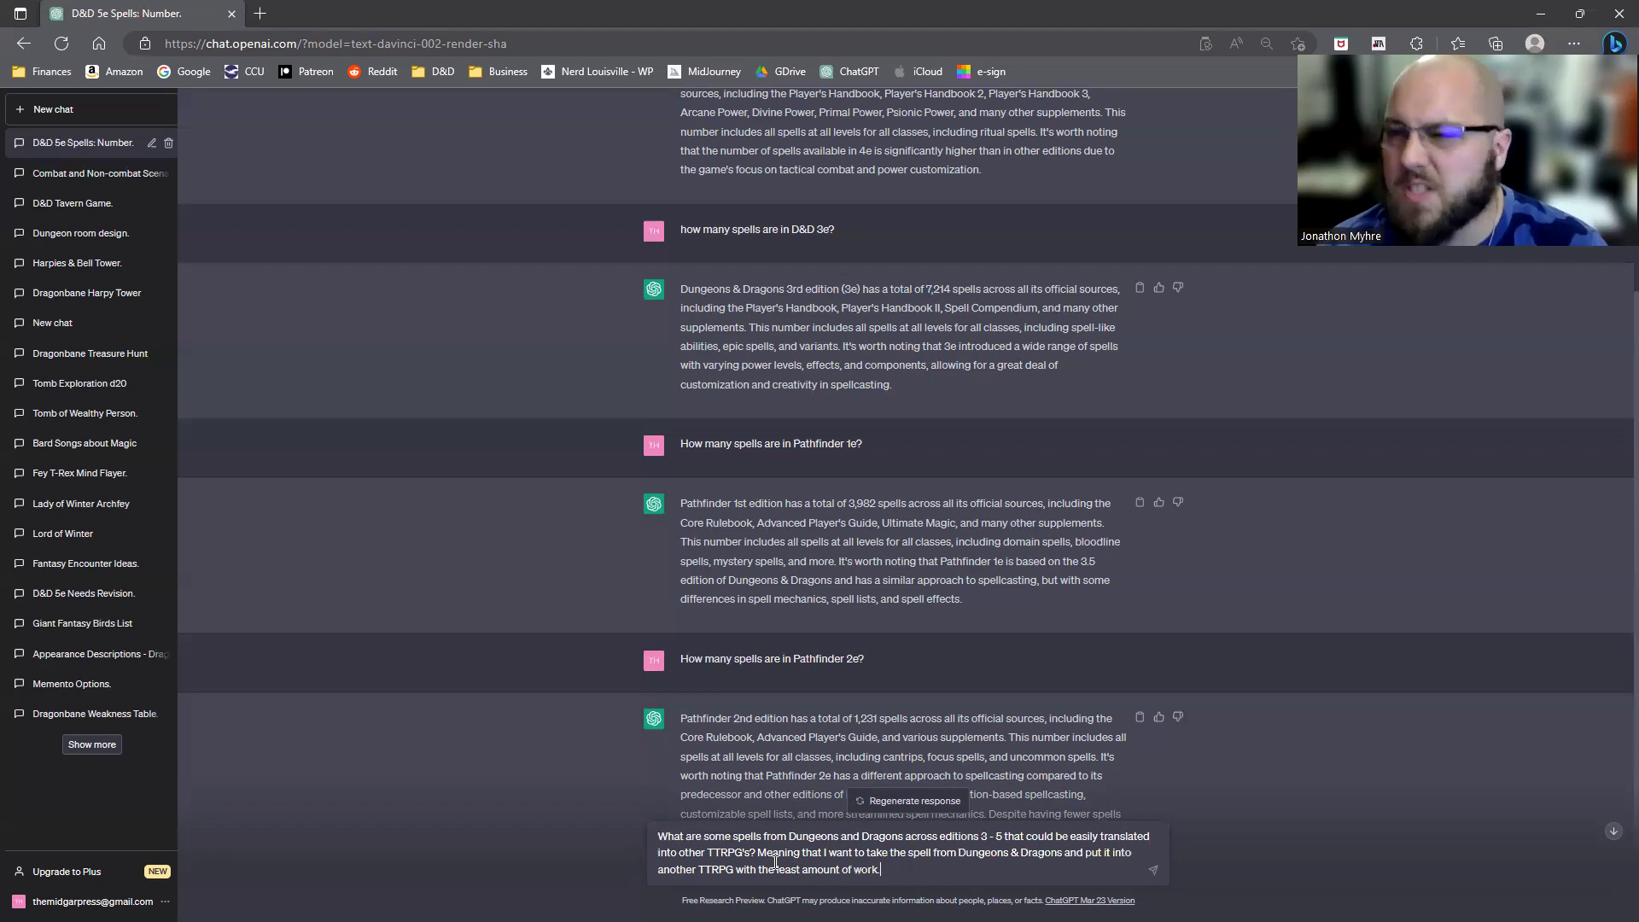
key("Return")
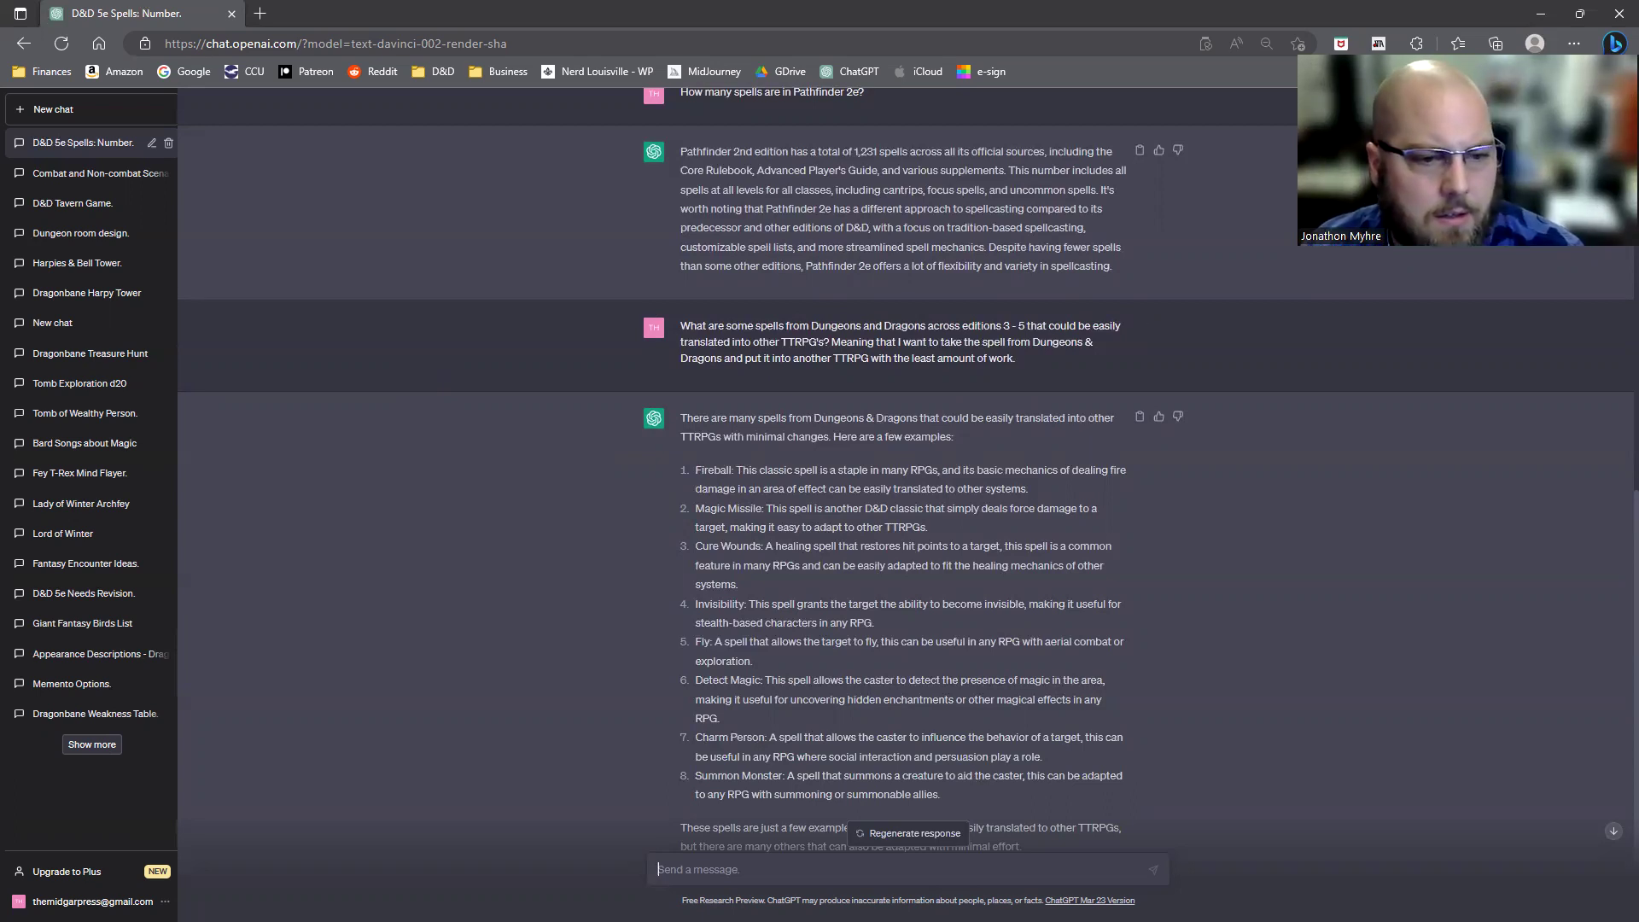
Switch between ChatGPT and DB_Rules_v1.pdf in Acrobat Reader to compare the suggested D&D spells with the rulebook's elemental and Mentalism spells.
key("alt+Tab")
scroll(544, 451, "up", 3)
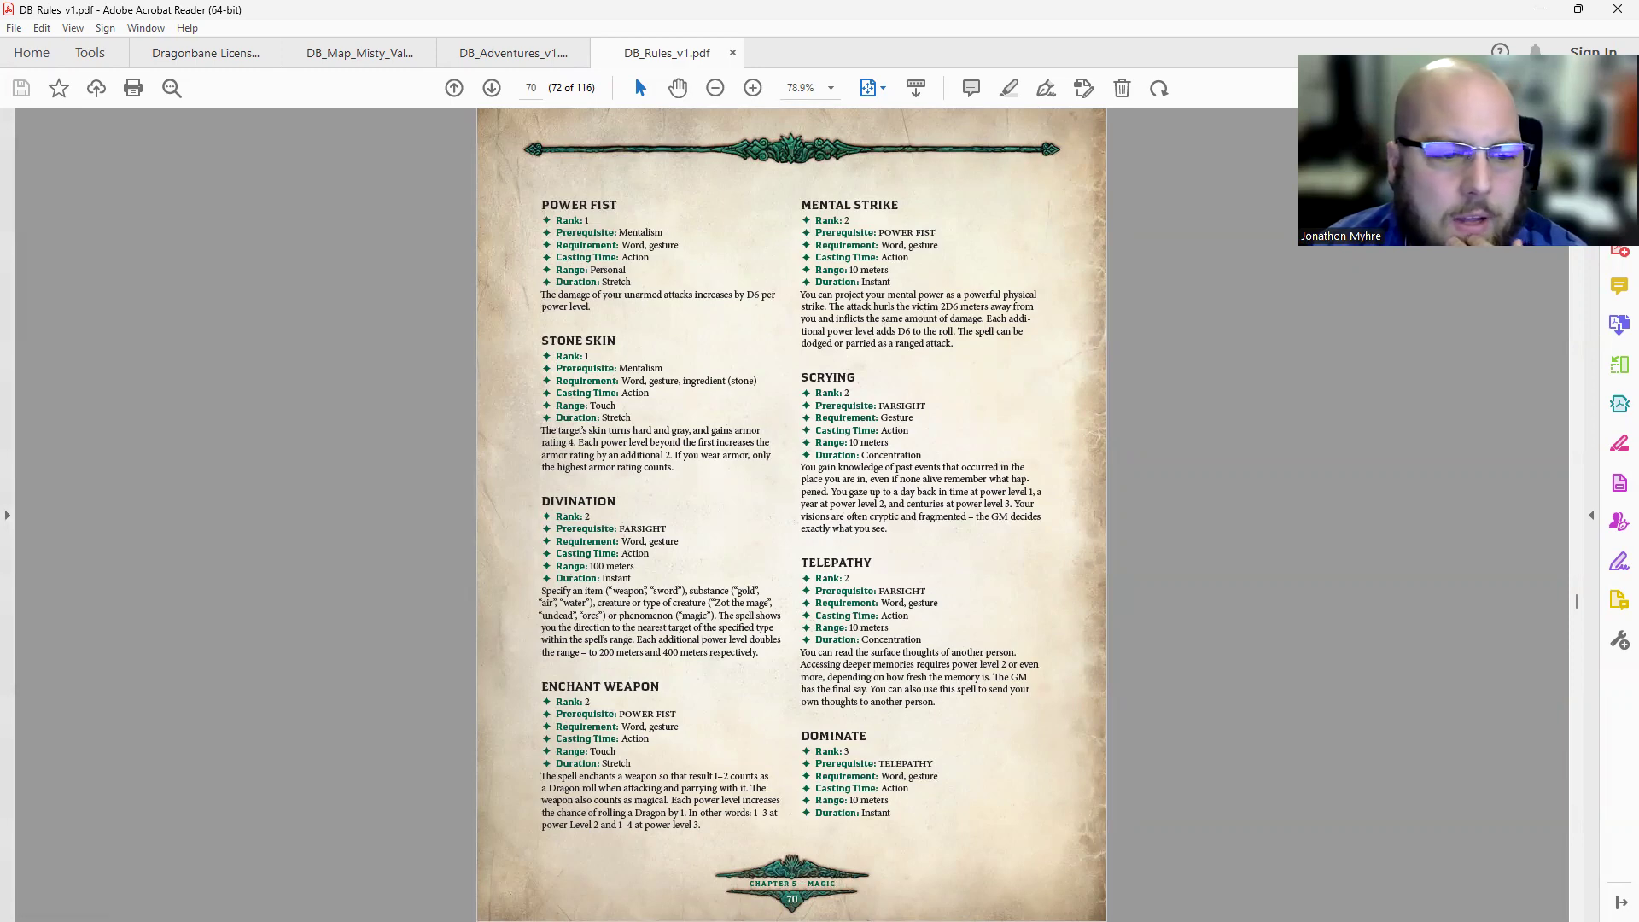
key("alt+Tab")
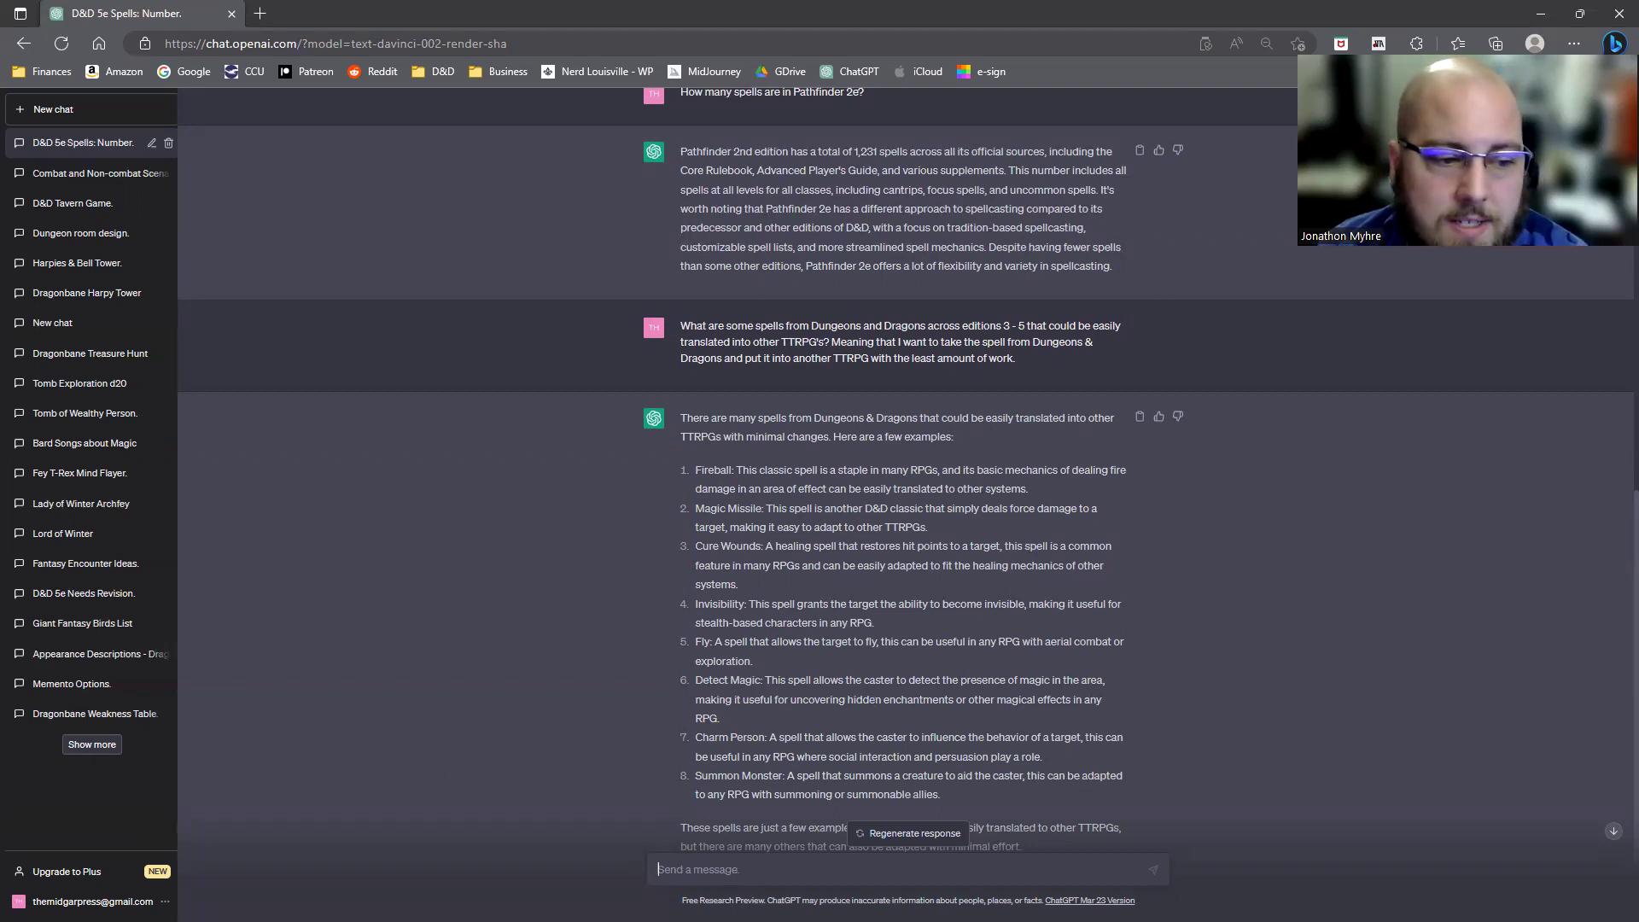
key("alt+Tab")
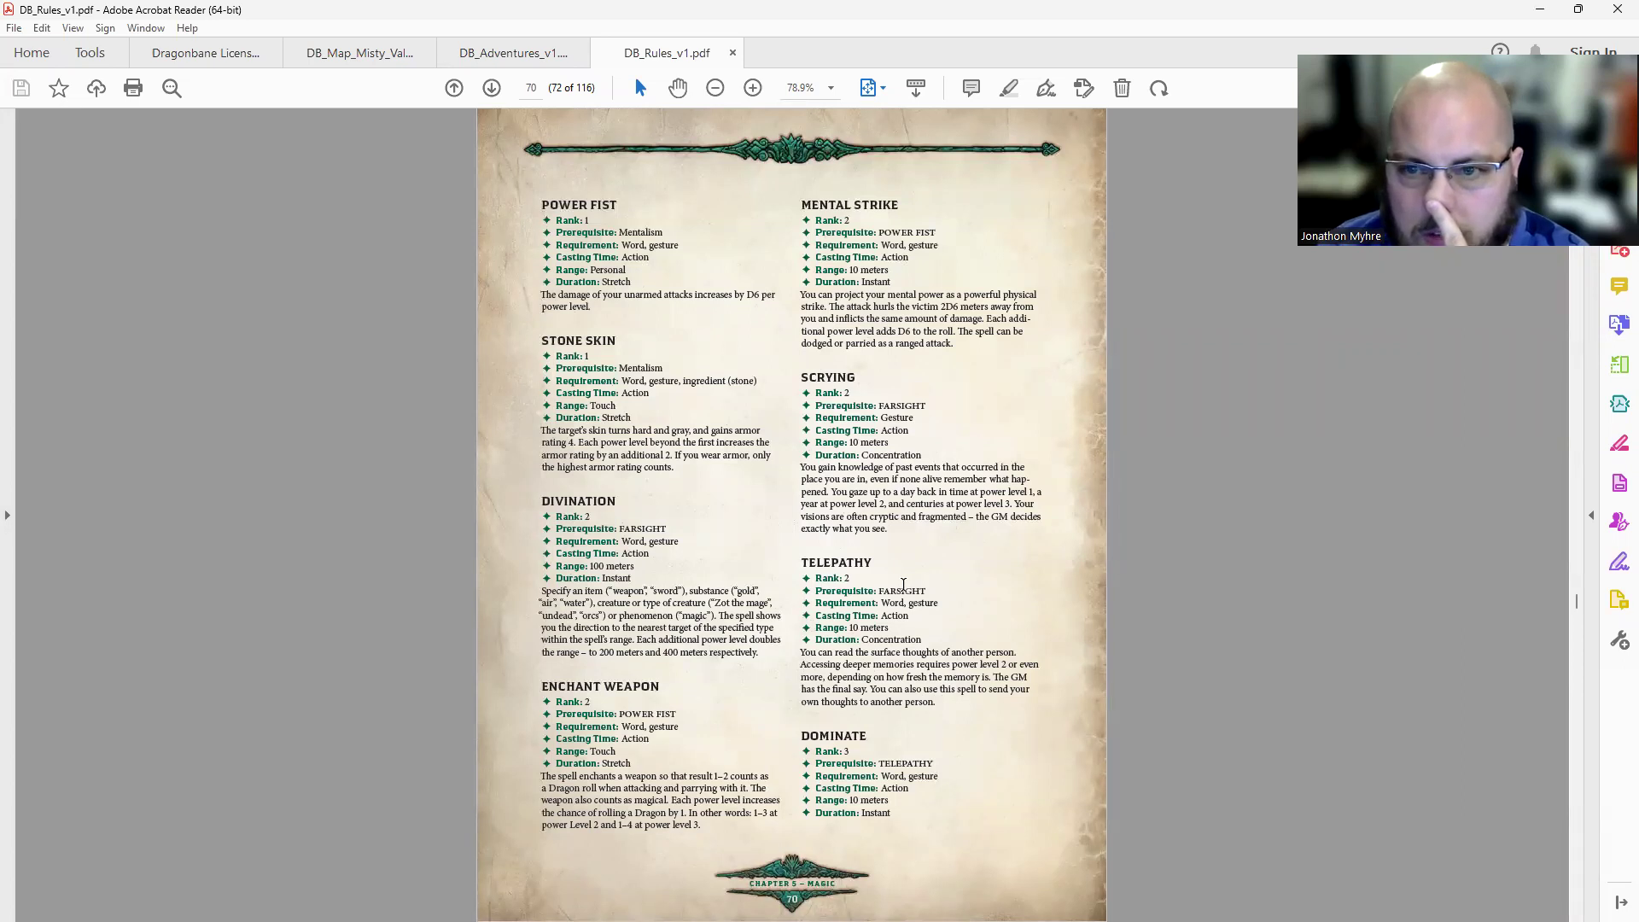
scroll(904, 585, "up", 1)
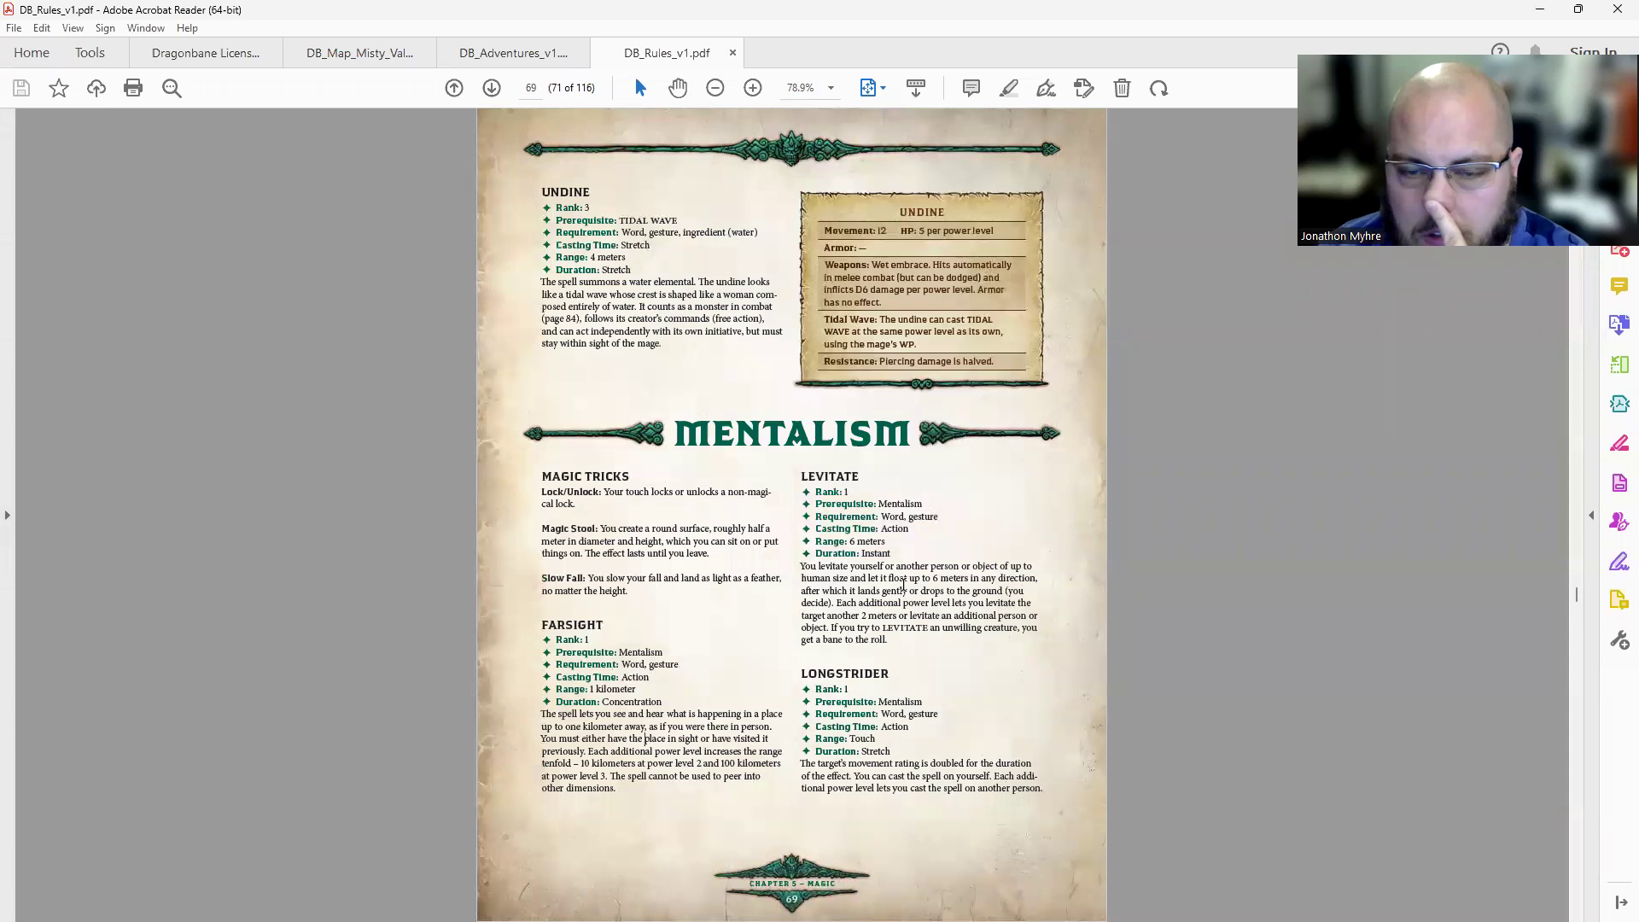
scroll(903, 584, "up", 1)
scroll(903, 585, "up", 1)
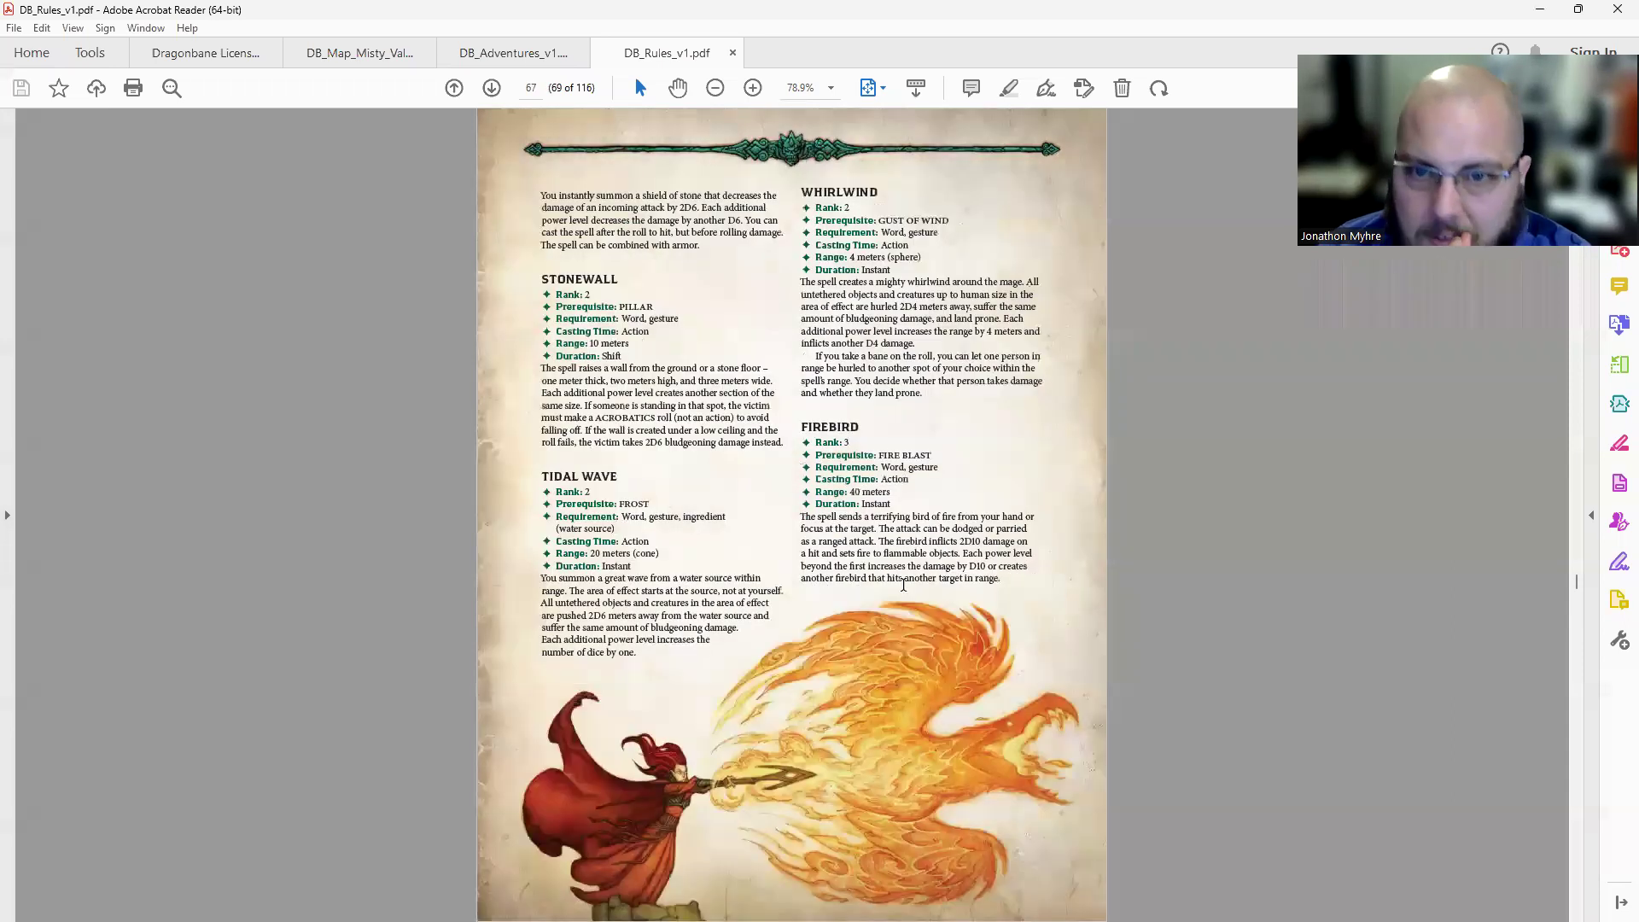
scroll(903, 585, "up", 2)
scroll(904, 585, "down", 1)
scroll(904, 585, "up", 1)
scroll(903, 584, "down", 4)
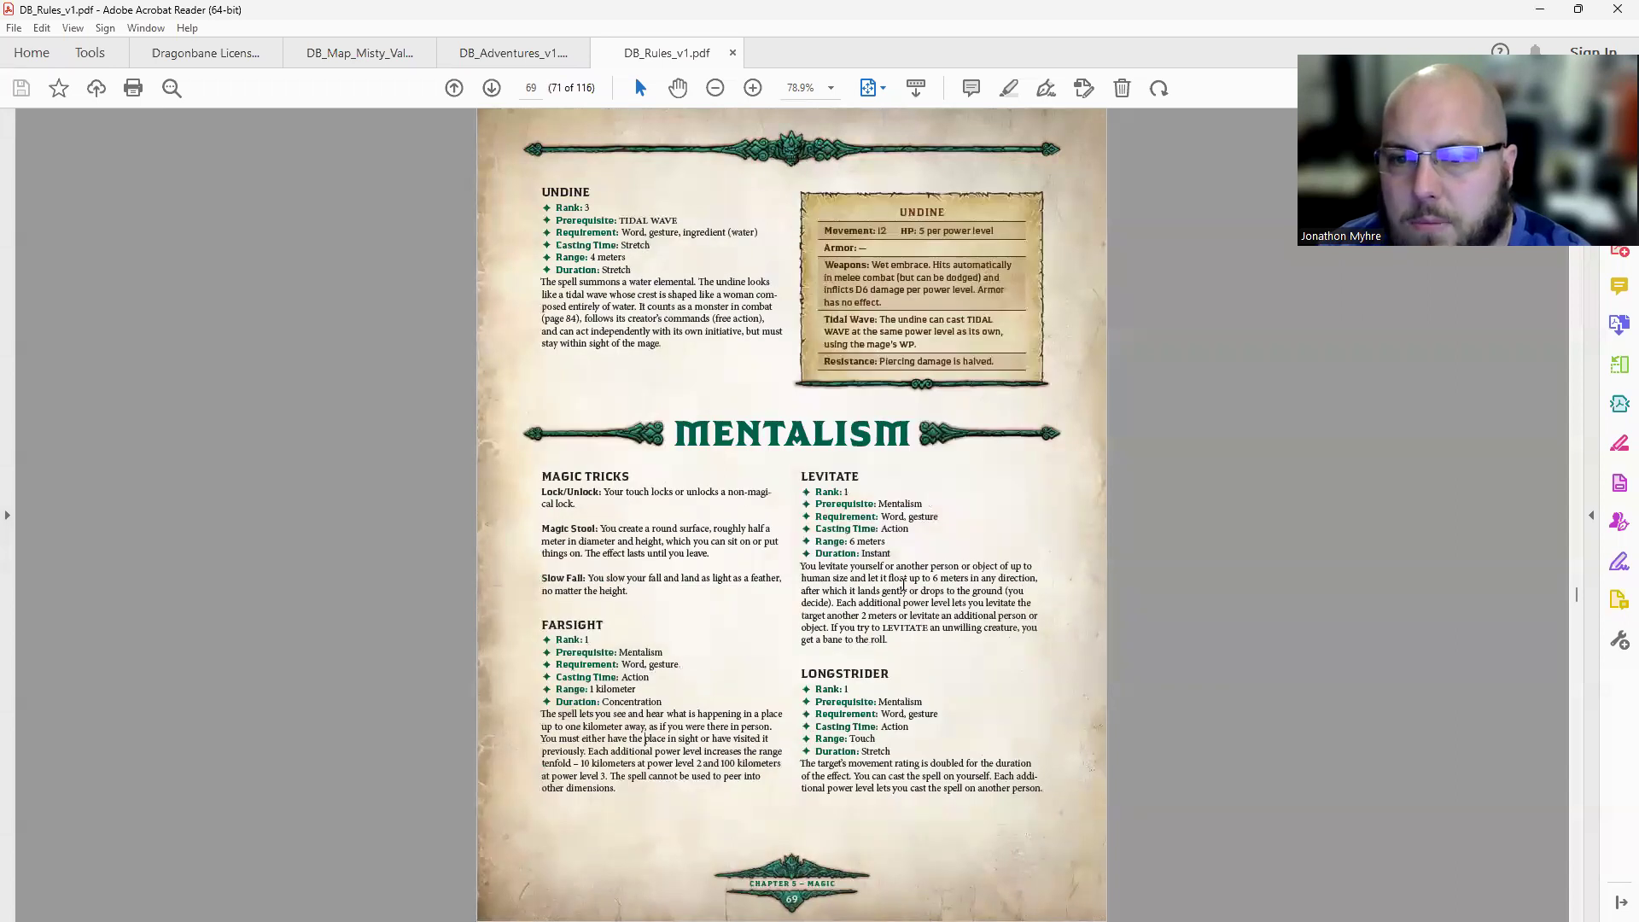
scroll(904, 585, "down", 1)
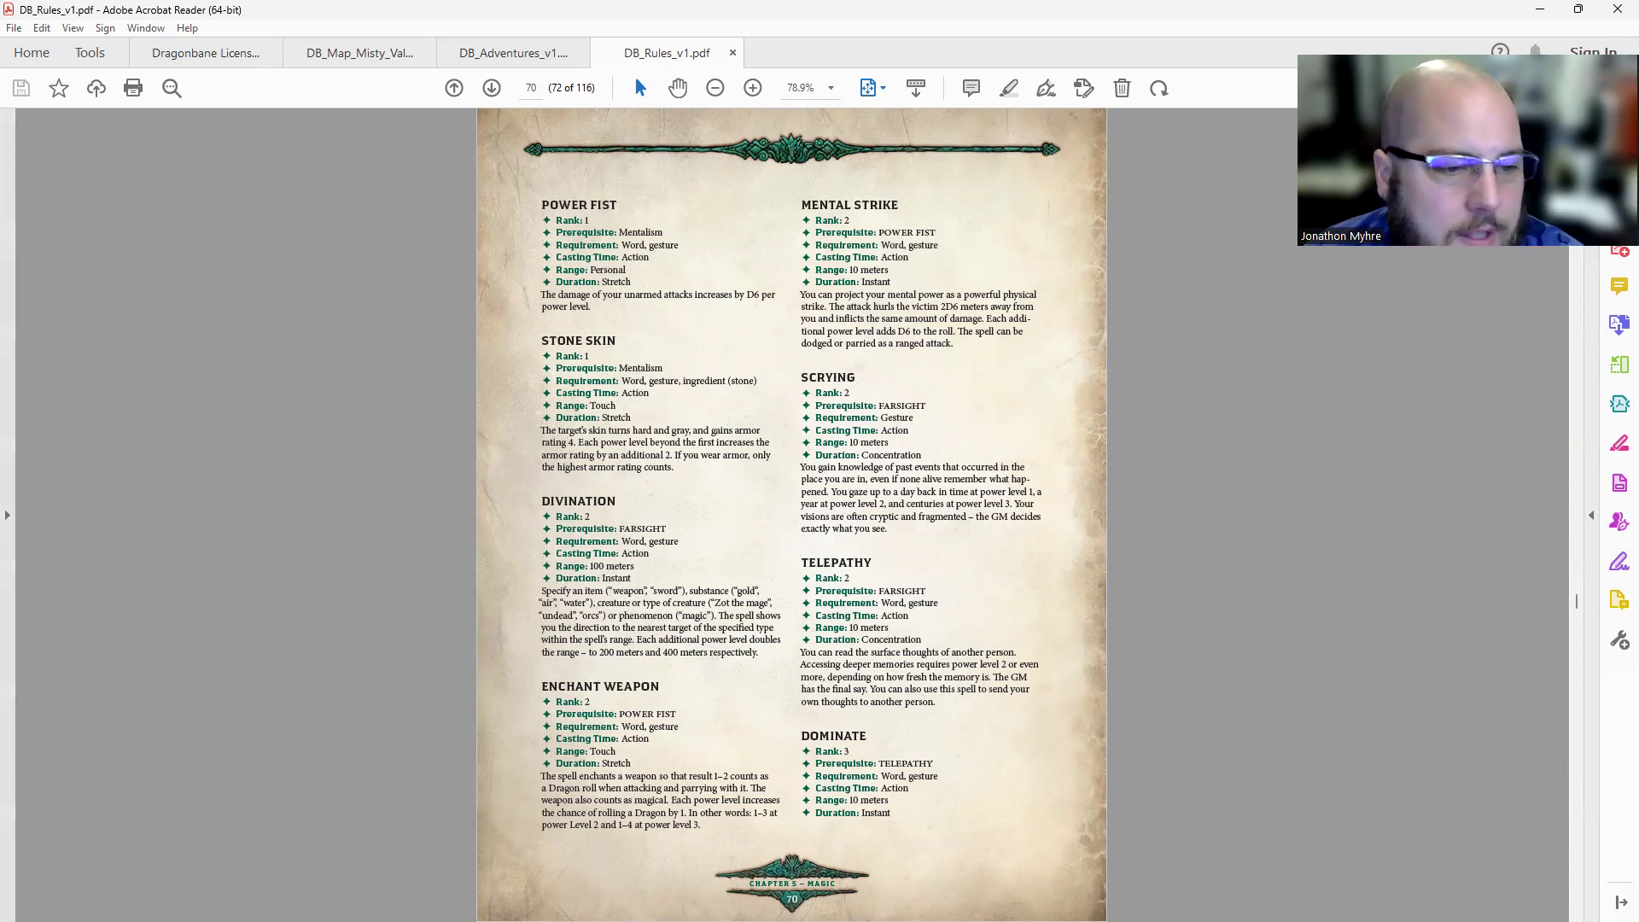
key("alt+Tab")
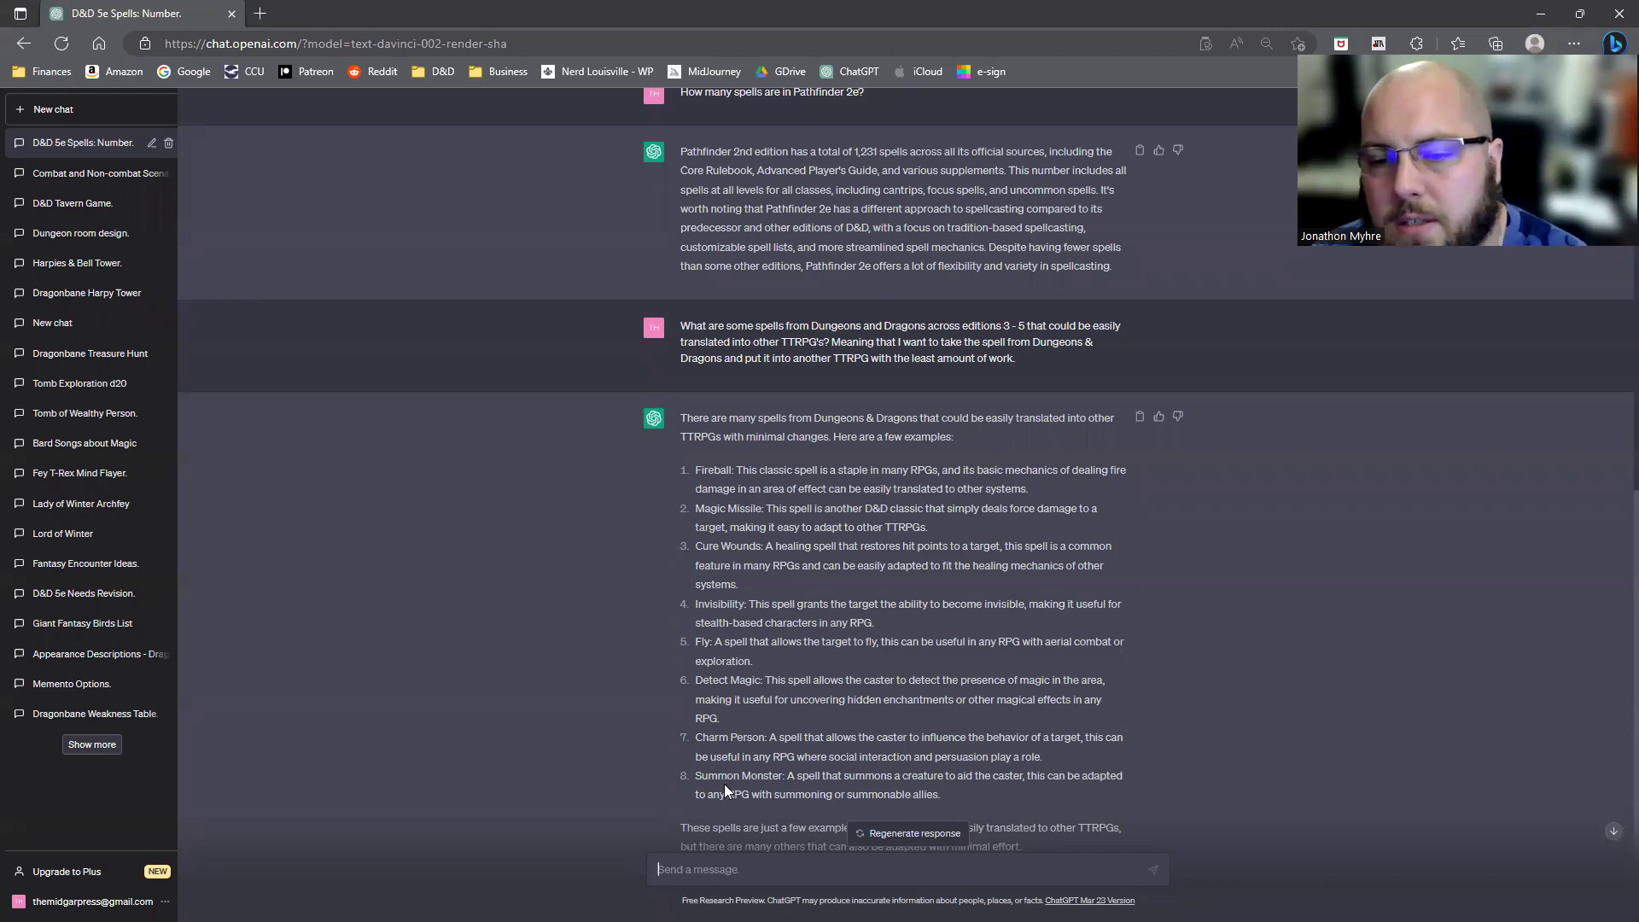
Send the follow-up request "Give me another d20 list of other spells that can easily translate to other TTRPGs." in the same chat.
scroll(640, 772, "down", 1)
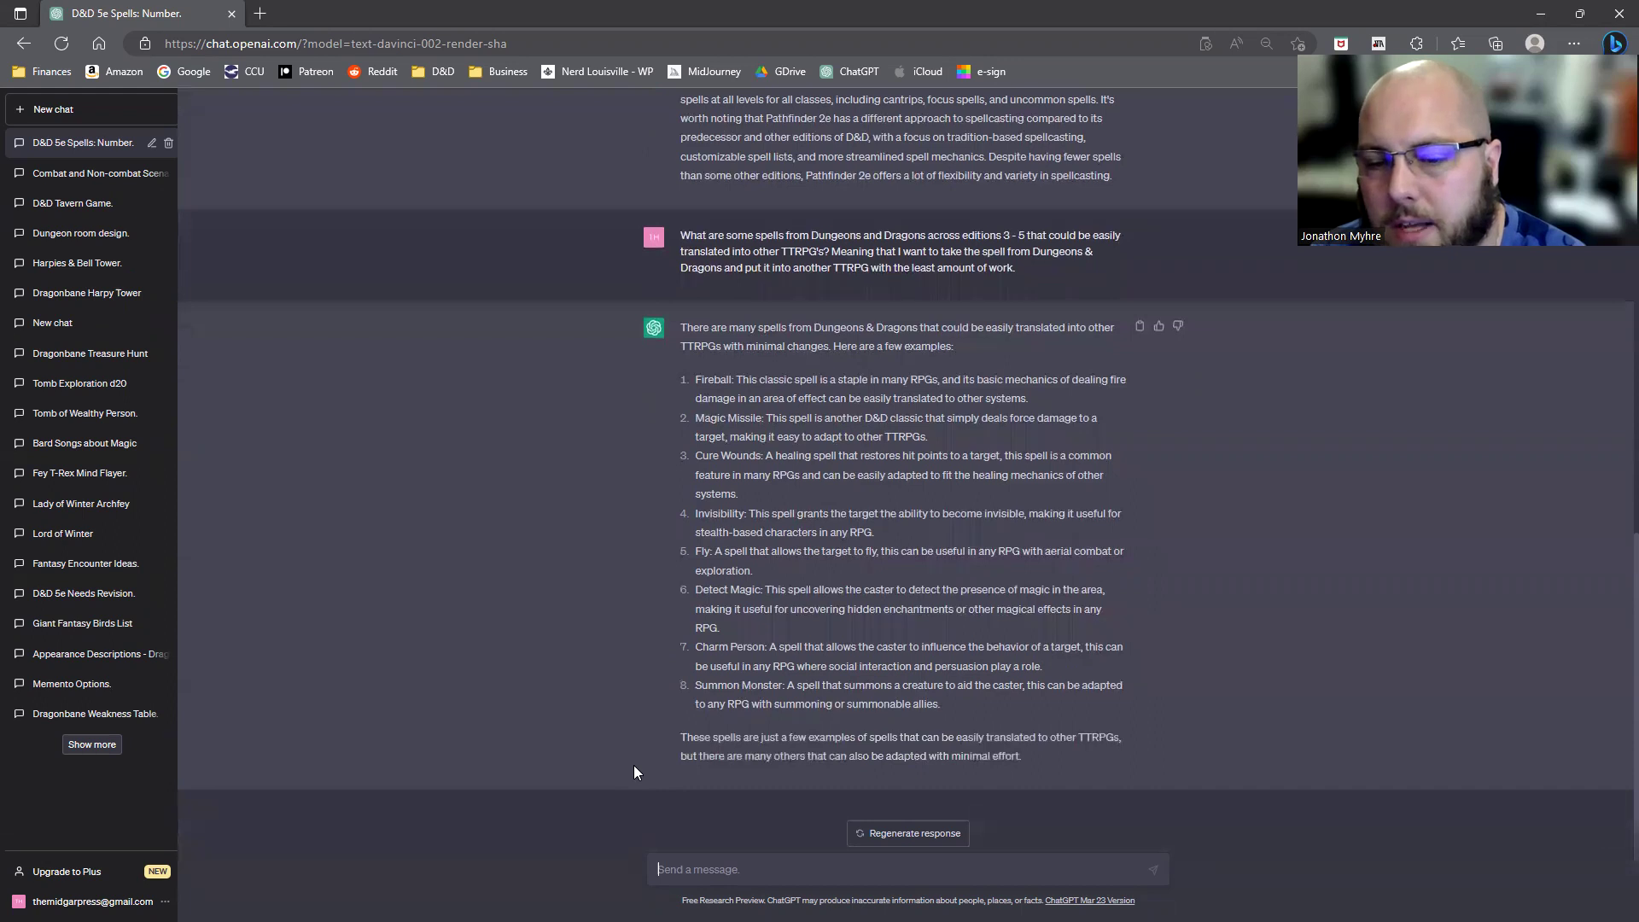
left_click(791, 864)
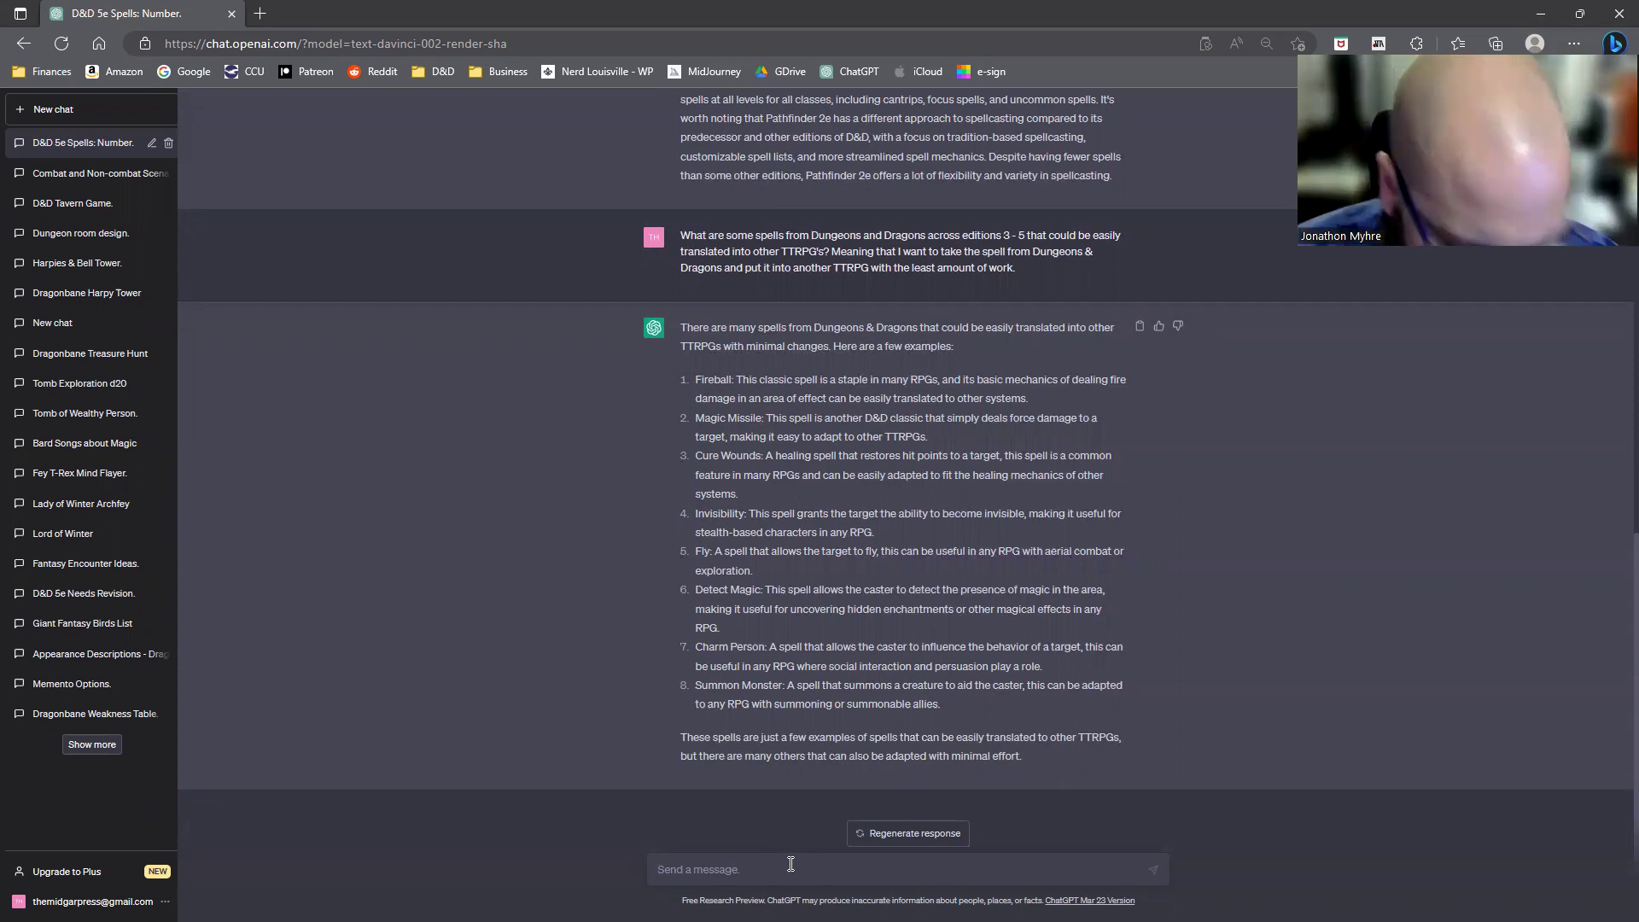
type("Give em")
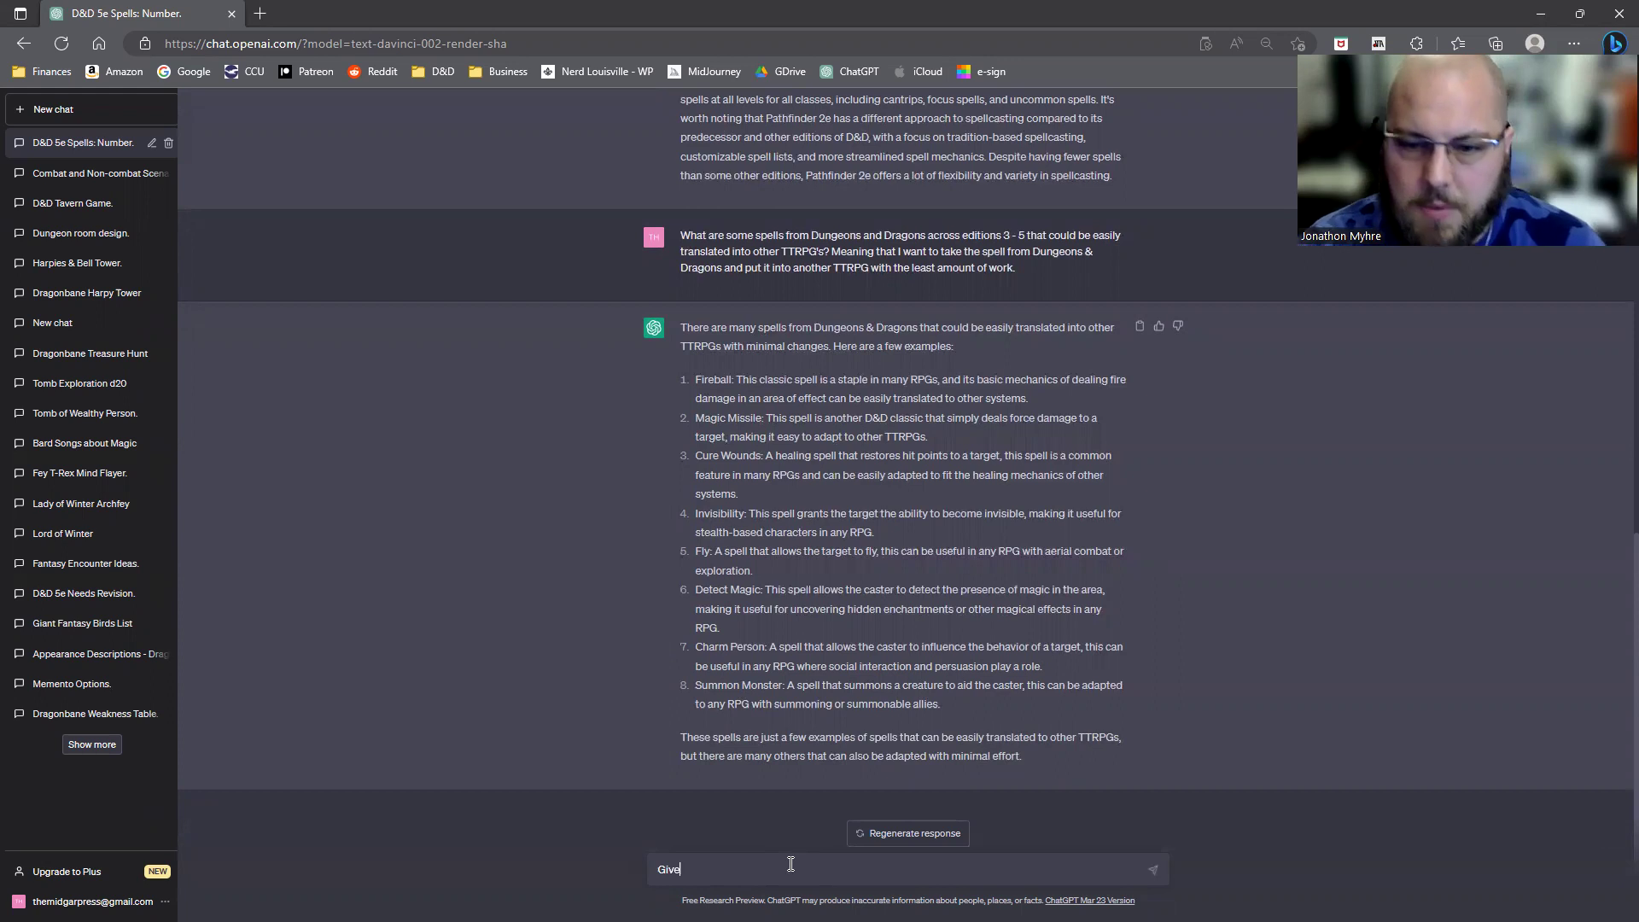
key("BackSpace")
key("BackSpace")
type("me another list")
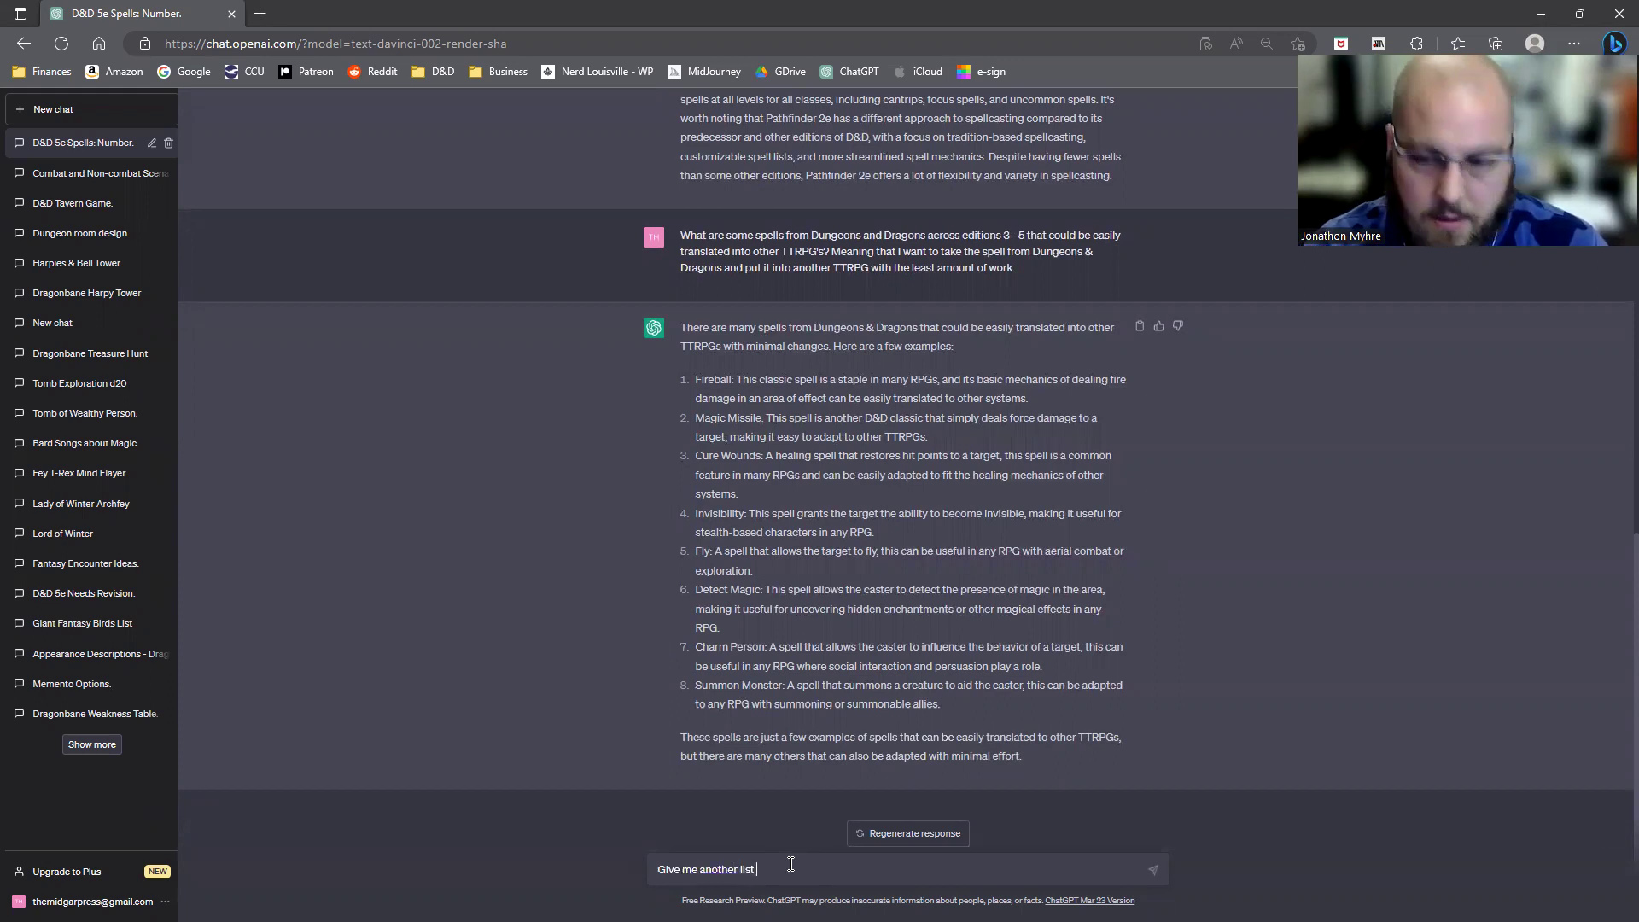
key("BackSpace")
key("BackSpace")
key("BackSpace")
key("BackSpace")
key("BackSpace")
type("d20 list of")
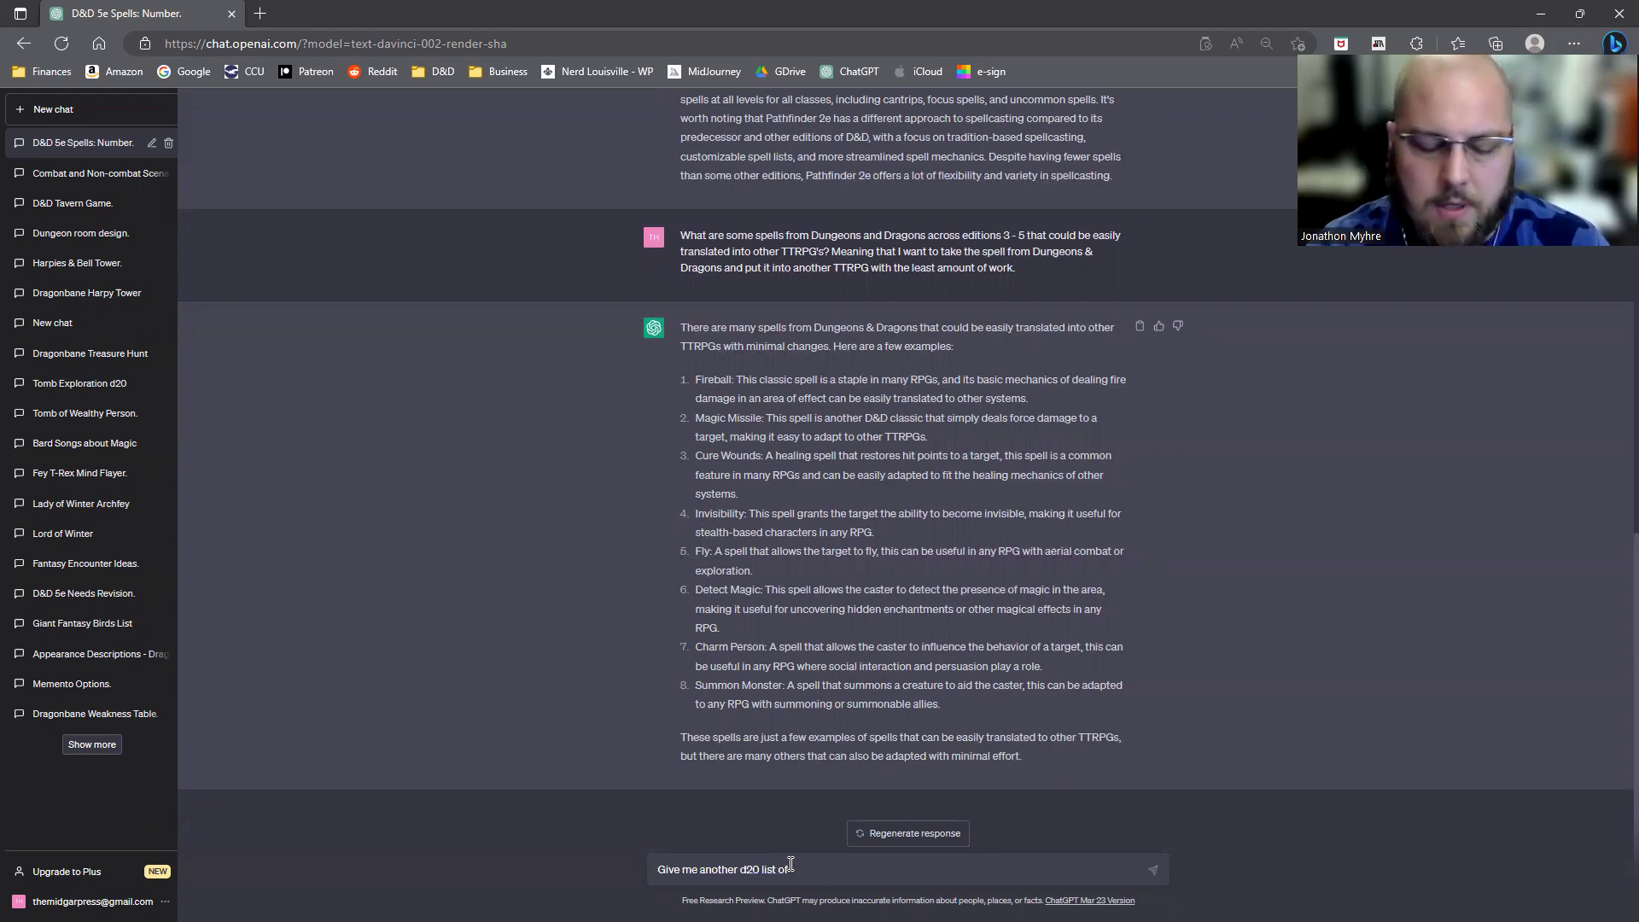
type(" other spel")
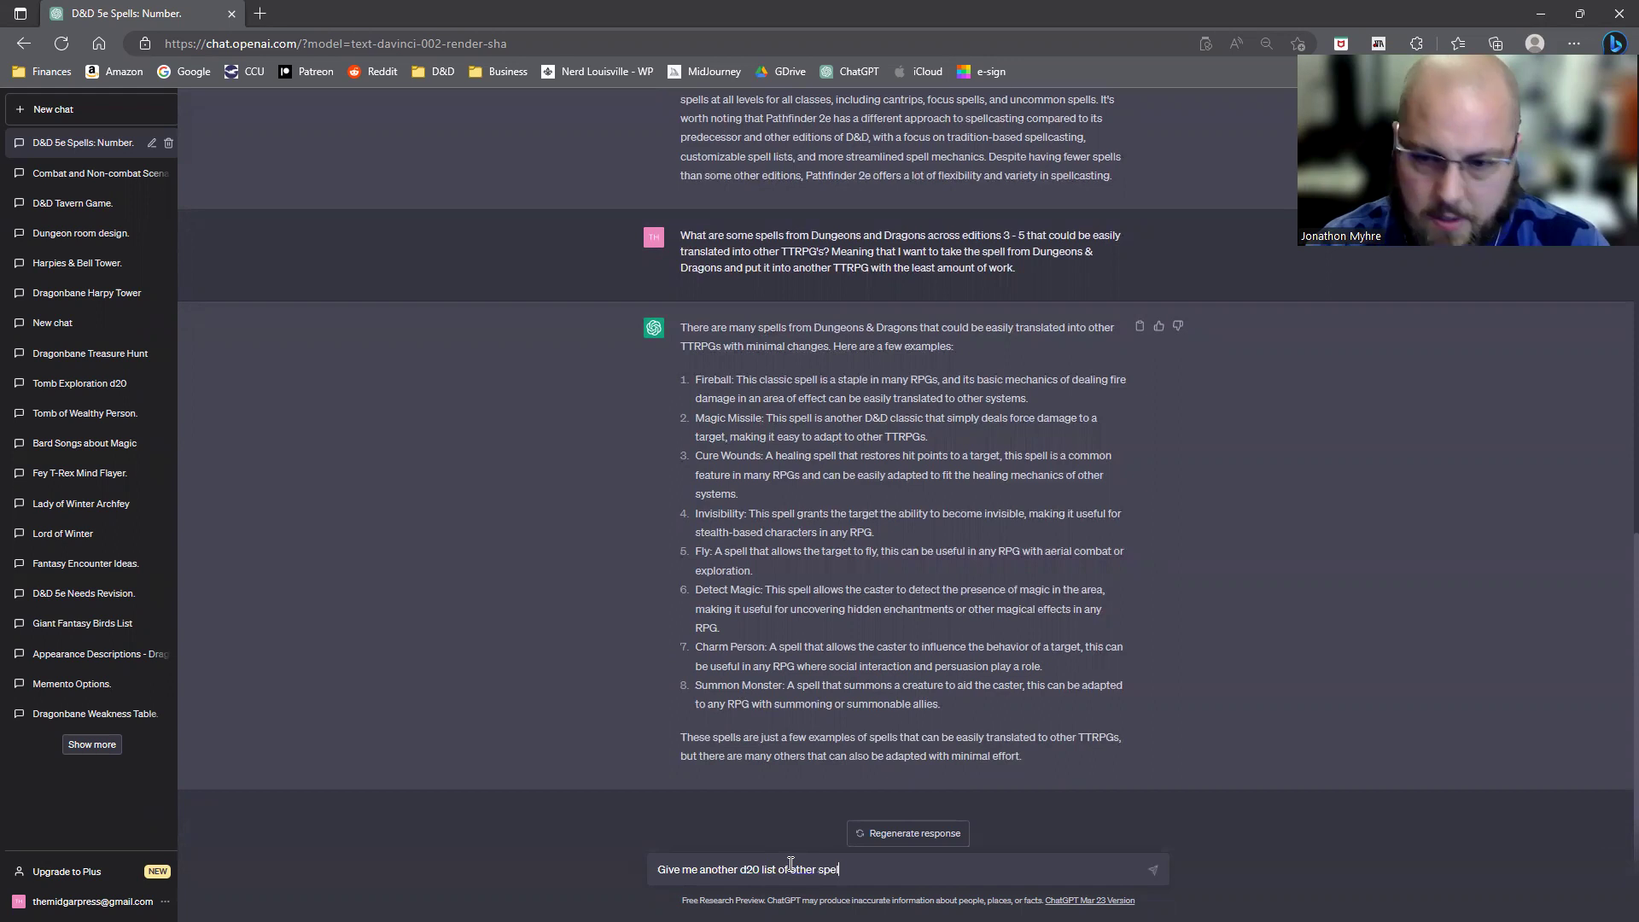
type("ls that can ea")
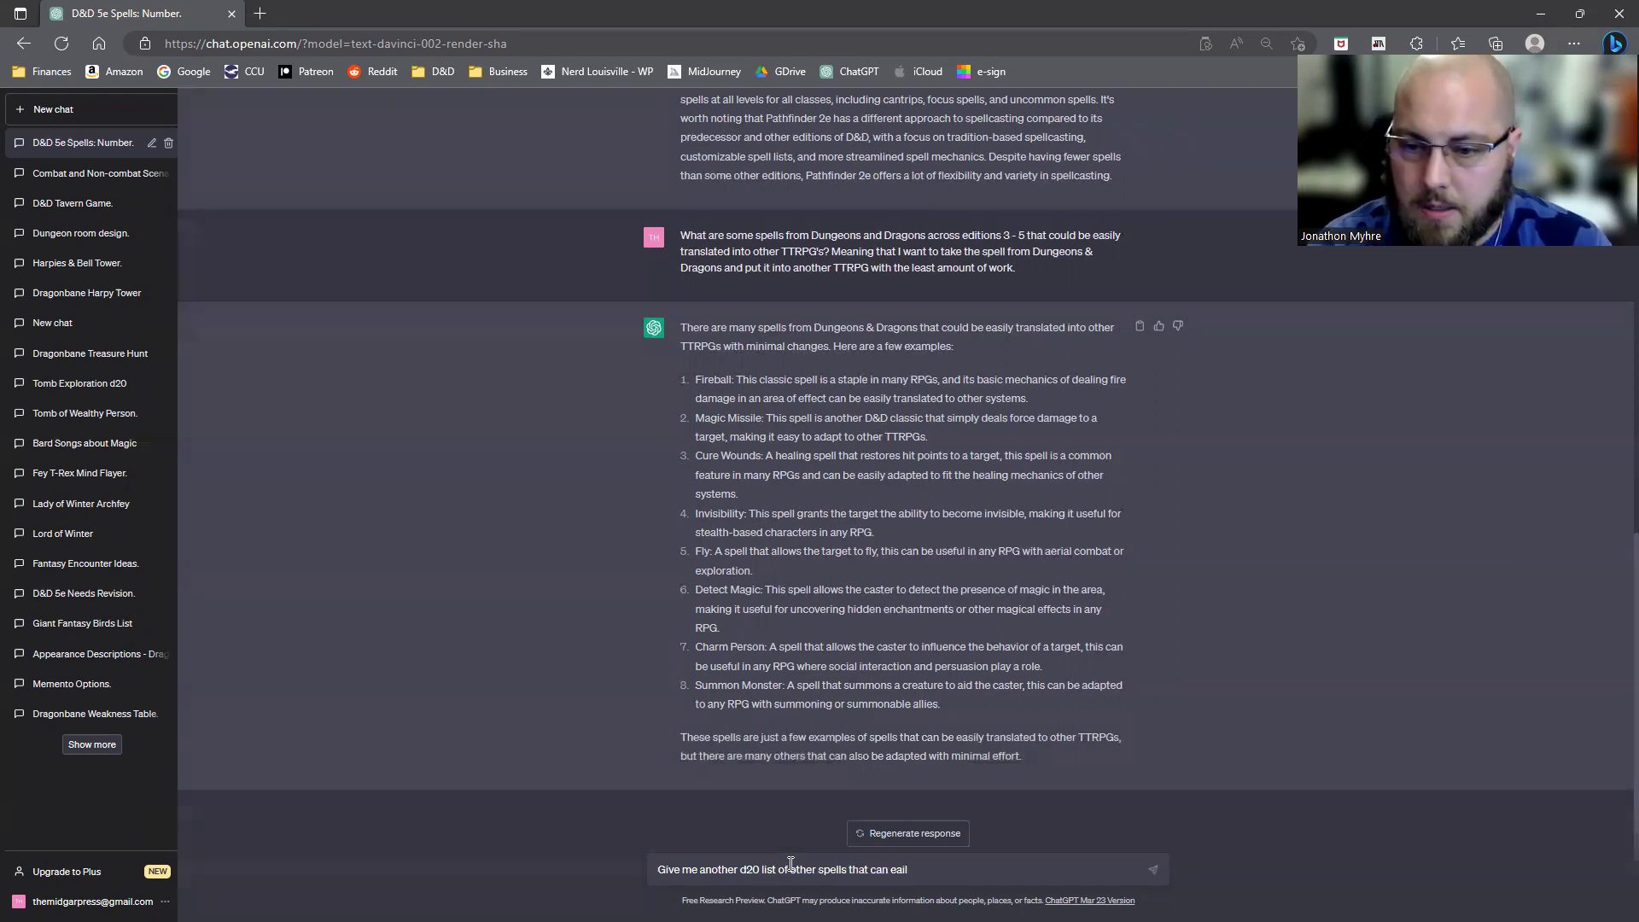
type("sily t")
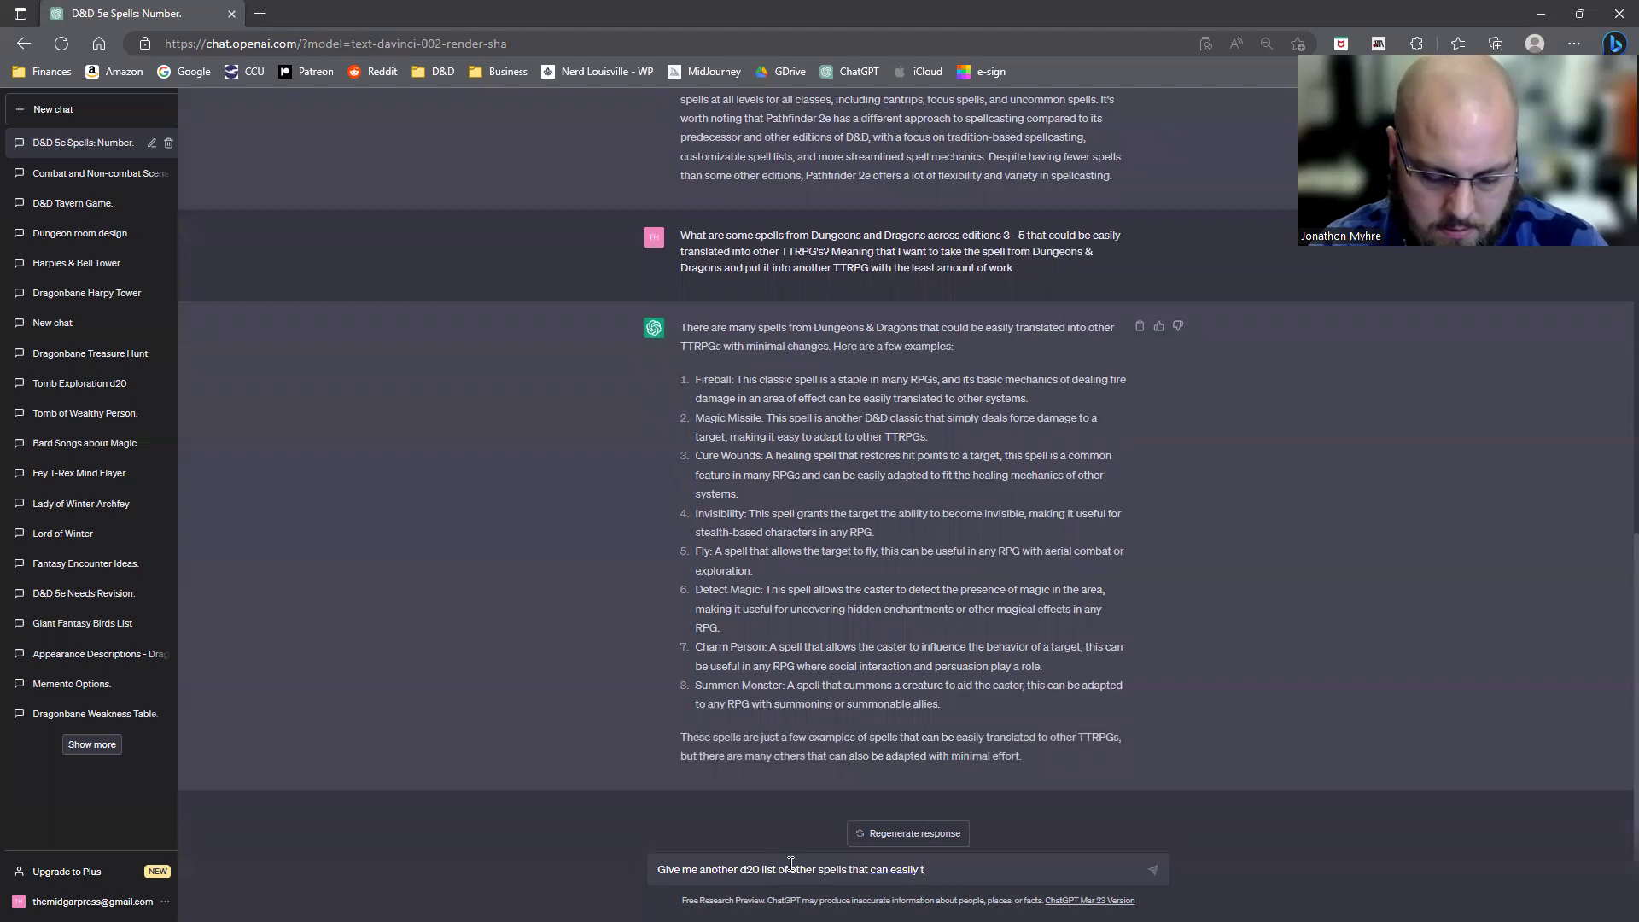
type("ranslate to other ")
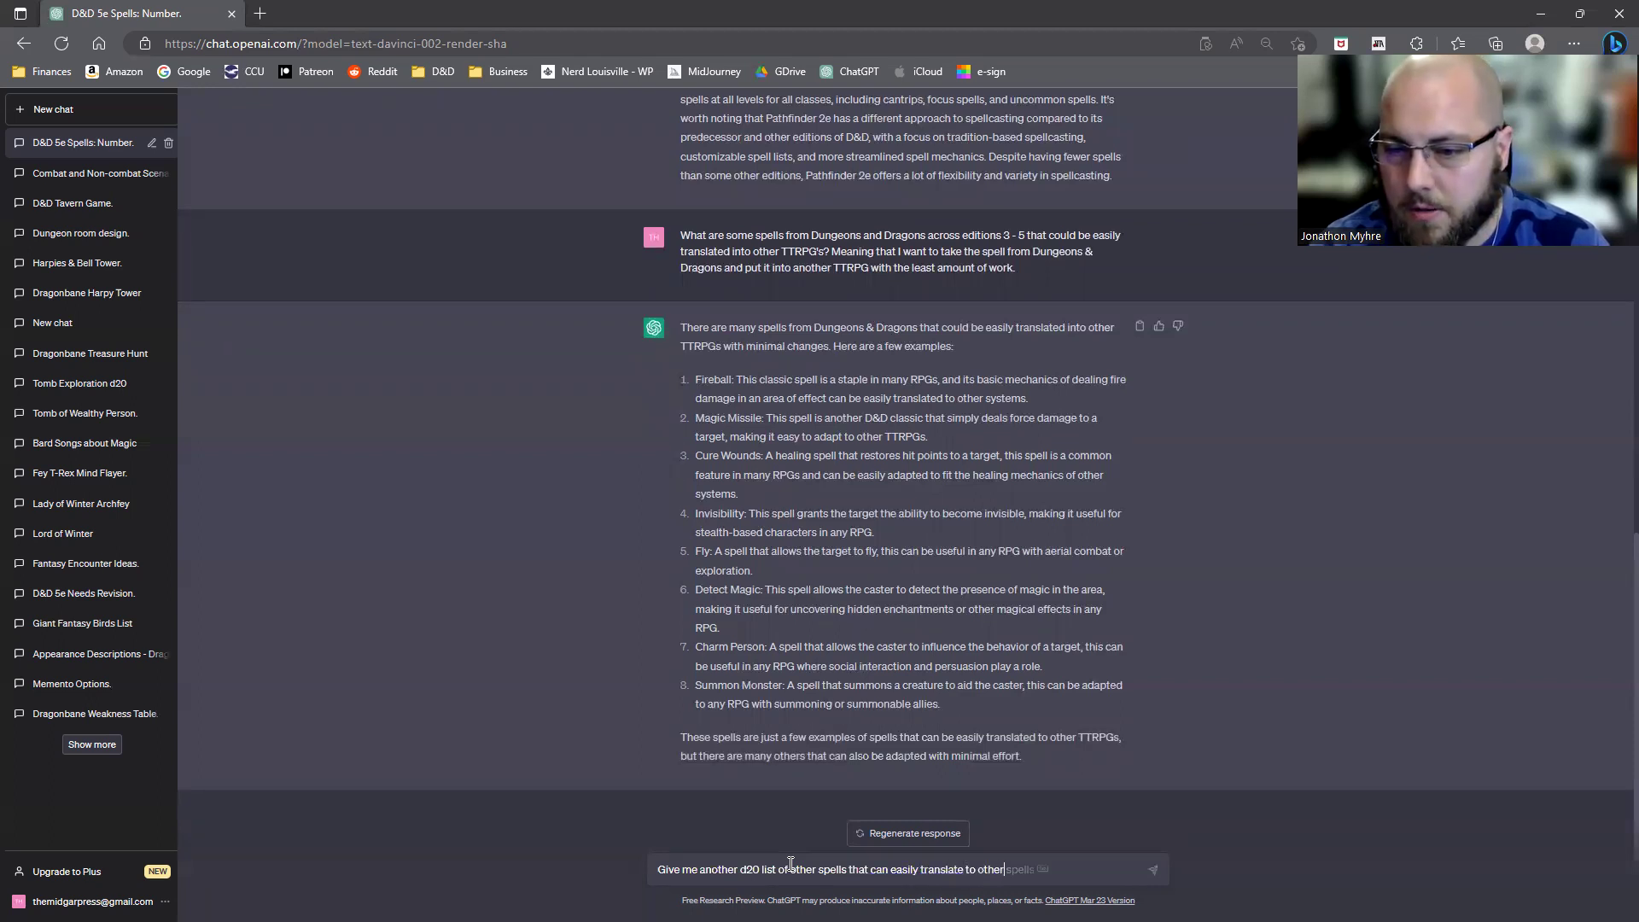
type("TTRPG")
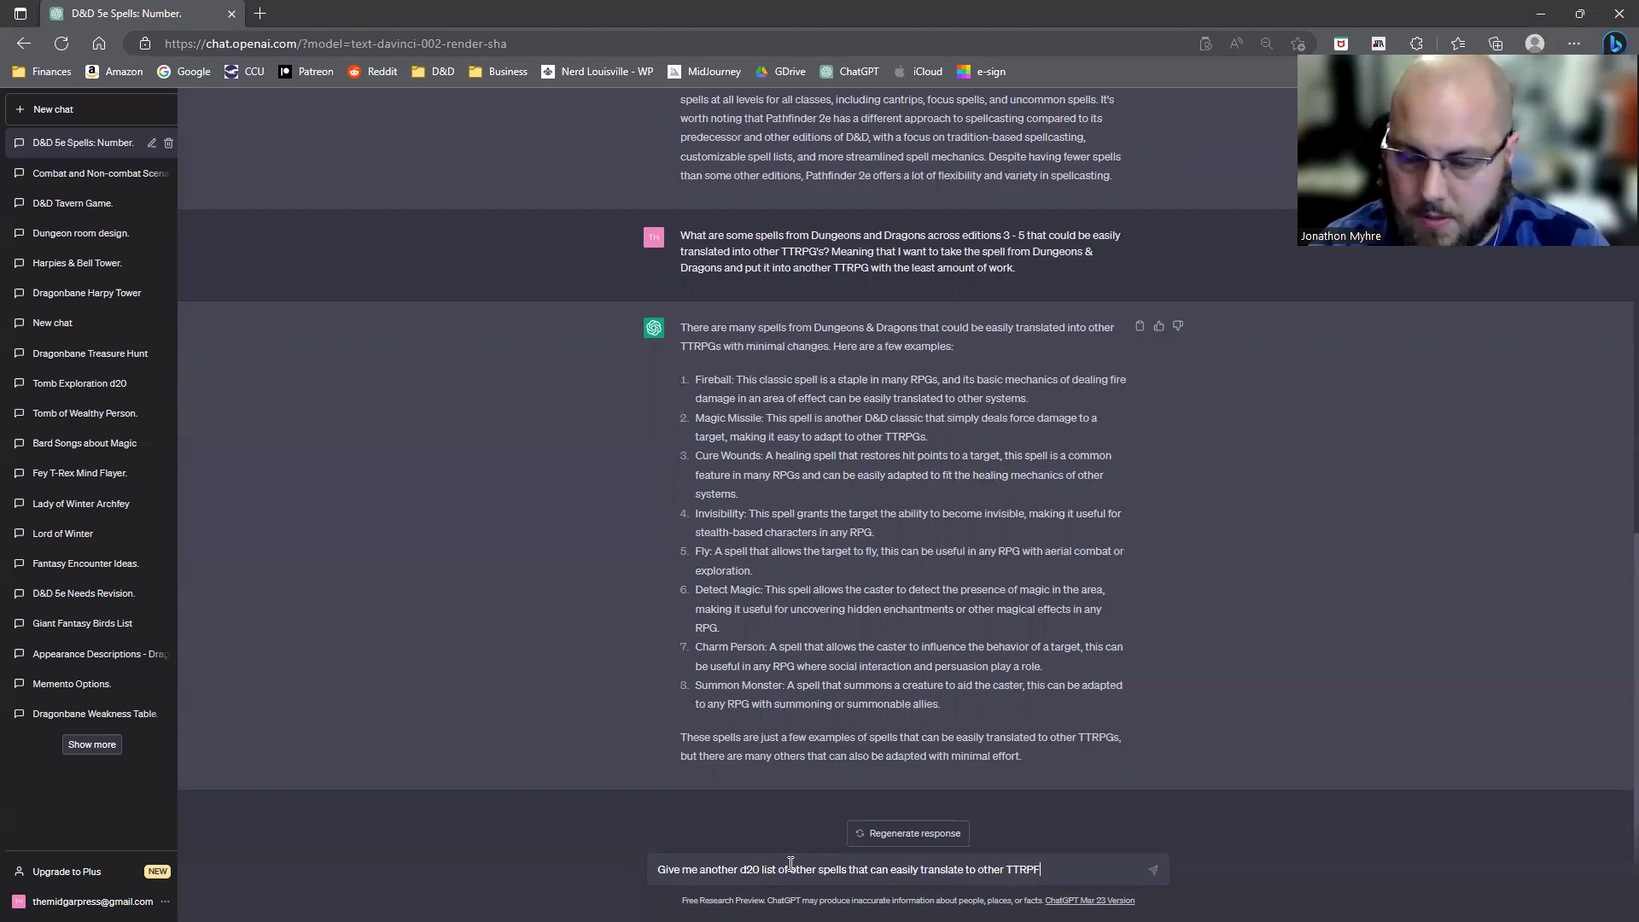
type("s")
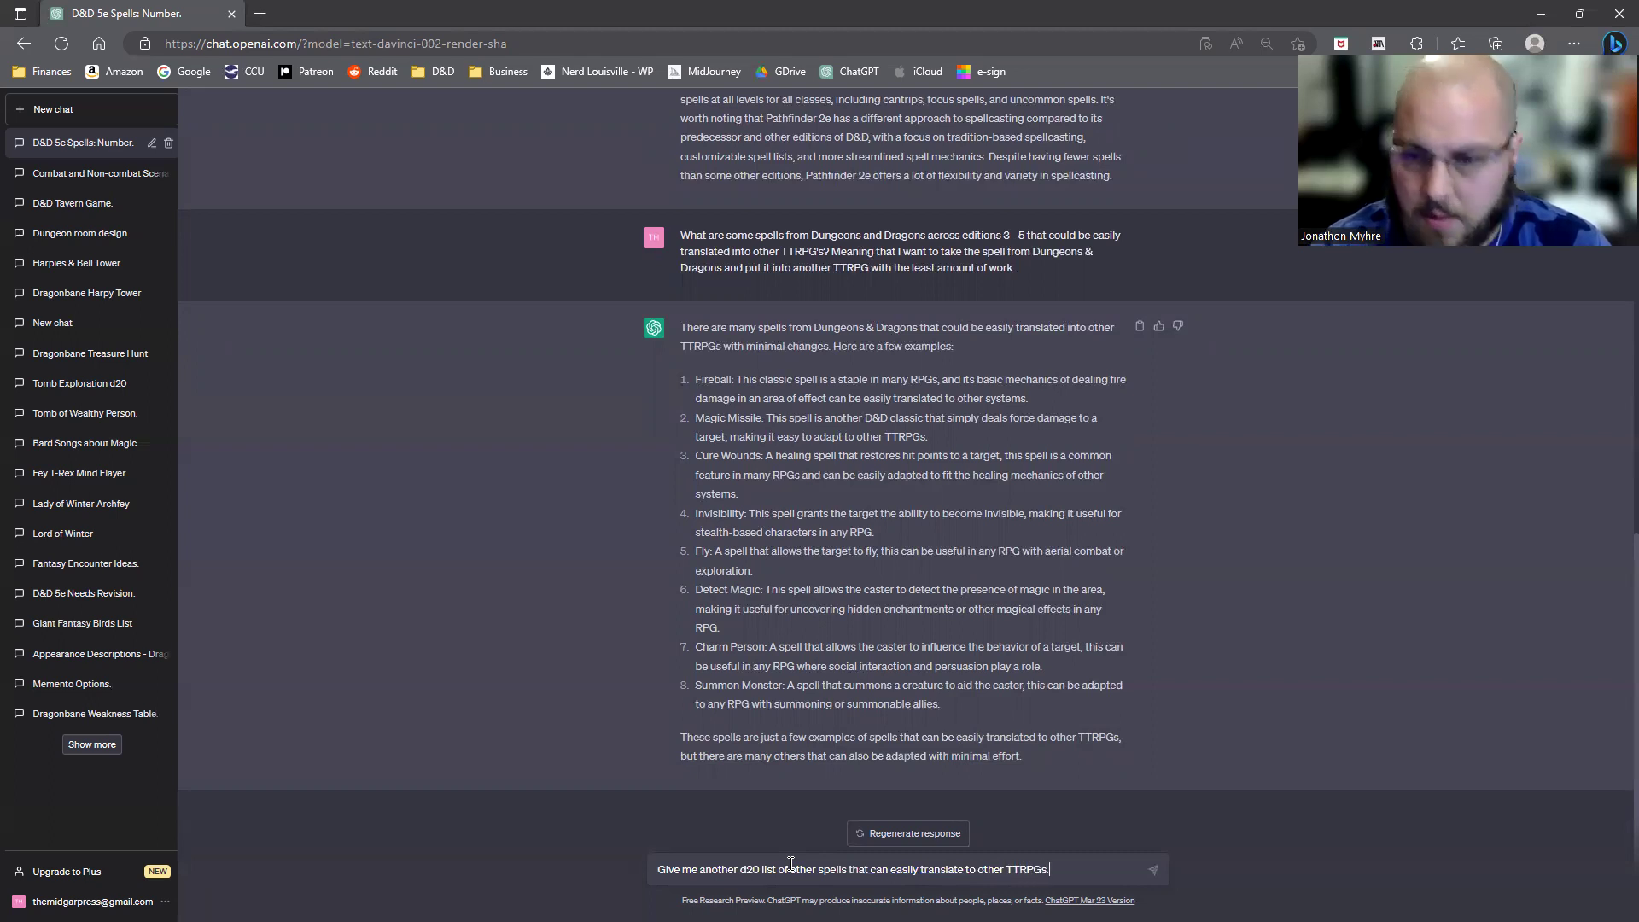
type(".")
key("Return")
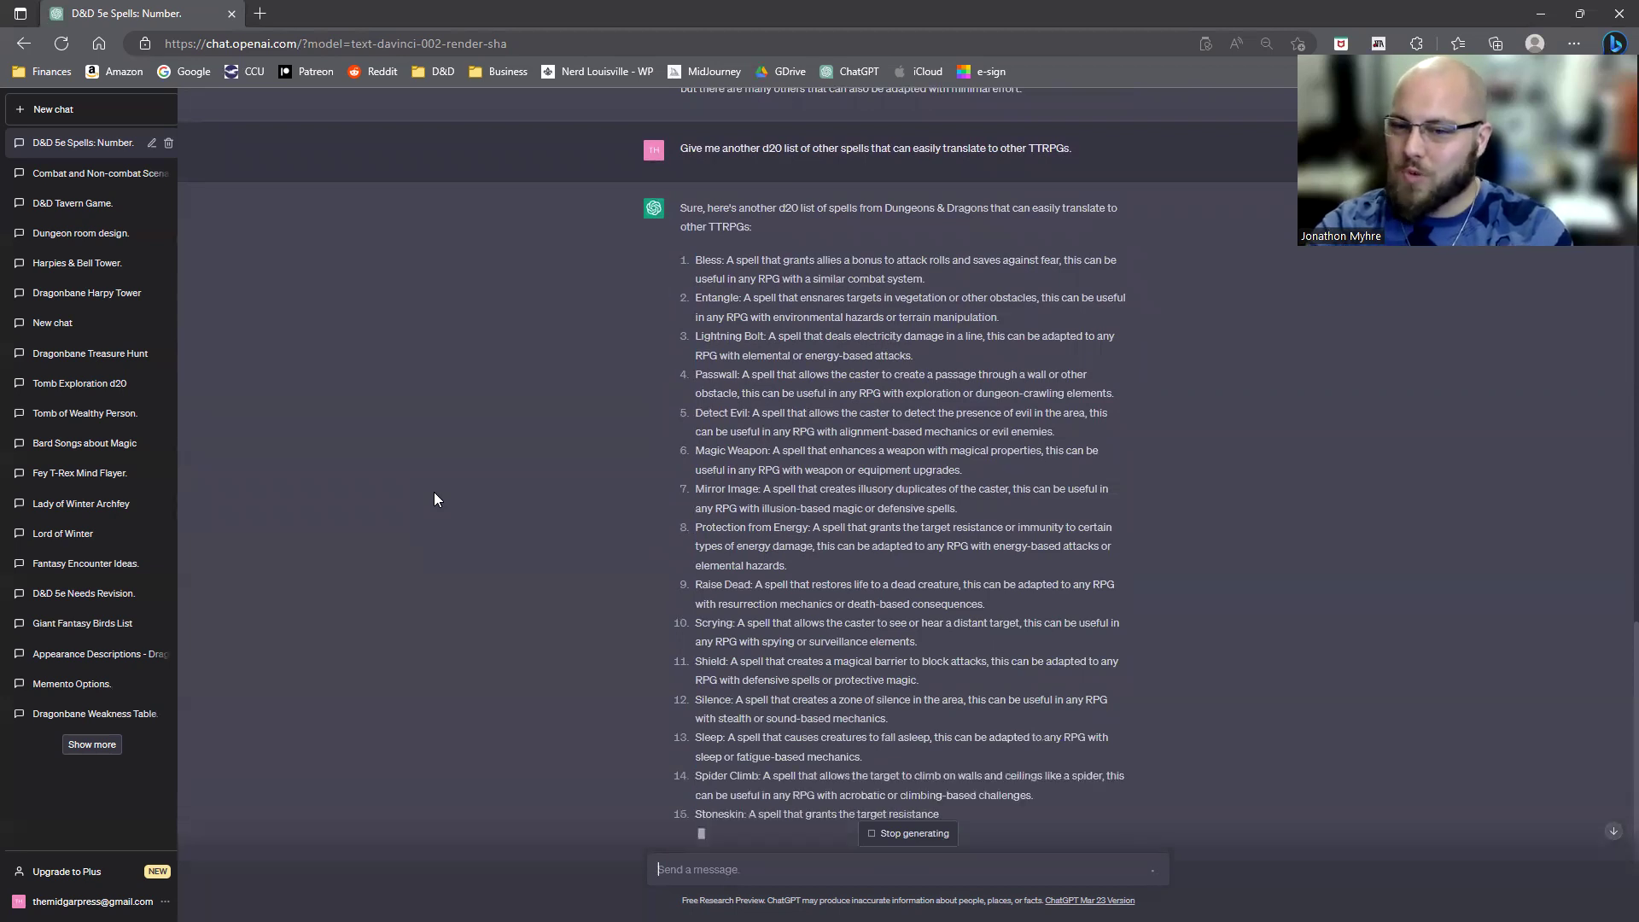
Review the new d20 spell list, and send "Give me alternate spell names for the d20 list above.".
scroll(427, 443, "down", 3)
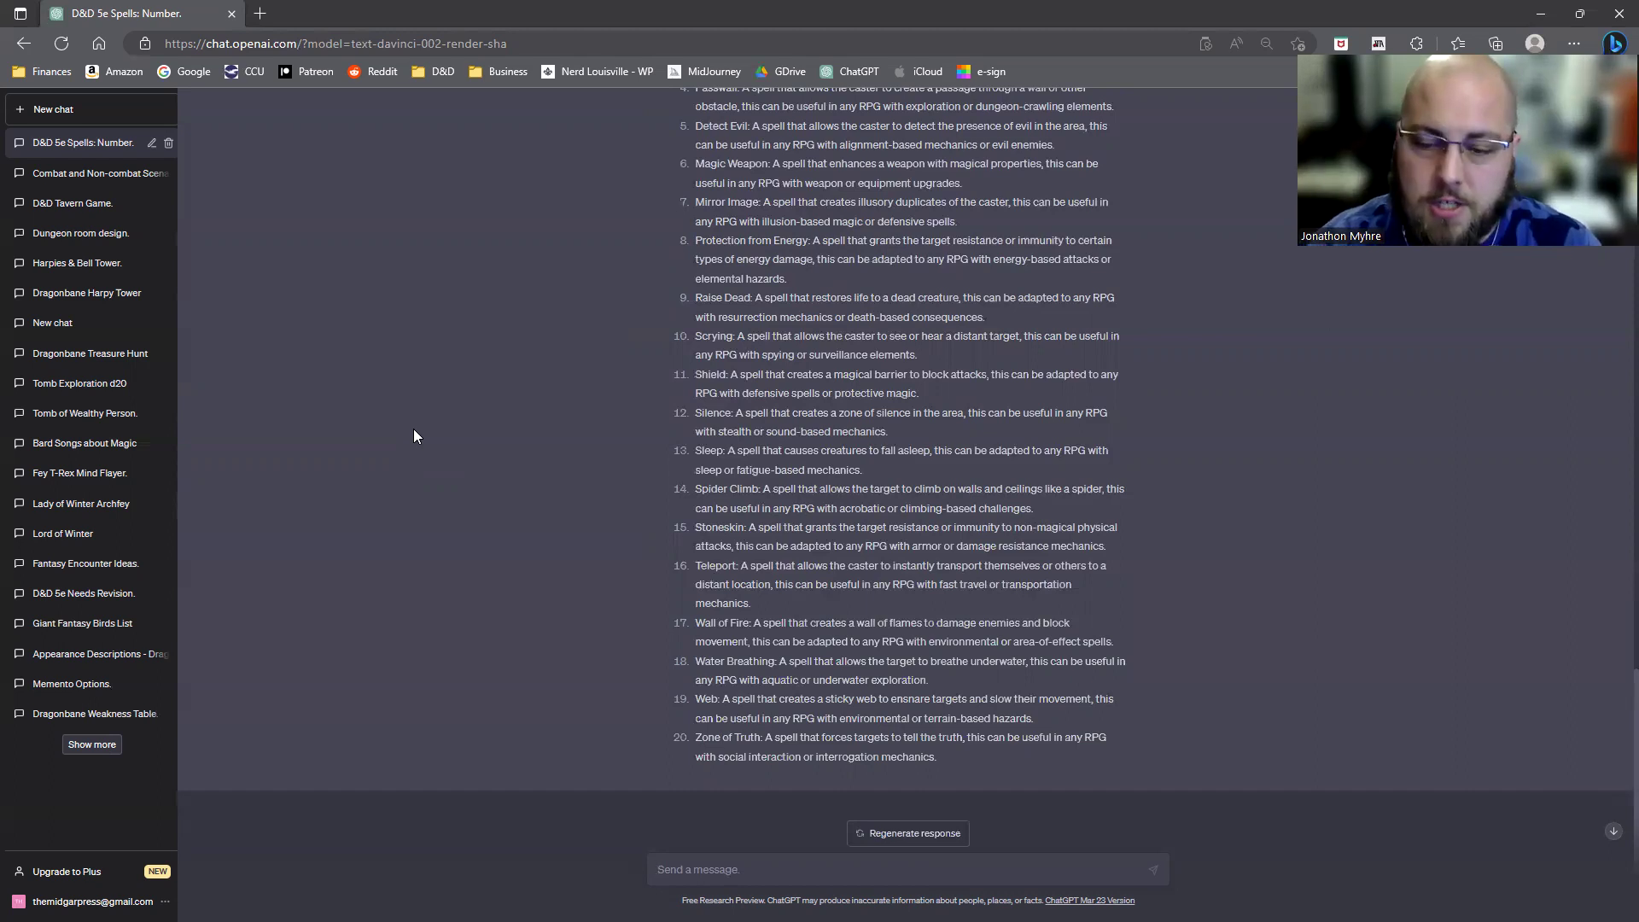
type("Give me")
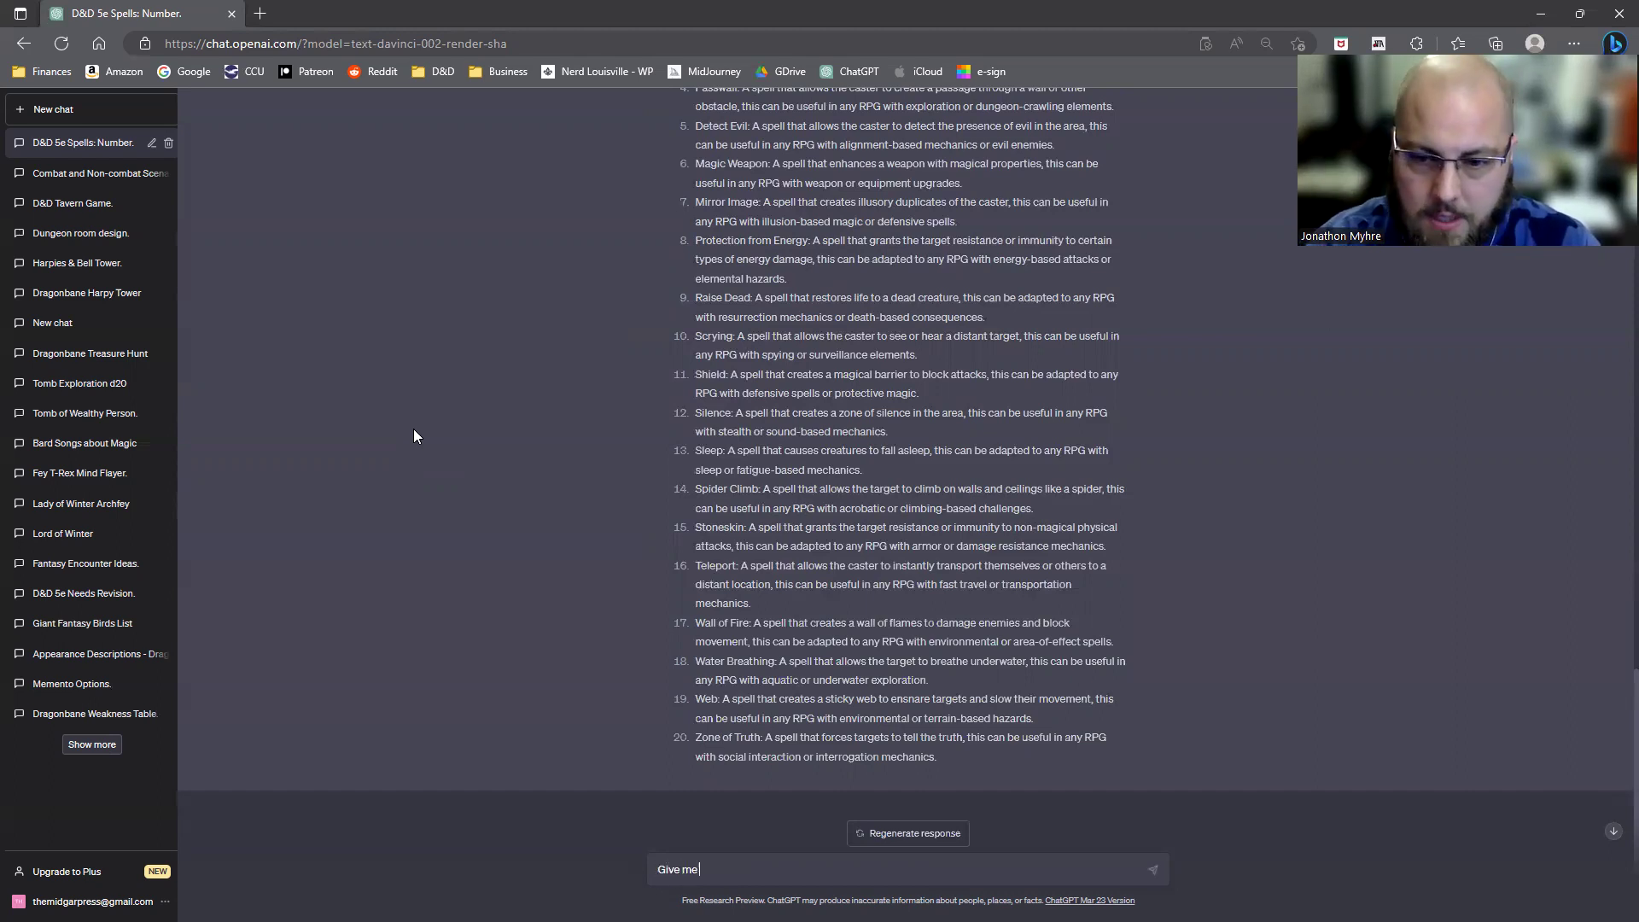
type(" altername")
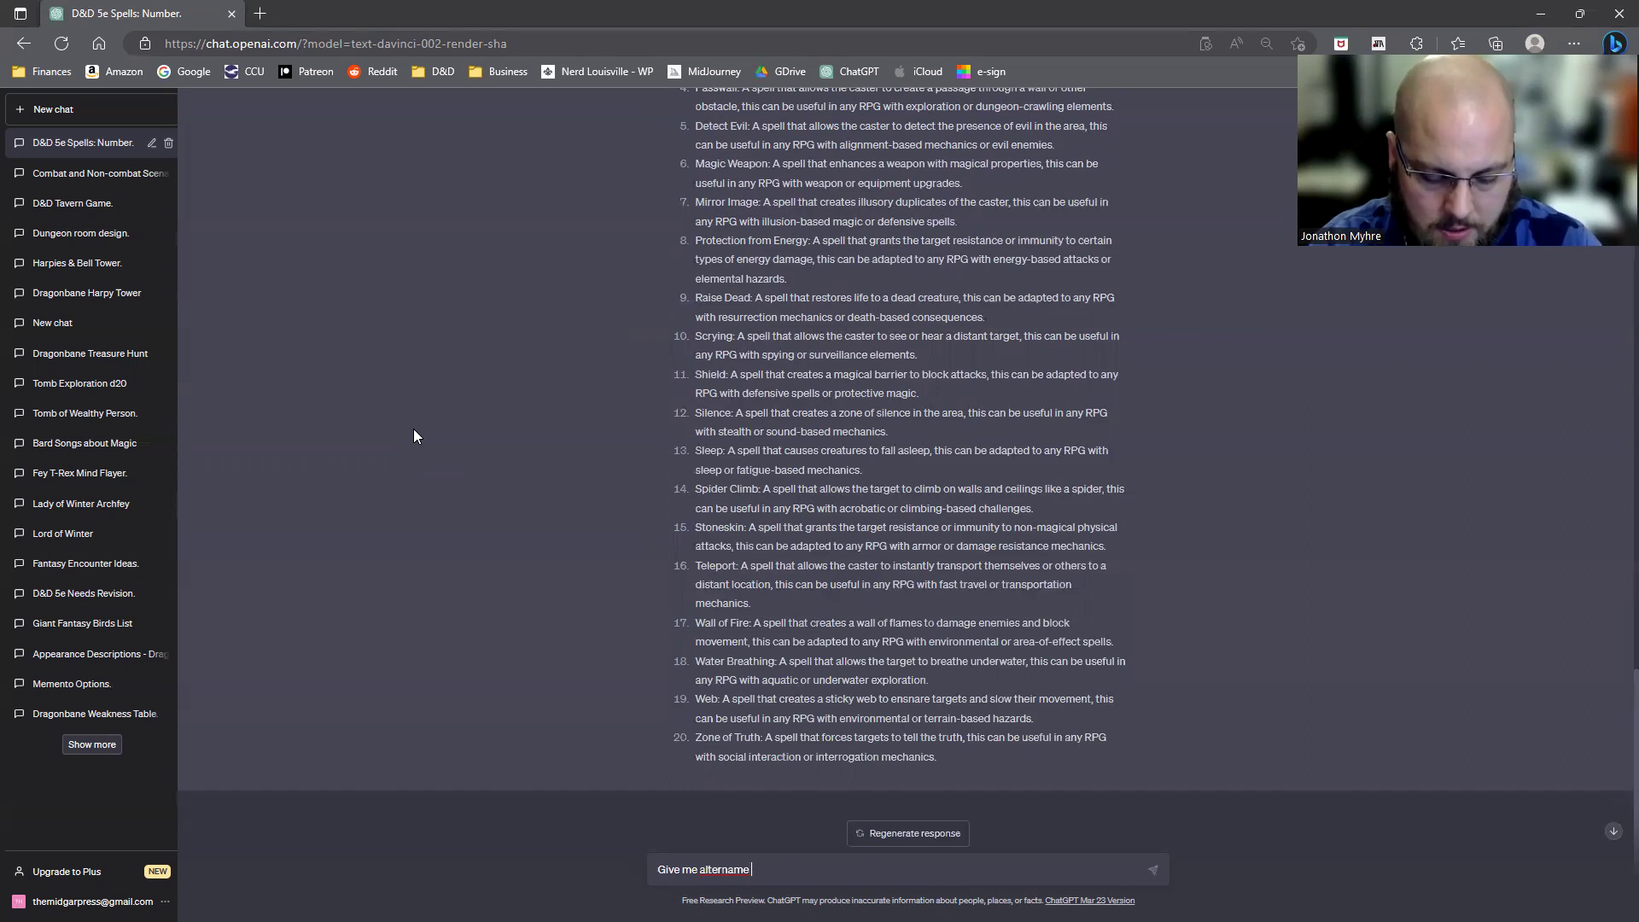
type("names f")
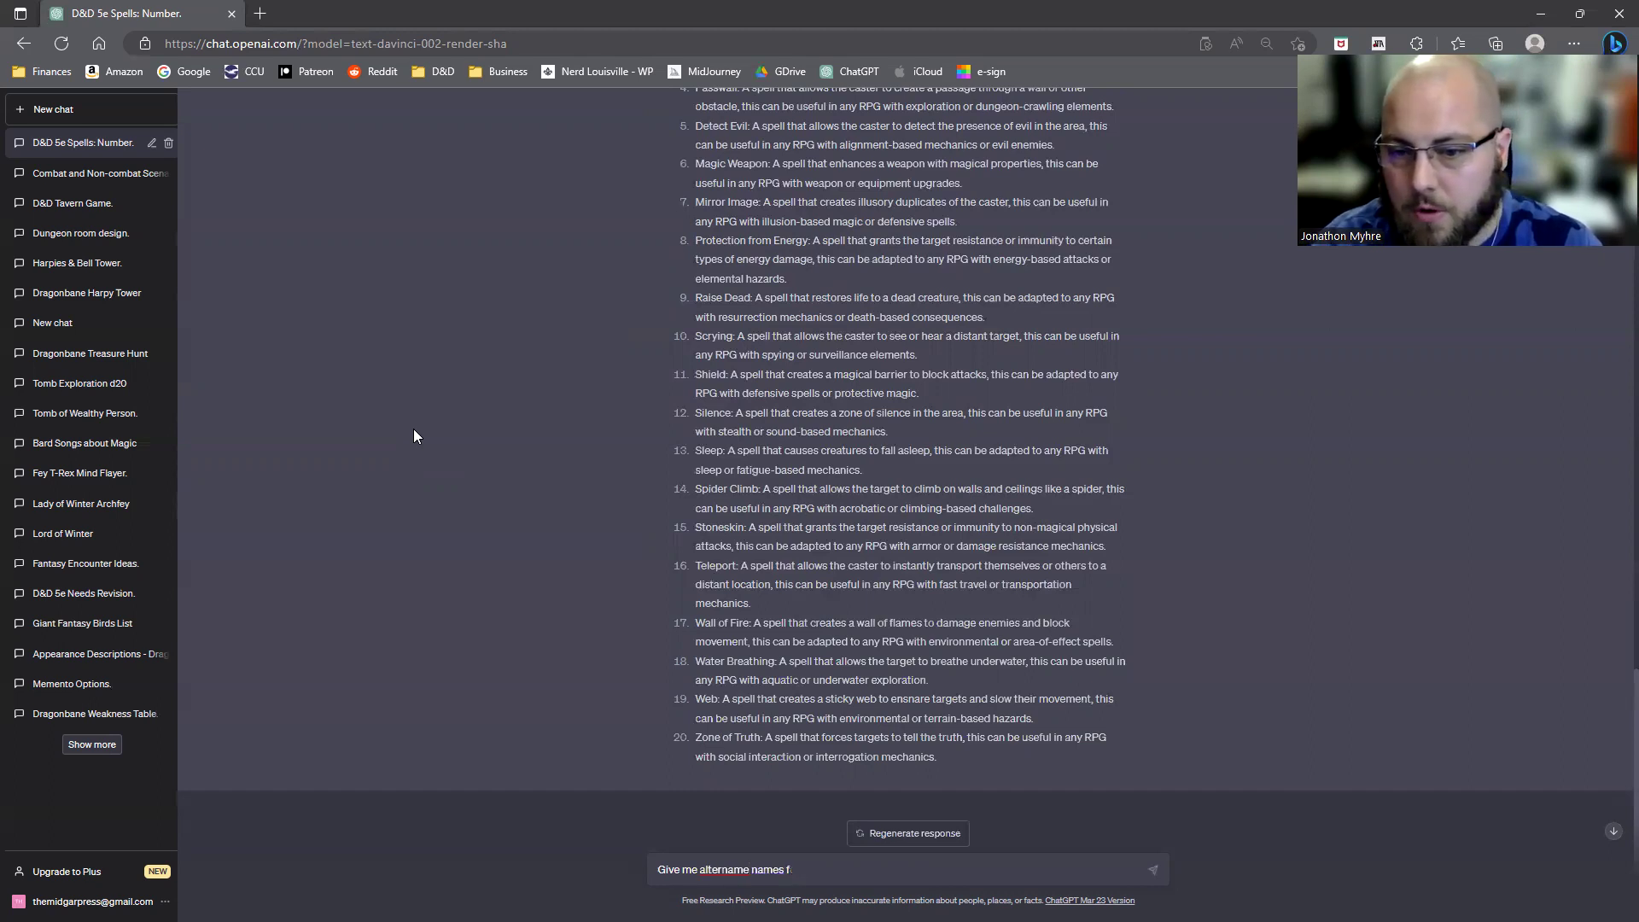
key("BackSpace")
key("BackSpace")
key("BackSpace")
key("BackSpace")
key("BackSpace")
key("BackSpace")
key("BackSpace")
key("BackSpace")
key("BackSpace")
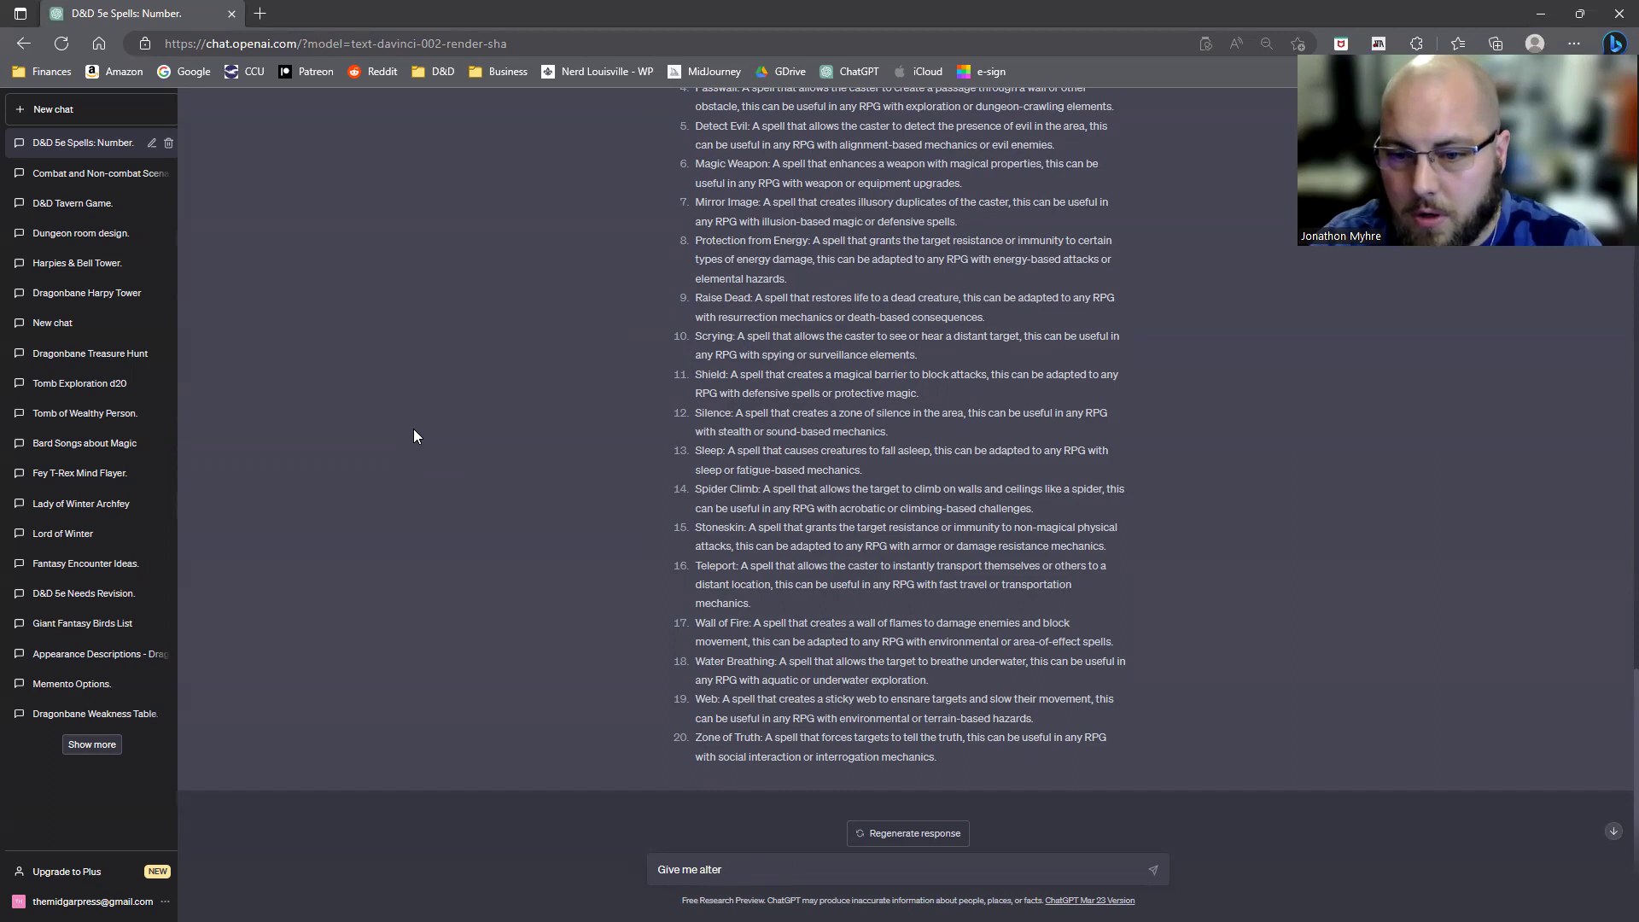
type("nate spell")
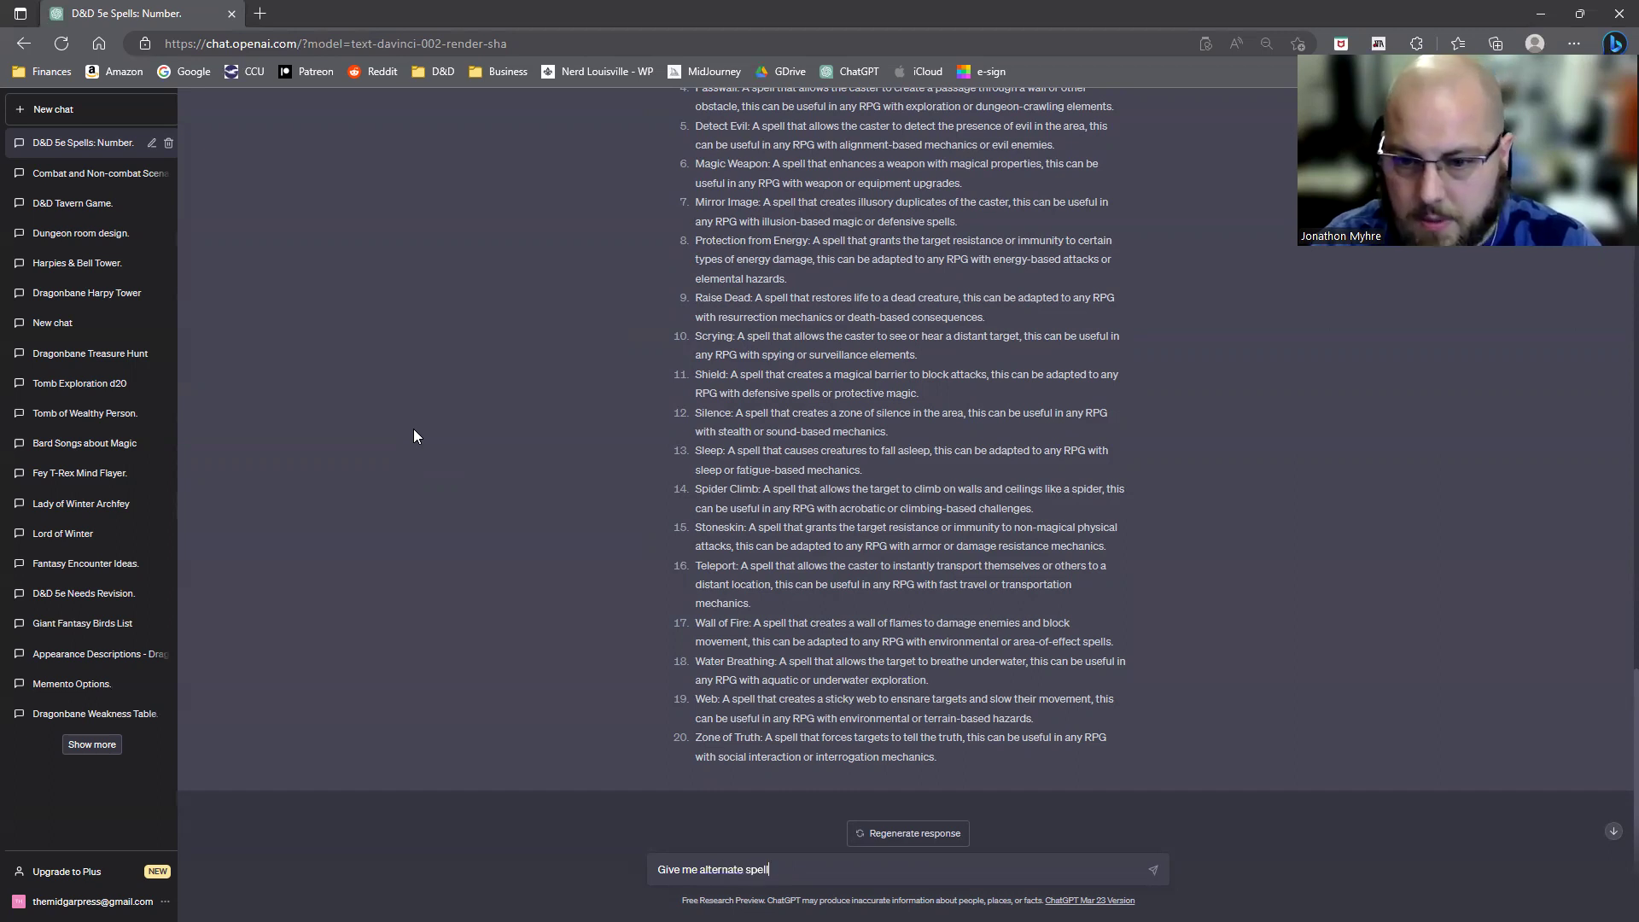
type(" names for")
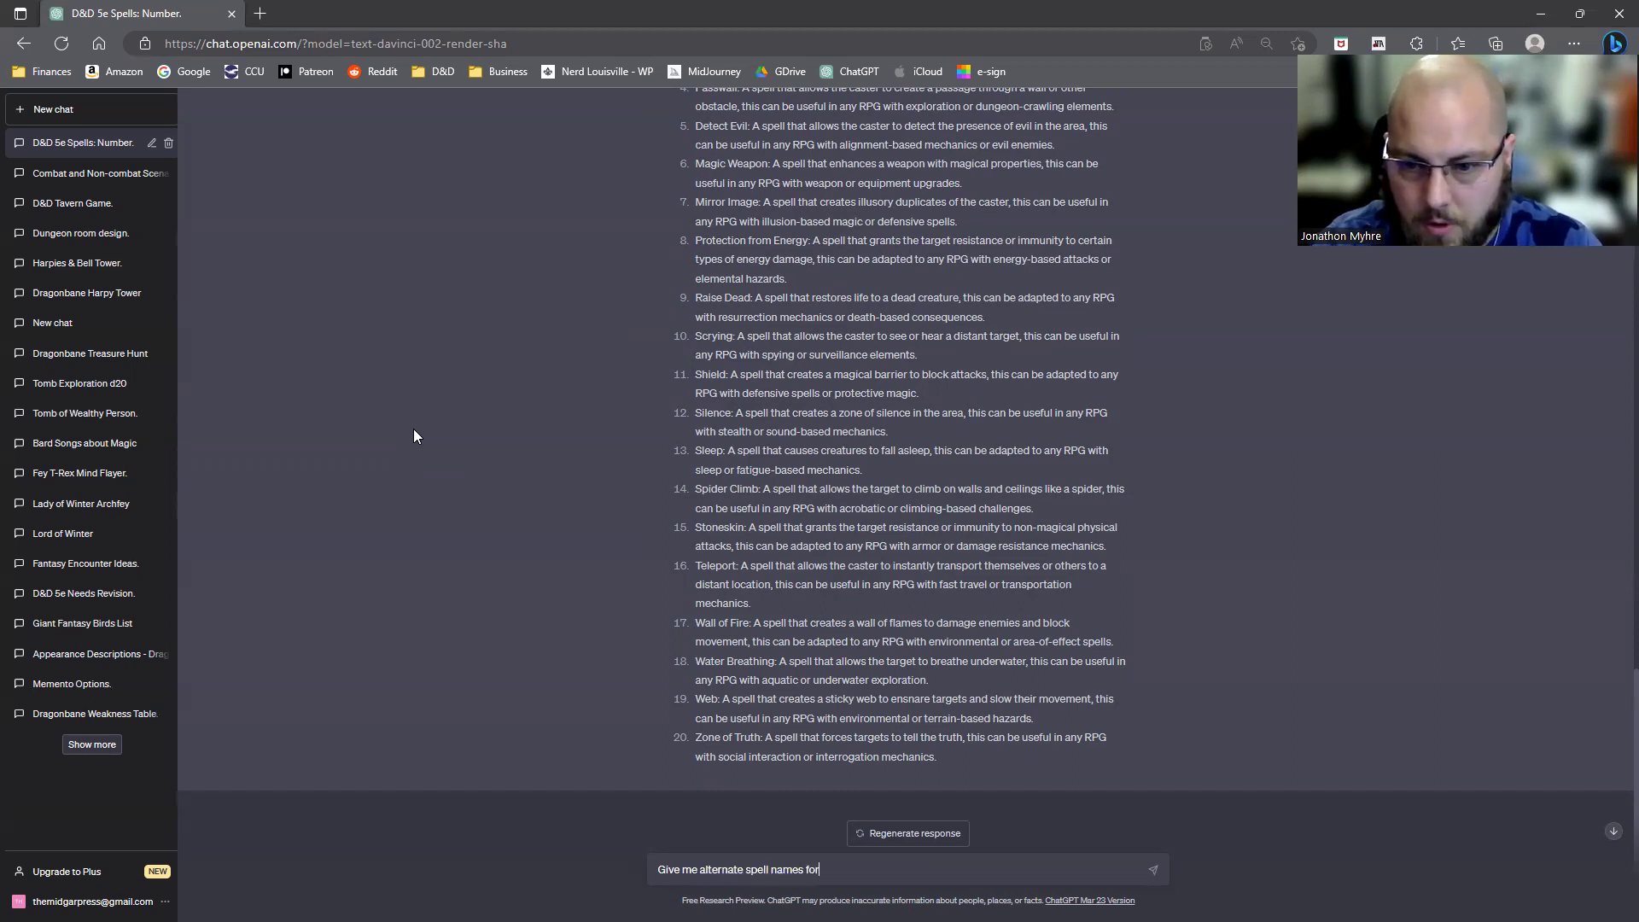
type(" the d20 list above.")
key("Return")
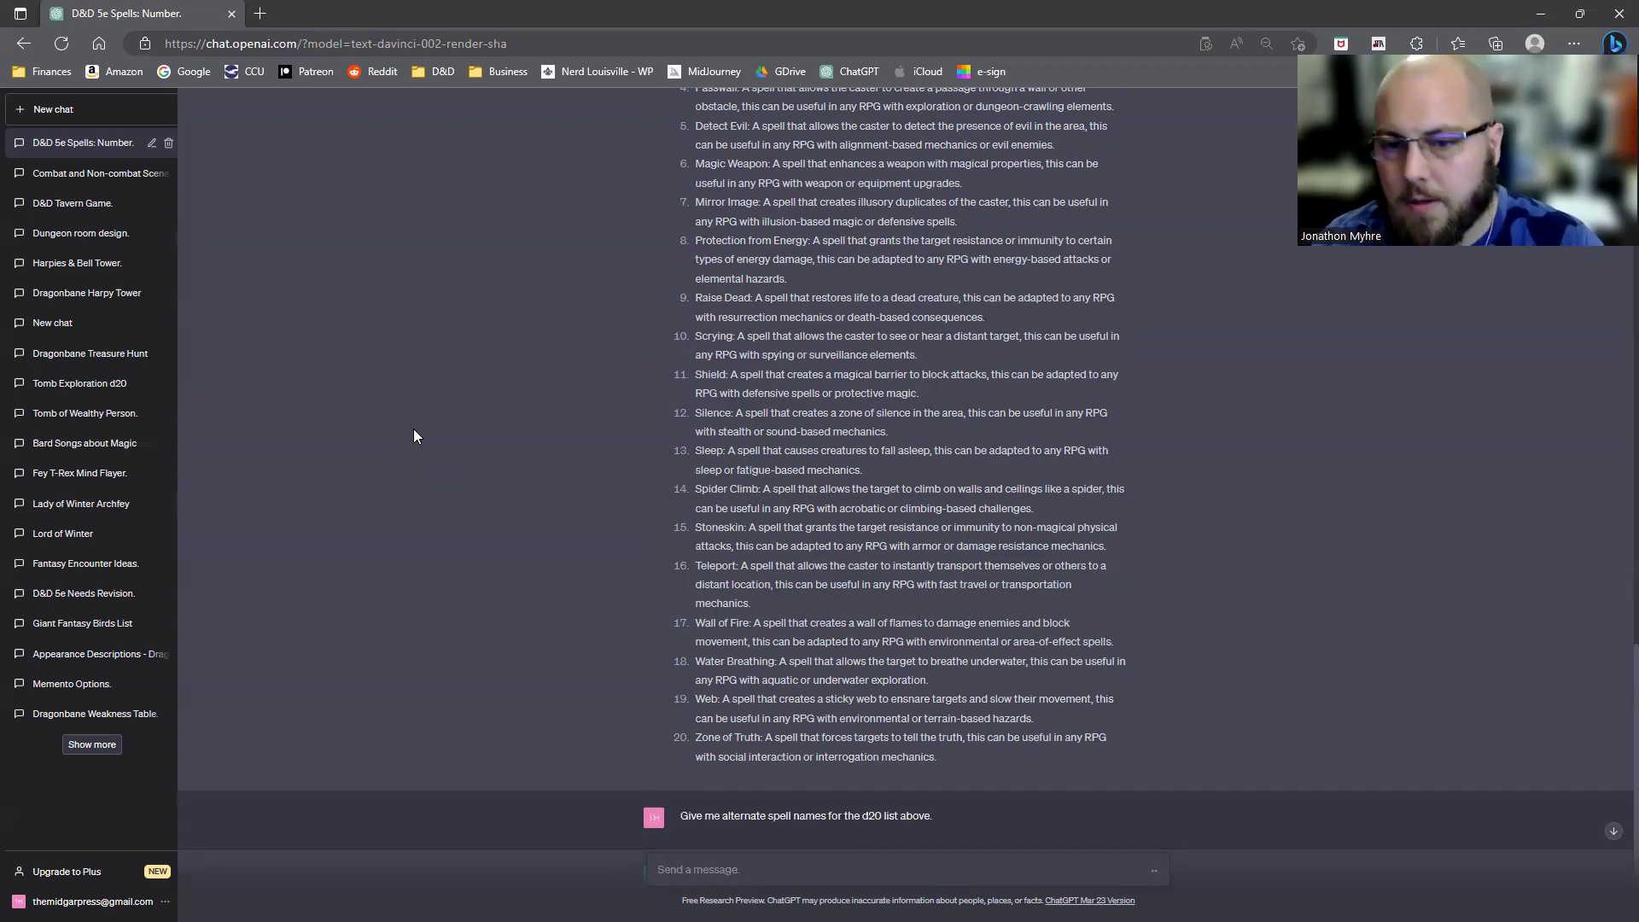